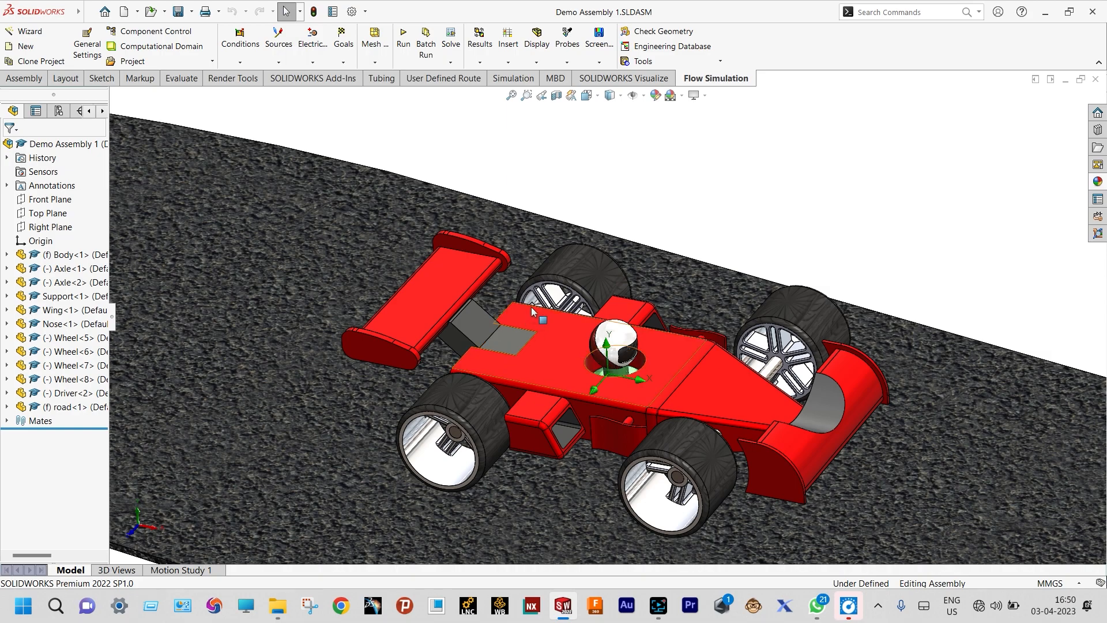
mouse_move(423, 375)
middle_mouse_down()
mouse_move(423, 351)
mouse_move(420, 375)
middle_mouse_up()
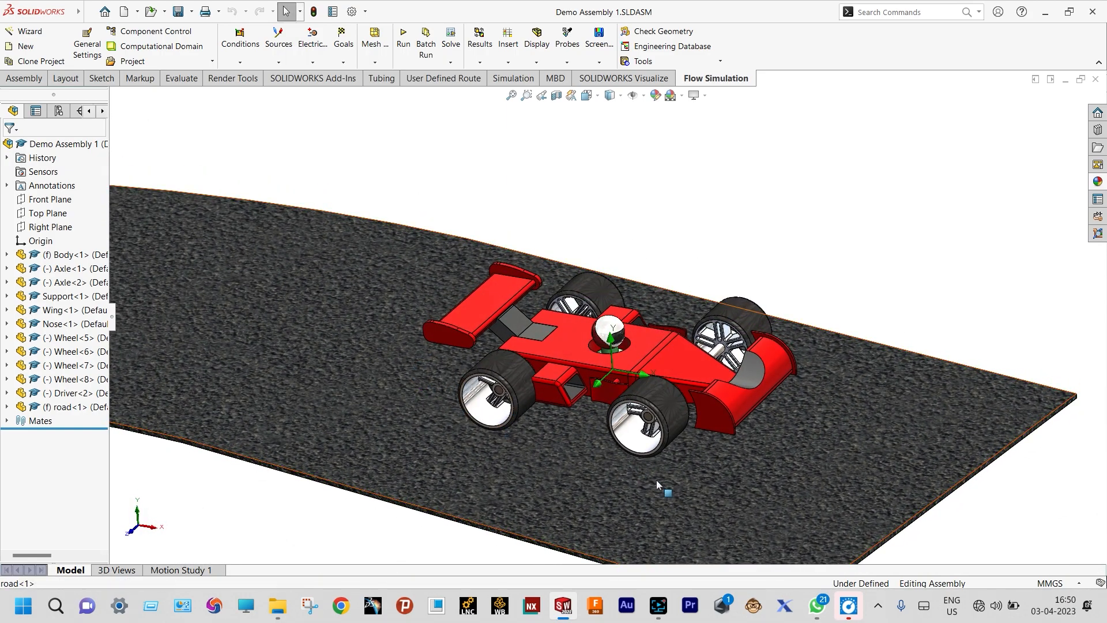
left_click(666, 400)
left_click_drag(617, 393, 625, 470)
key("Escape")
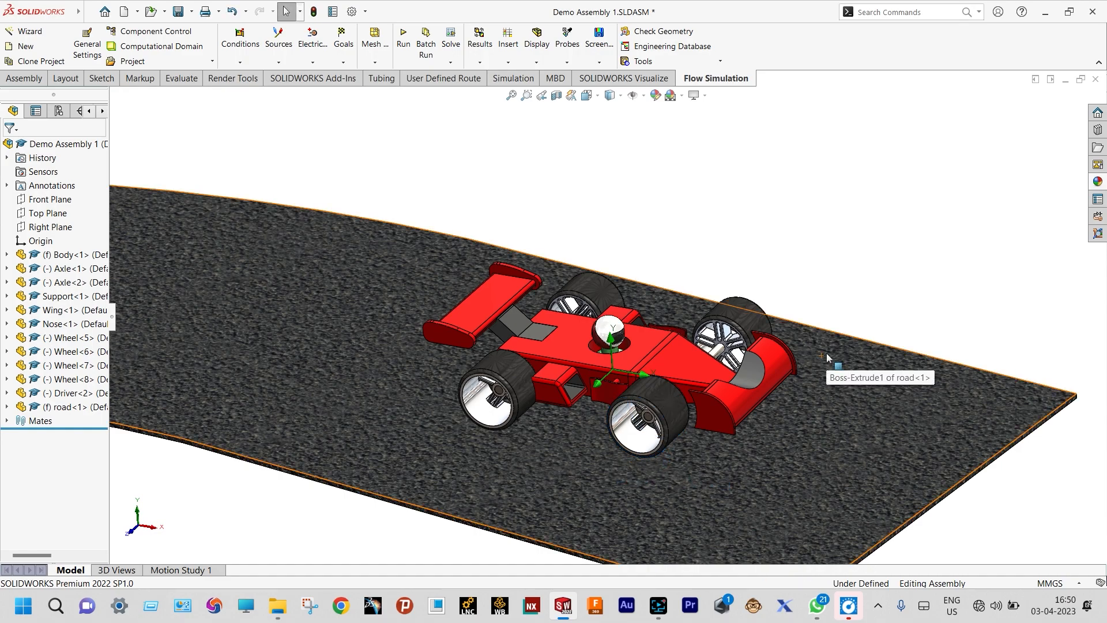
scroll(744, 237, "up", 2)
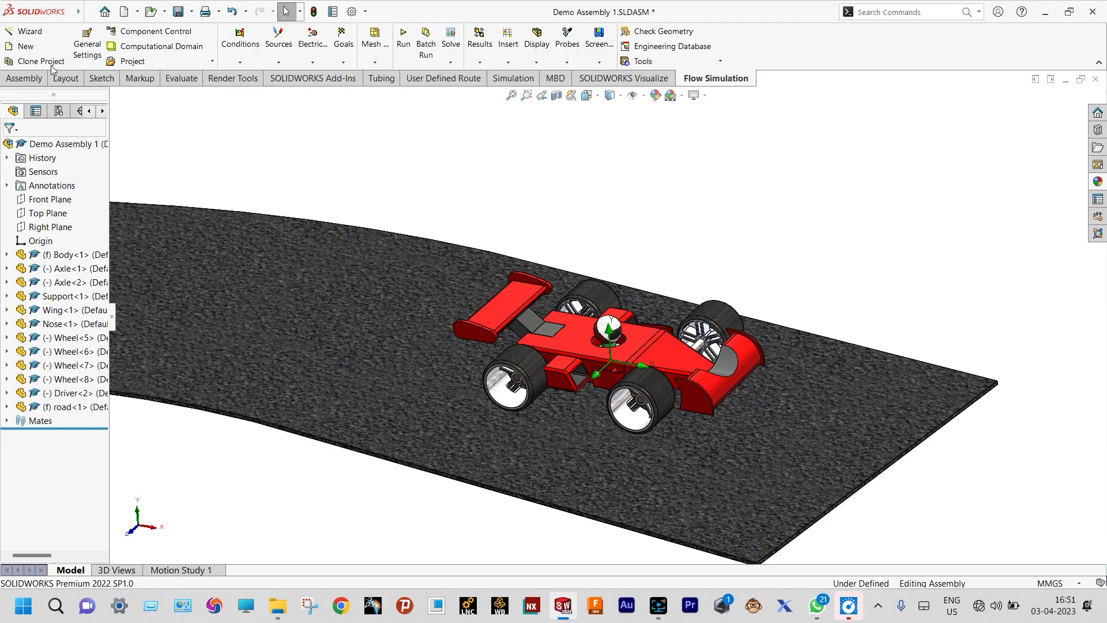
- Start a new flow project with the Wizard, keep the default project name and choose the SI (m-kg-s) unit system
left_click(29, 30)
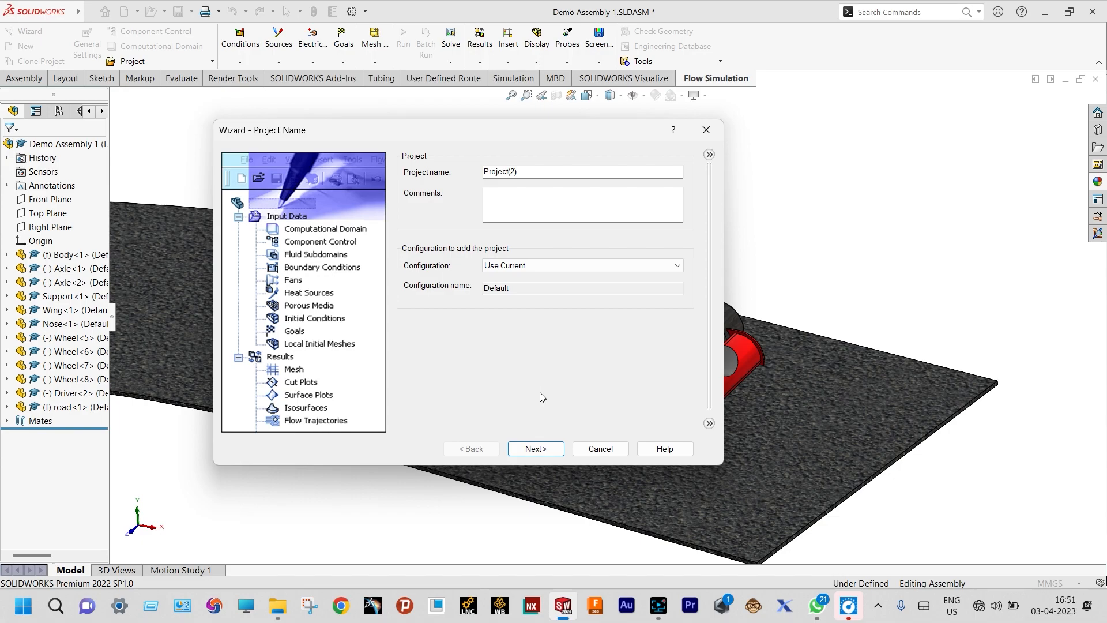
left_click(536, 448)
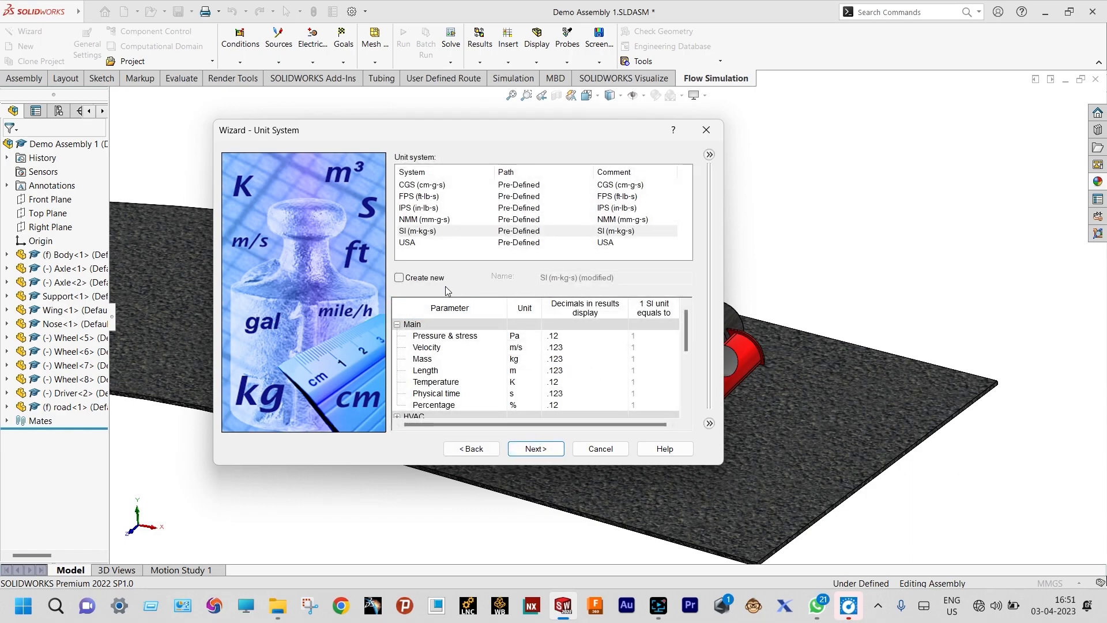
left_click(428, 232)
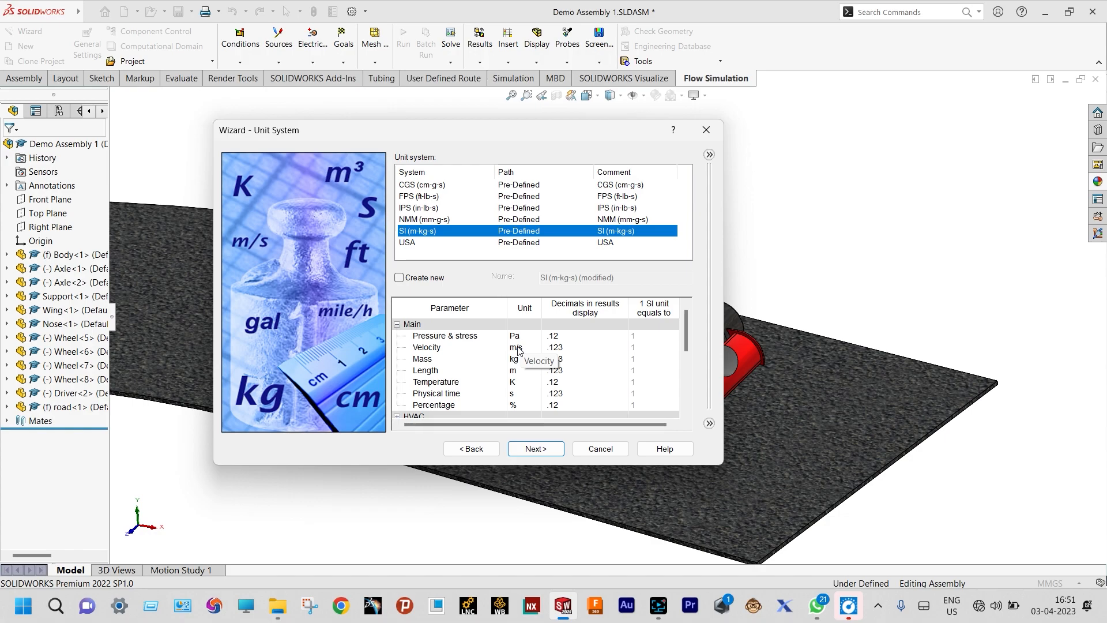
- Set the project's velocity unit to km/h and its temperature unit to Celsius, and proceed to the analysis type
left_click(518, 349)
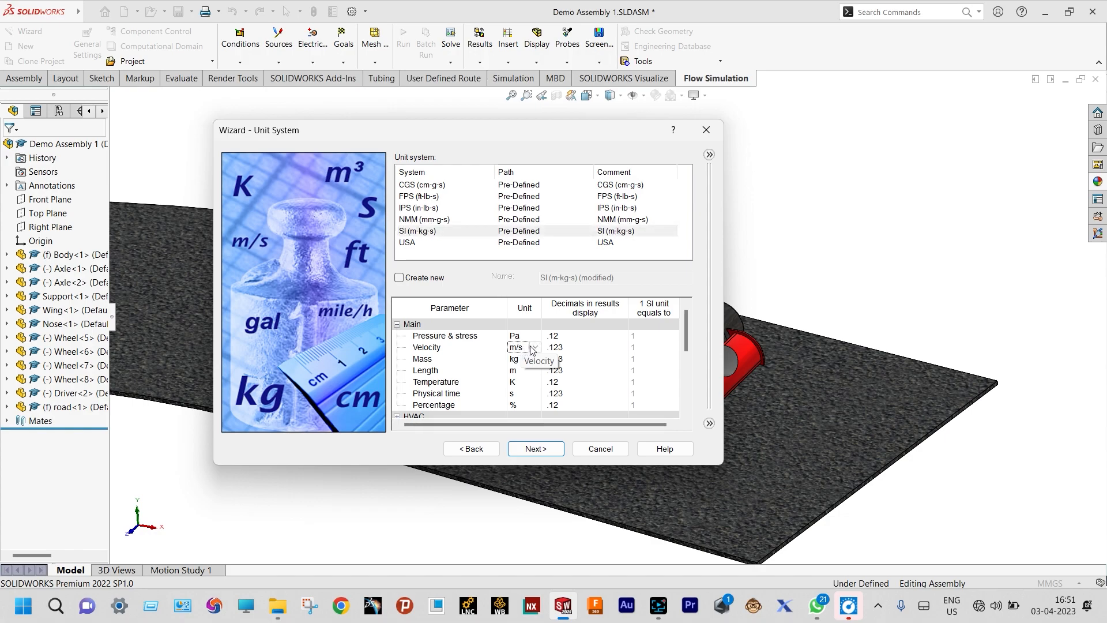
left_click(535, 348)
left_click(536, 368)
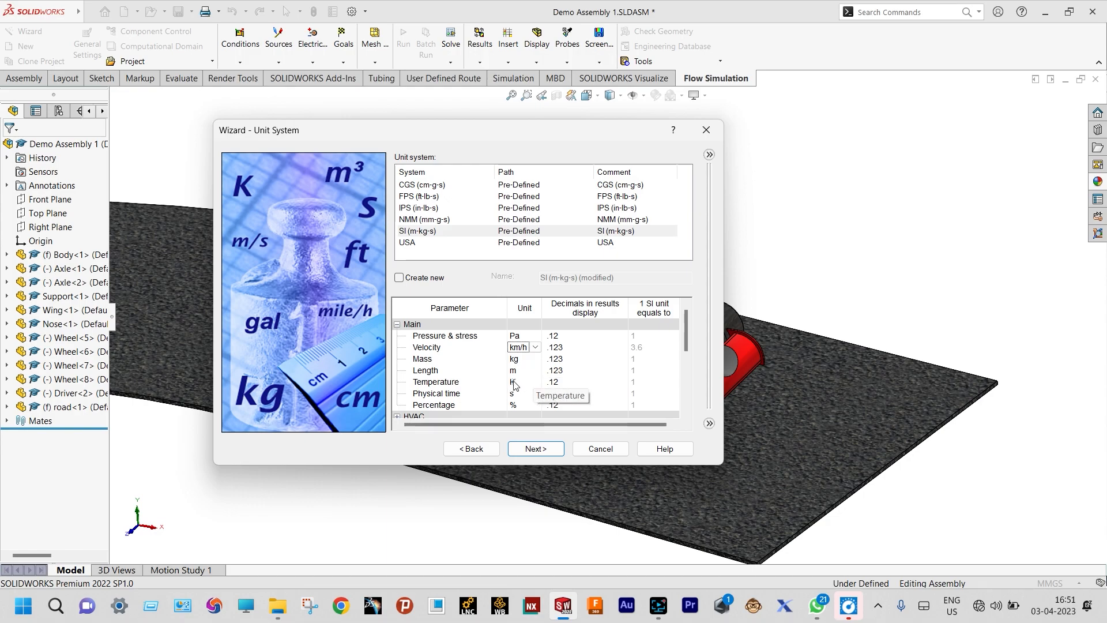
left_click(515, 382)
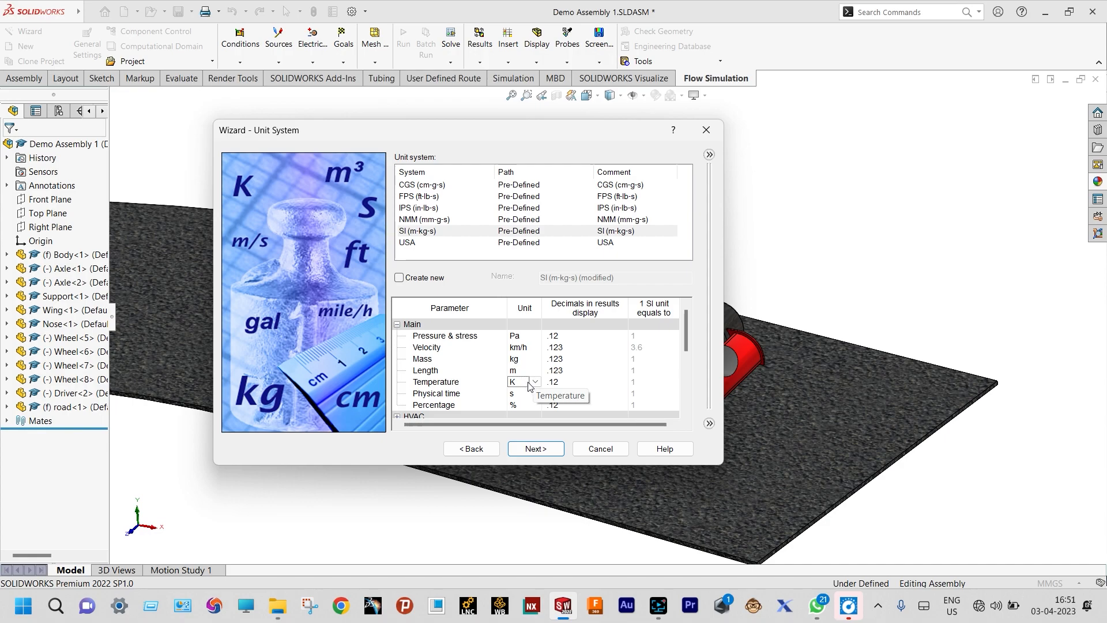
left_click(535, 382)
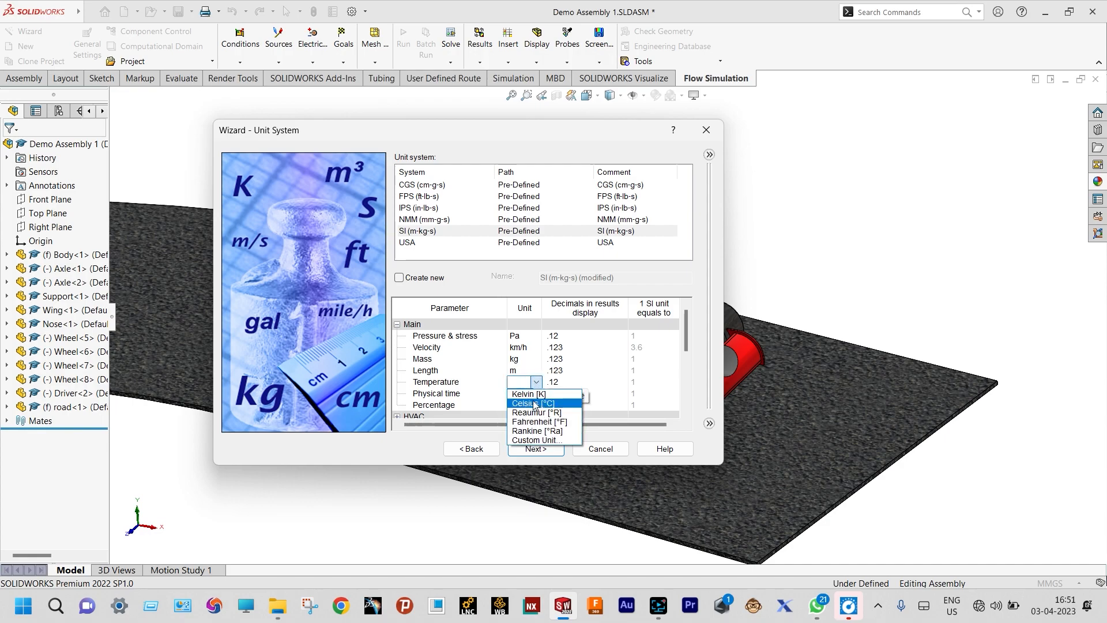
left_click(535, 403)
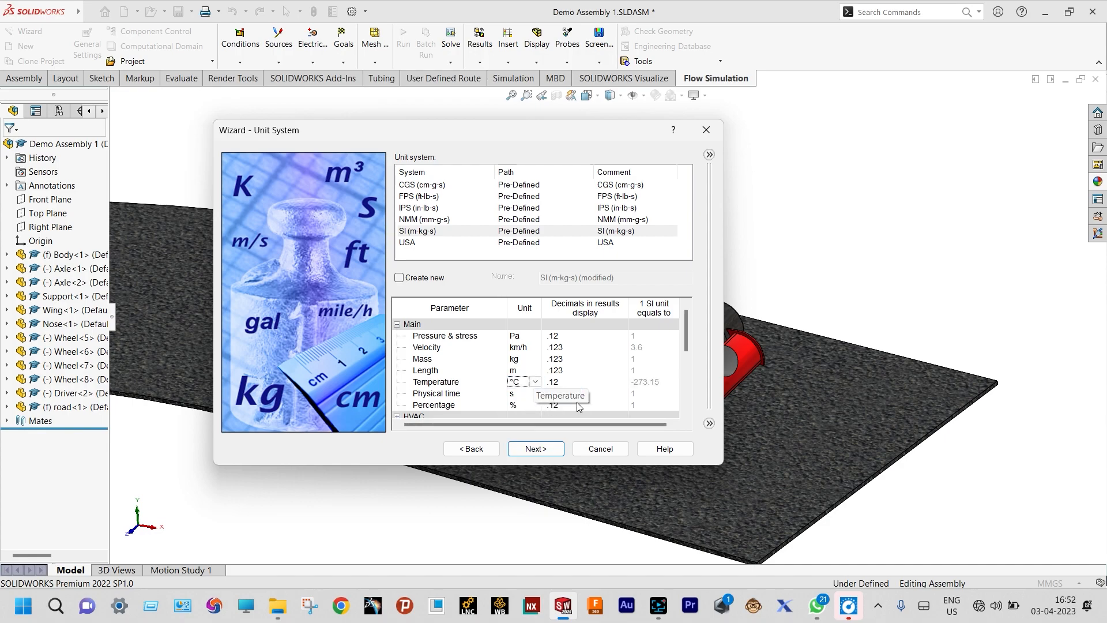
left_click(535, 448)
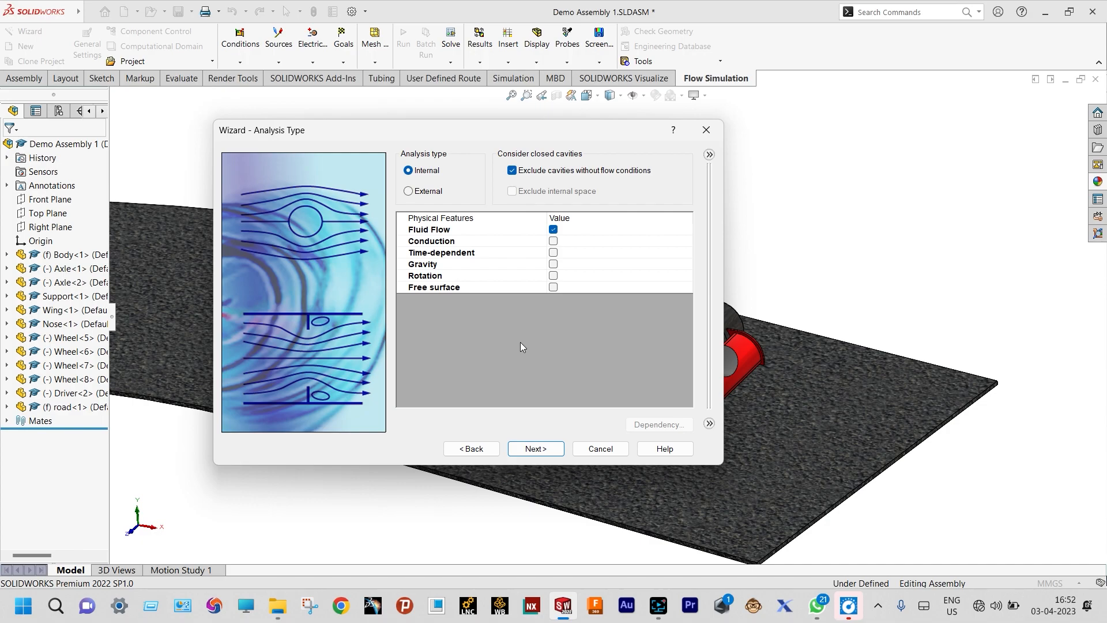
- Make the analysis external and enable gravity as a physical feature
left_click(412, 195)
left_click(553, 264)
left_click(552, 265)
left_click_drag(445, 129, 600, 130)
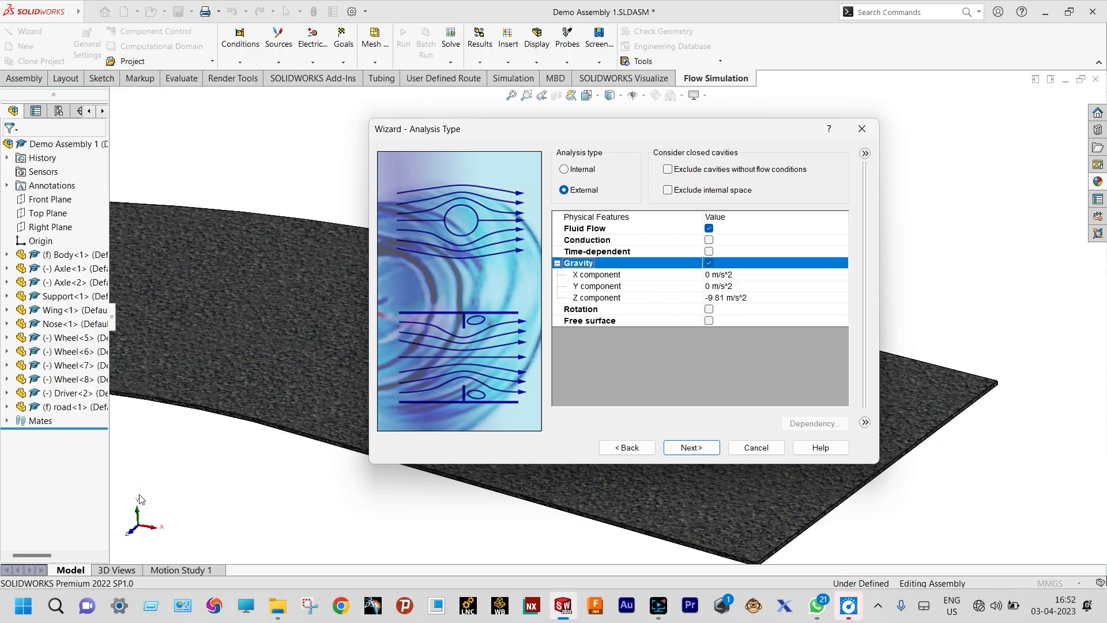
- Set the gravity Y component to -9.81 m/s^2 and the Z component to 0, and proceed to the default fluid
left_click(711, 285)
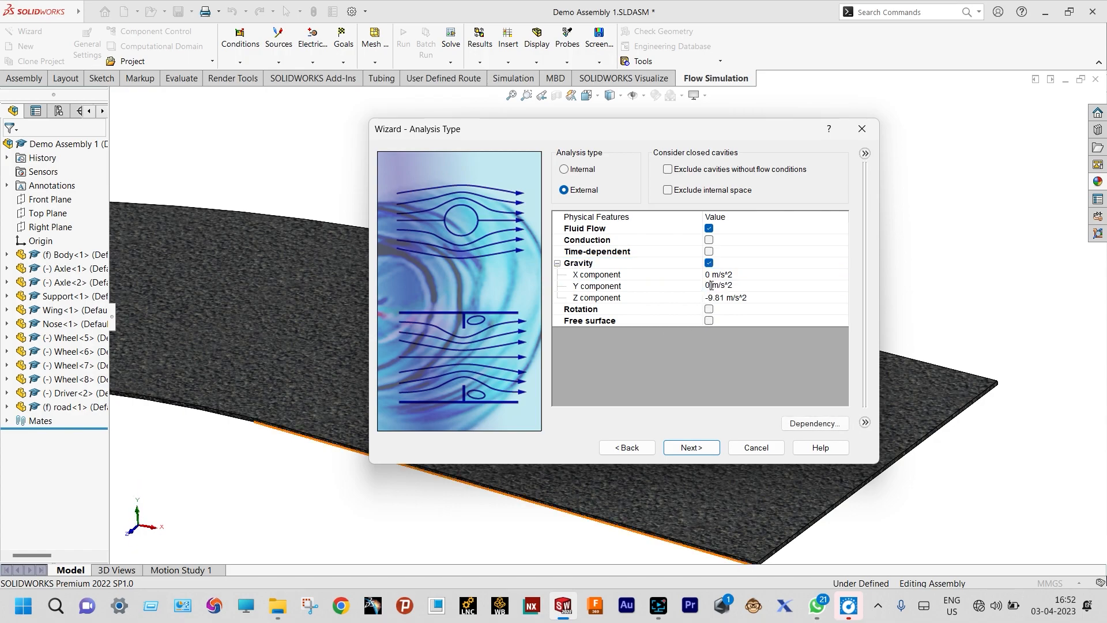
key("BackSpace")
type("-9.81")
left_click(724, 302)
left_click(727, 296)
key("BackSpace")
key("BackSpace")
key("BackSpace")
key("BackSpace")
key("BackSpace")
type("0")
left_click(689, 447)
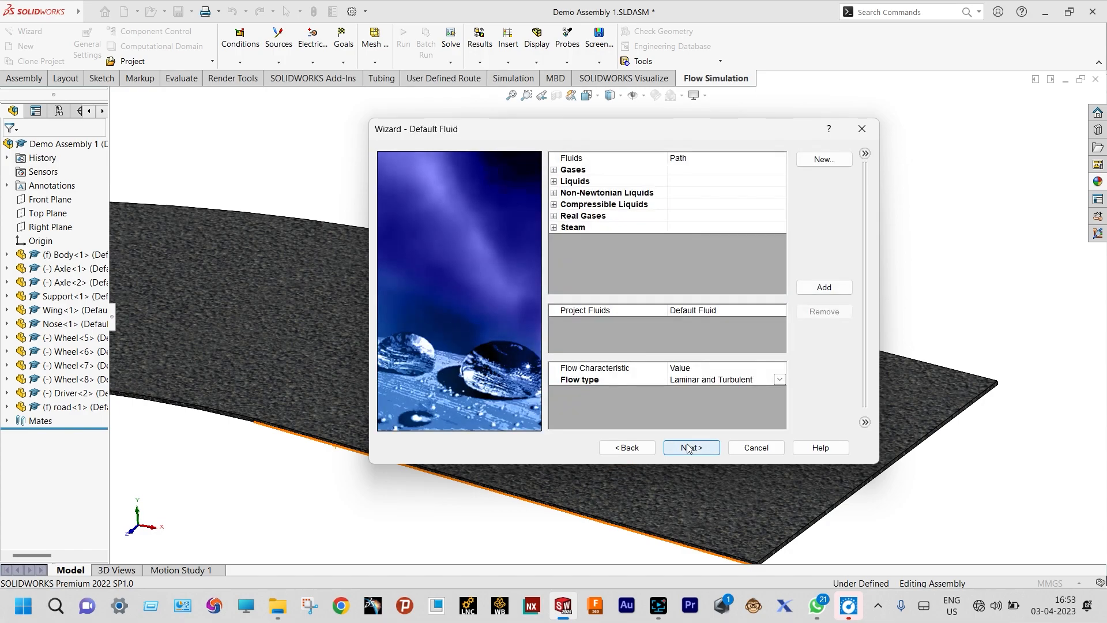
- Add Air from the pre-defined gases as the project fluid and accept the default wall conditions
left_click(553, 173)
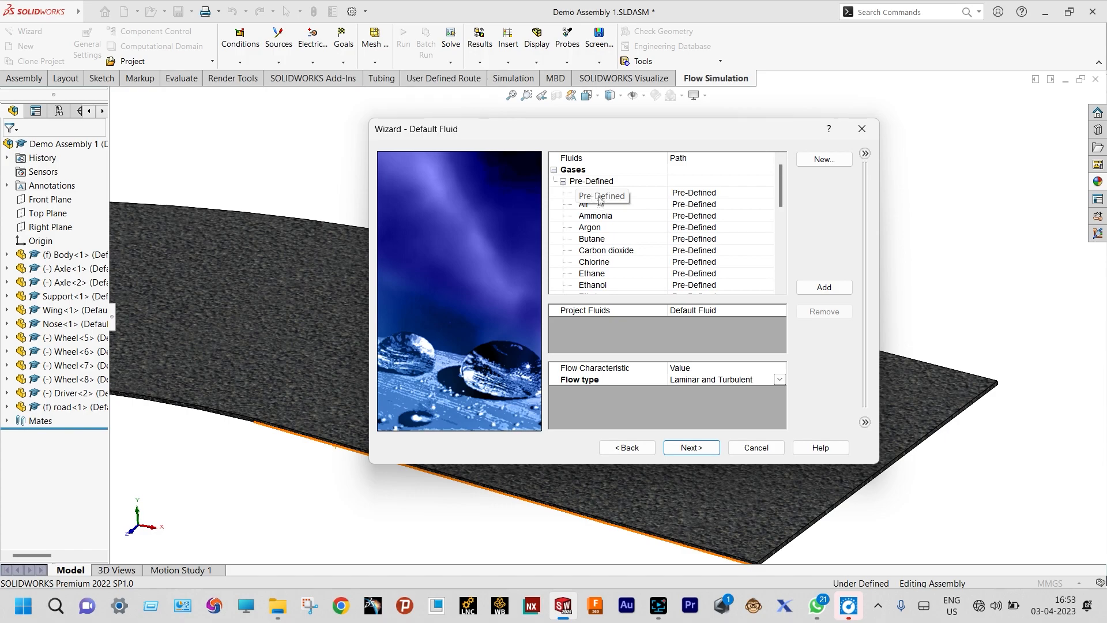
double_click(597, 204)
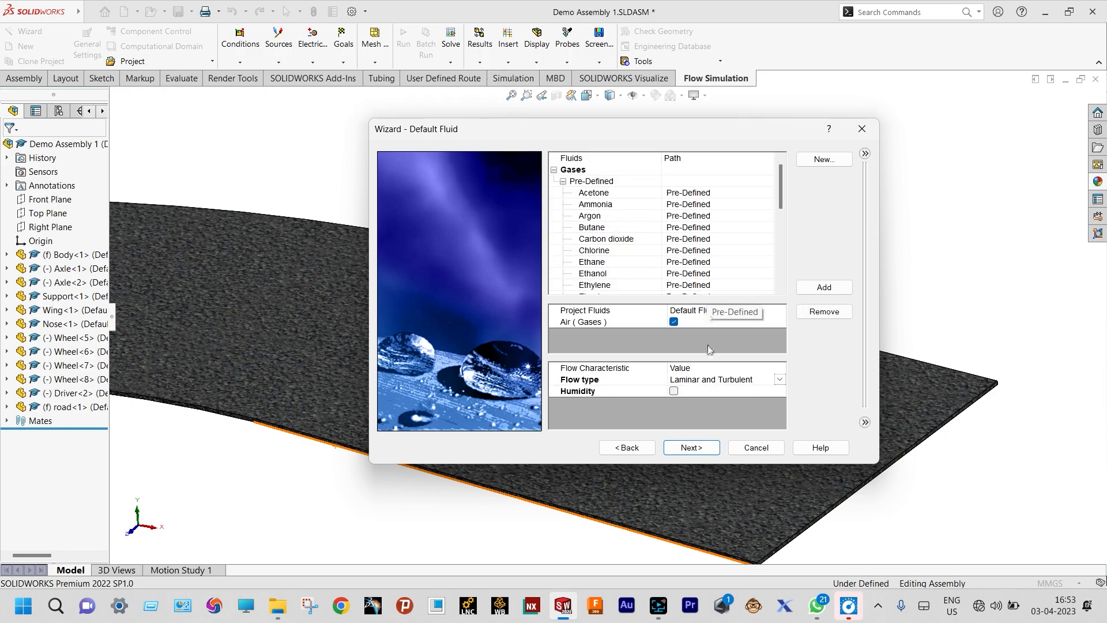
left_click(693, 449)
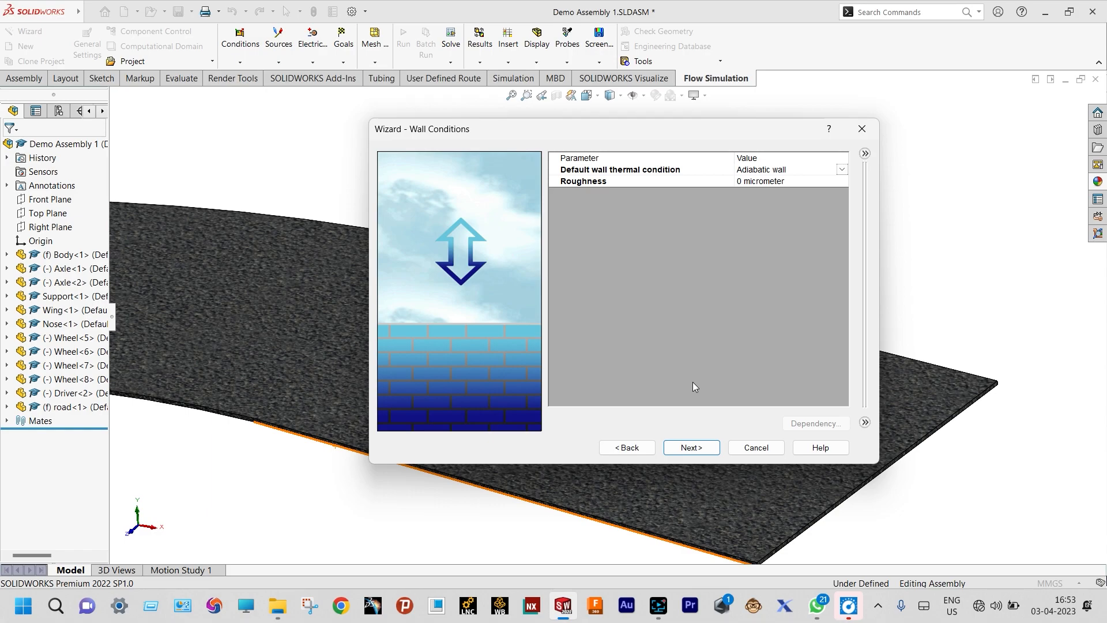
left_click(694, 448)
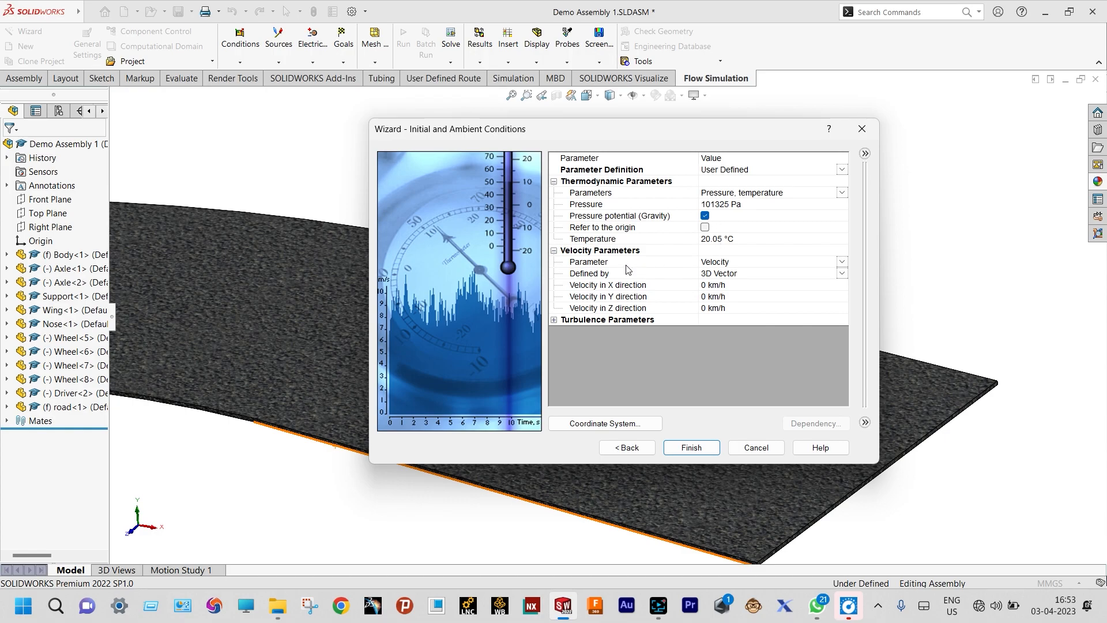
- Set the ambient velocity in the X direction to -200 km/h and finish the project setup
left_click_drag(546, 138, 121, 20)
scroll(483, 206, "up", 3)
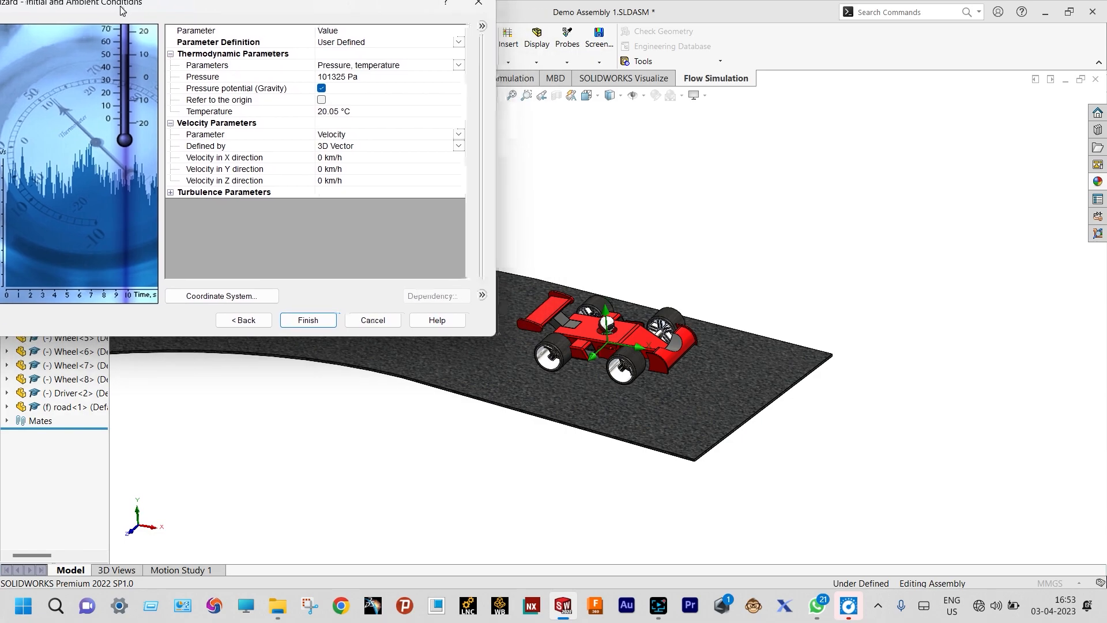
scroll(613, 293, "up", 4)
scroll(579, 280, "down", 3)
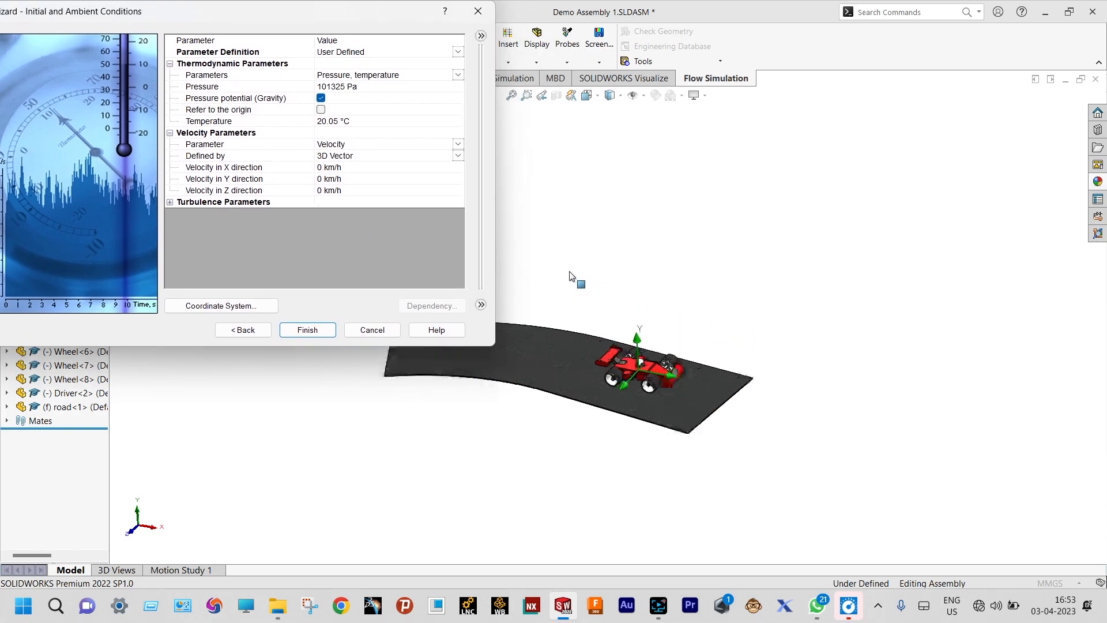
scroll(709, 430, "down", 2)
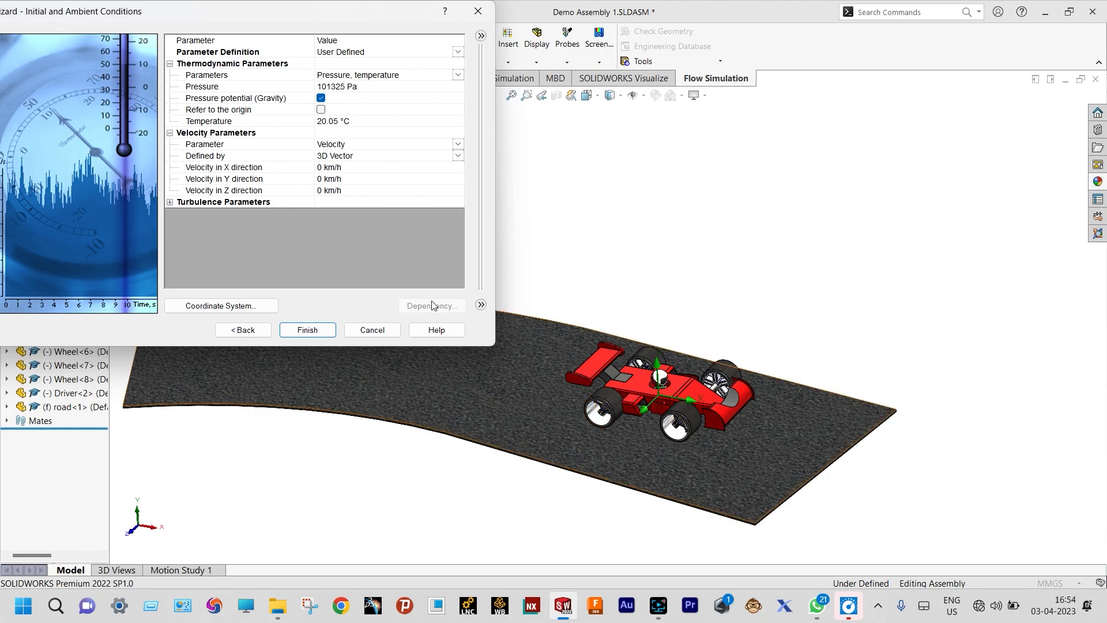
left_click(319, 168)
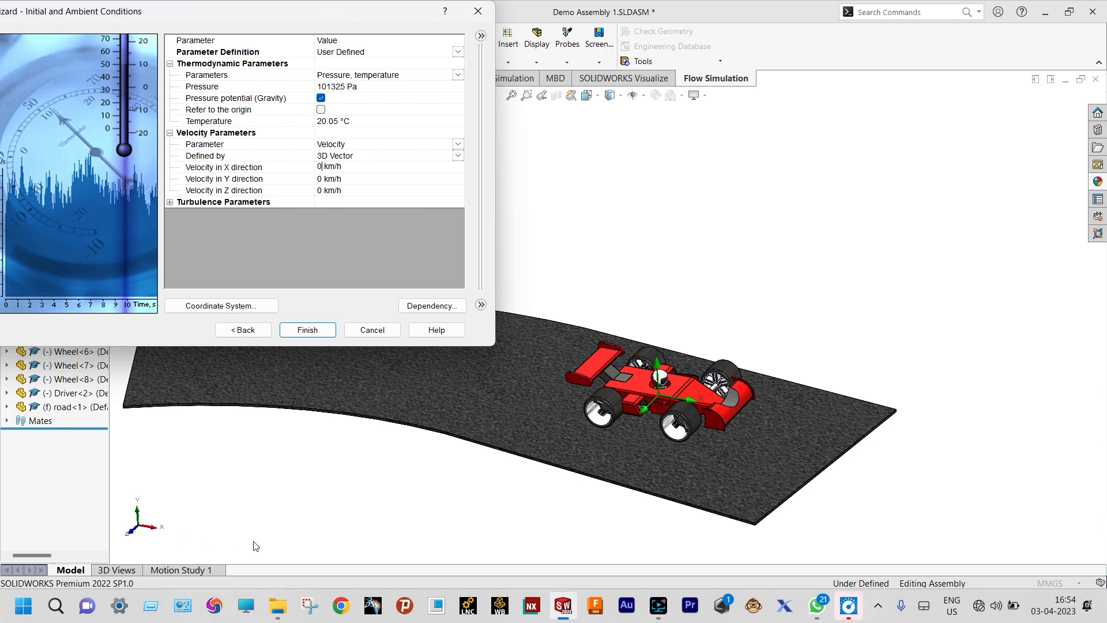
key("BackSpace")
type("-200")
left_click(314, 332)
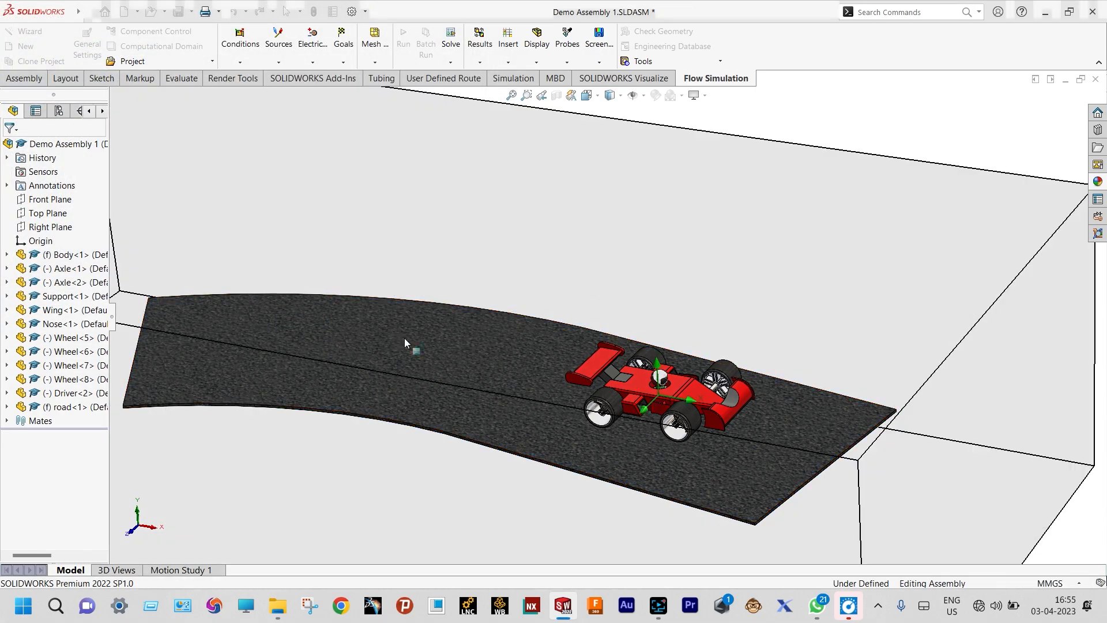
- In the front view, shrink the computational domain along X from both ends to fit closely around the road
middle_click_drag(404, 342, 444, 327)
left_click(588, 95)
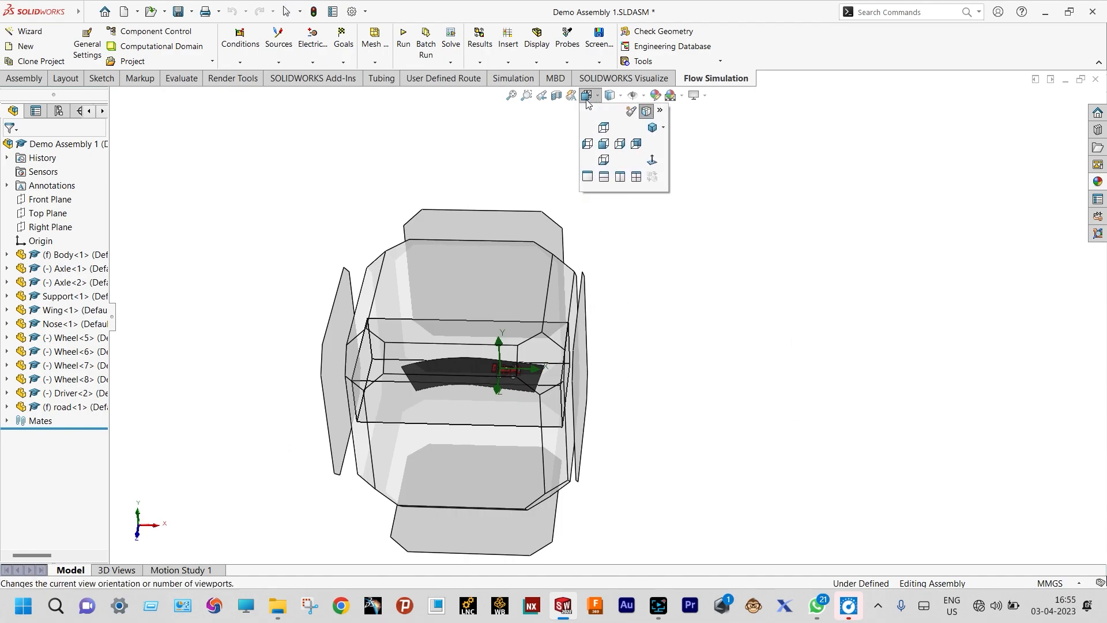
left_click(603, 144)
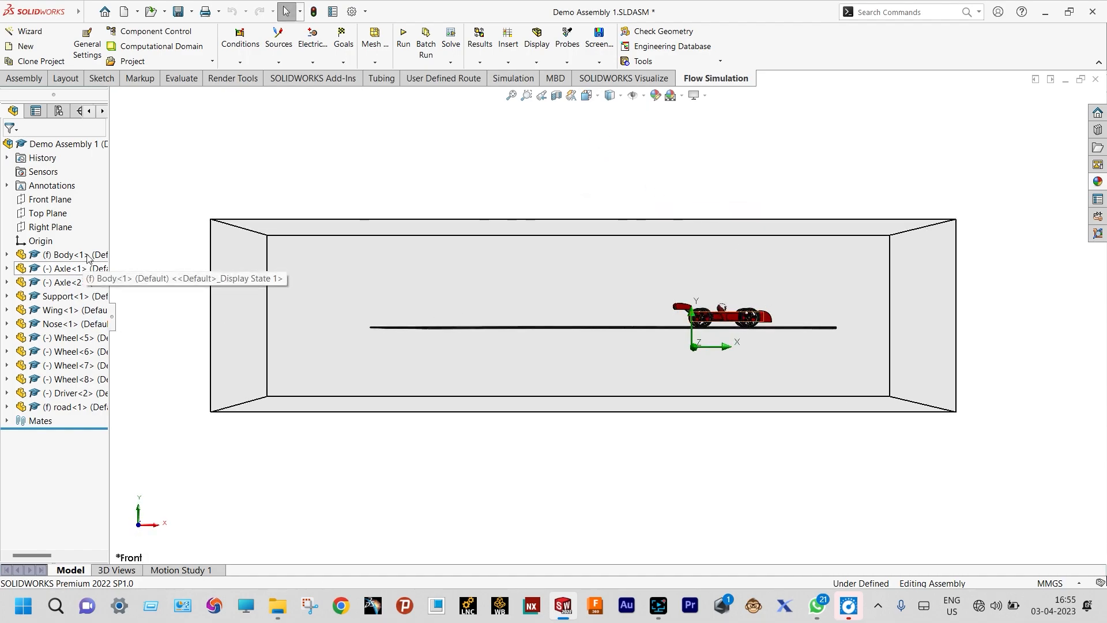
left_click(955, 354)
left_click_drag(973, 324, 872, 331)
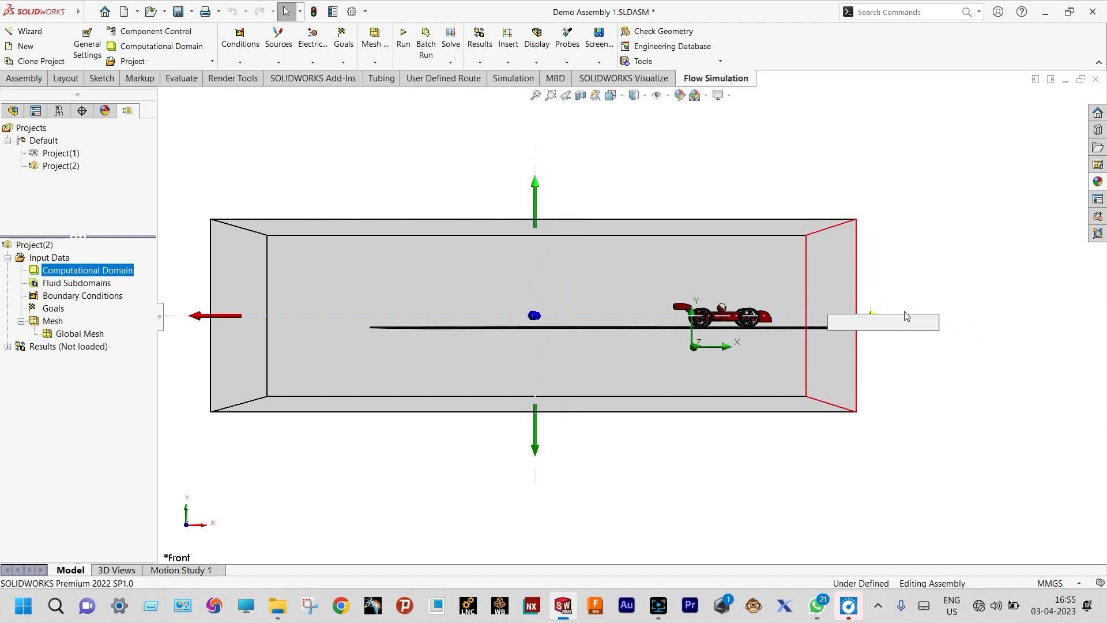
left_click_drag(202, 316, 318, 336)
- Shrink the computational domain along Z from both sides, with Z min at about -0.056 m
middle_click_drag(427, 203, 426, 329)
middle_click_drag(426, 352, 311, 237)
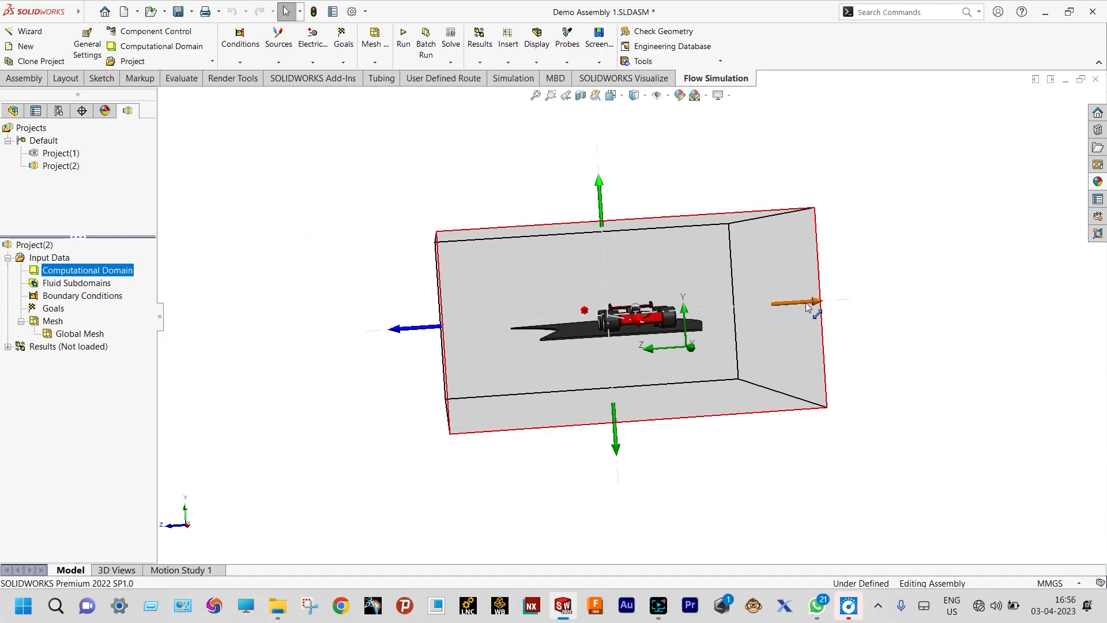
left_click_drag(825, 310, 744, 319)
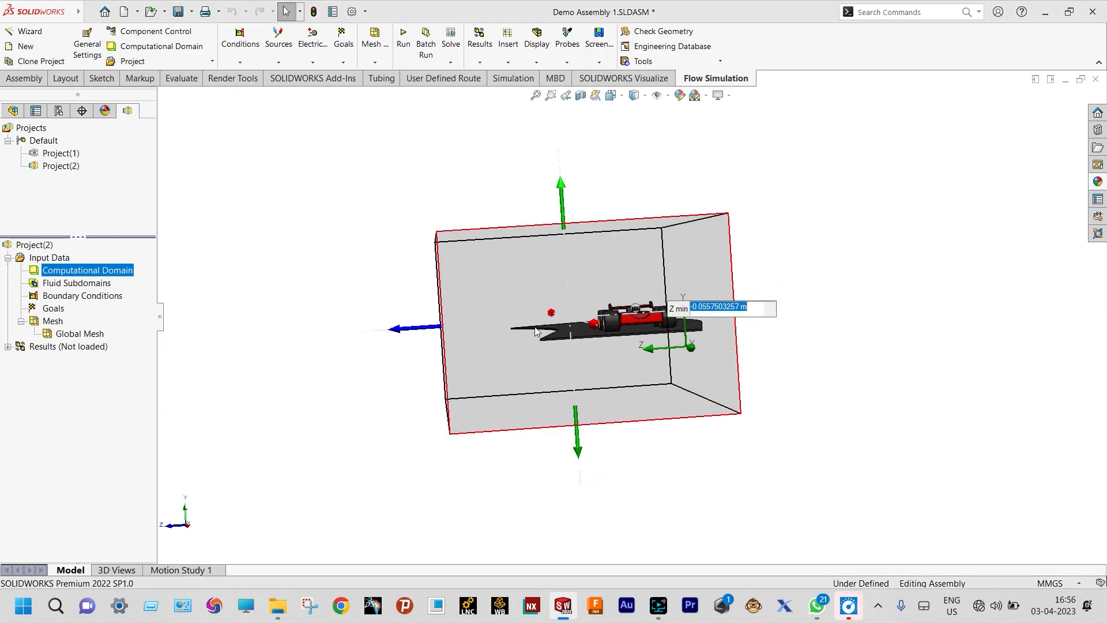
left_click_drag(414, 328, 471, 332)
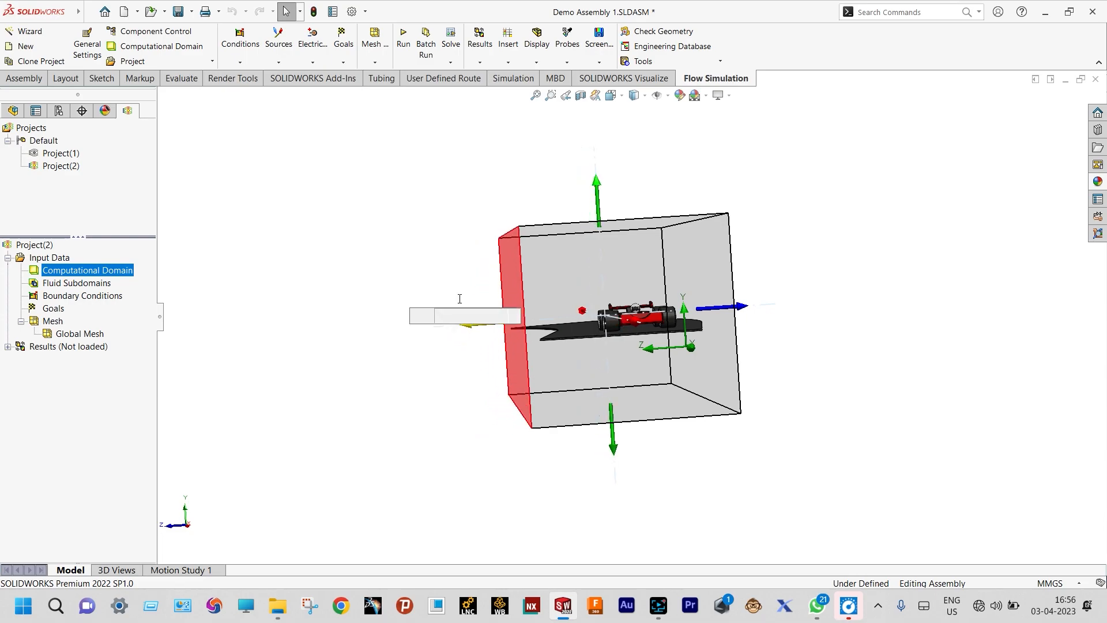
- Hide the computational domain so that only the car and road are displayed
middle_click_drag(425, 292, 544, 398)
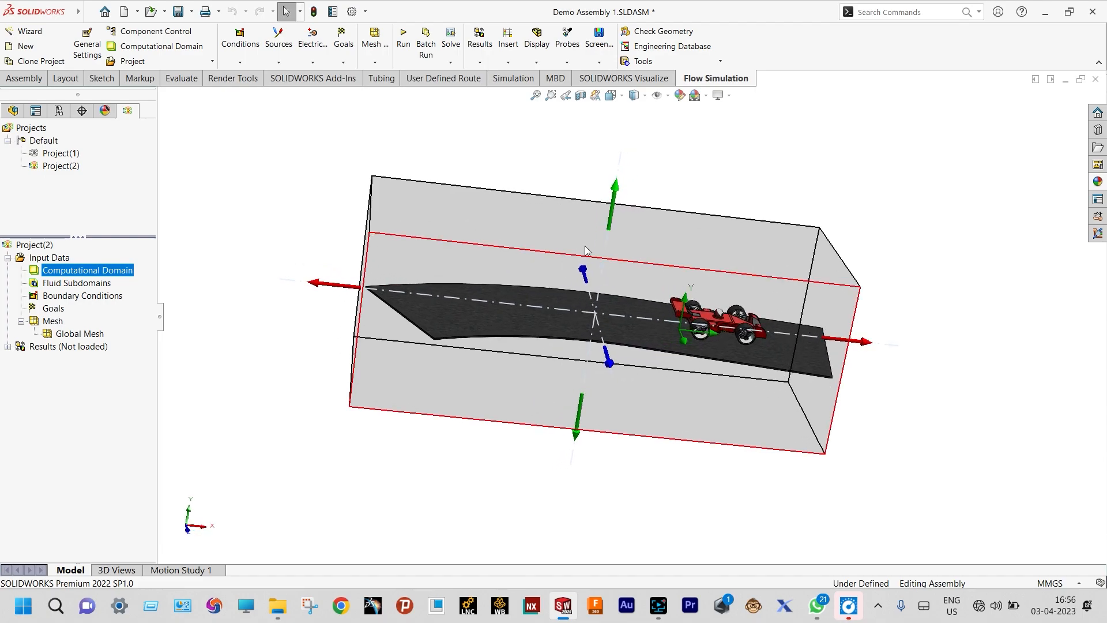
left_click(186, 263)
right_click(123, 271)
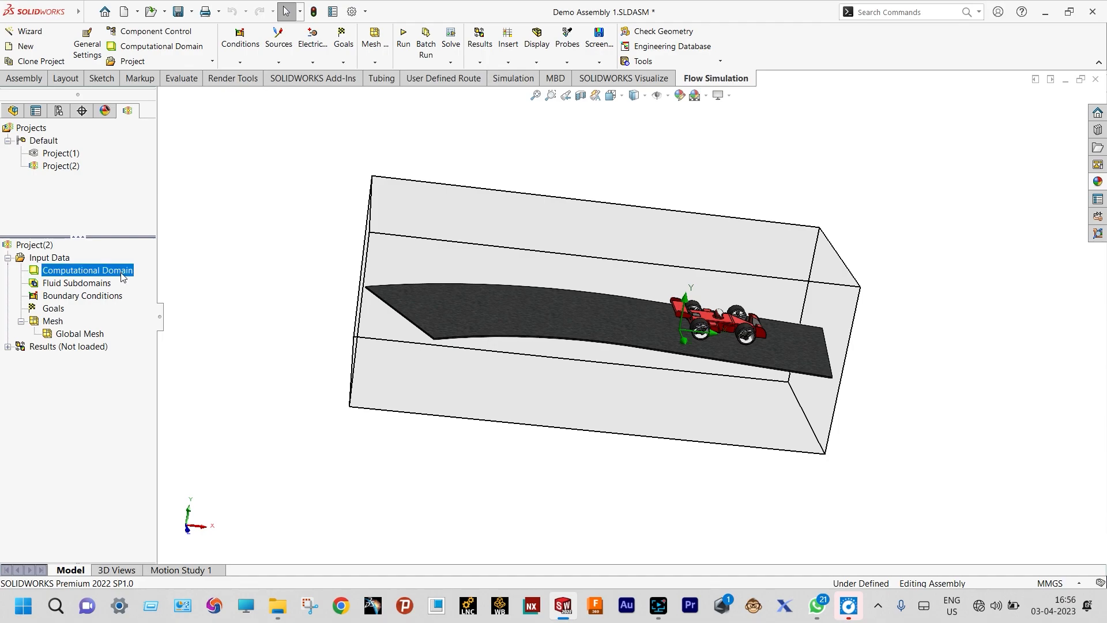
left_click(155, 299)
middle_click_drag(306, 235, 267, 240)
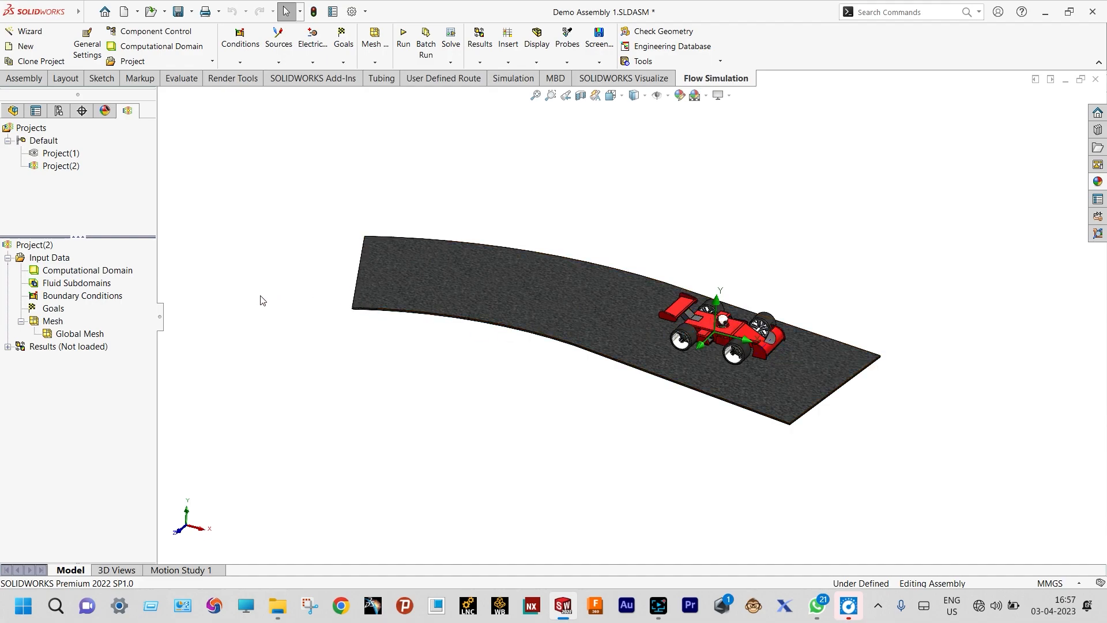
- Add a Real Wall boundary condition to the road with wall motion of -200 km/h along the X axis
right_click(98, 295)
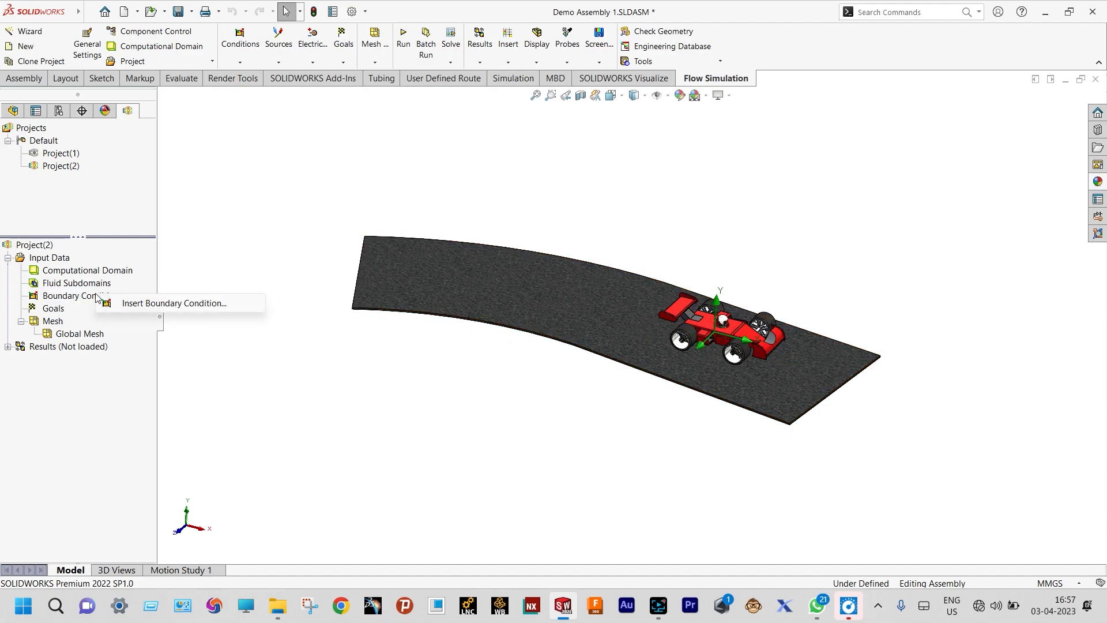
left_click(113, 303)
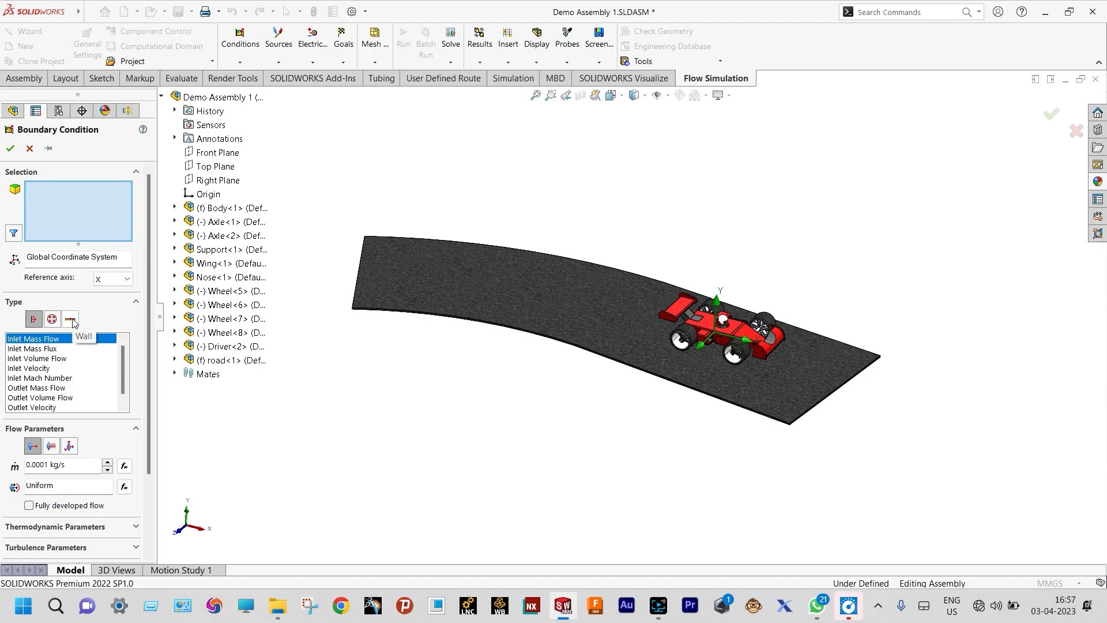
left_click(71, 320)
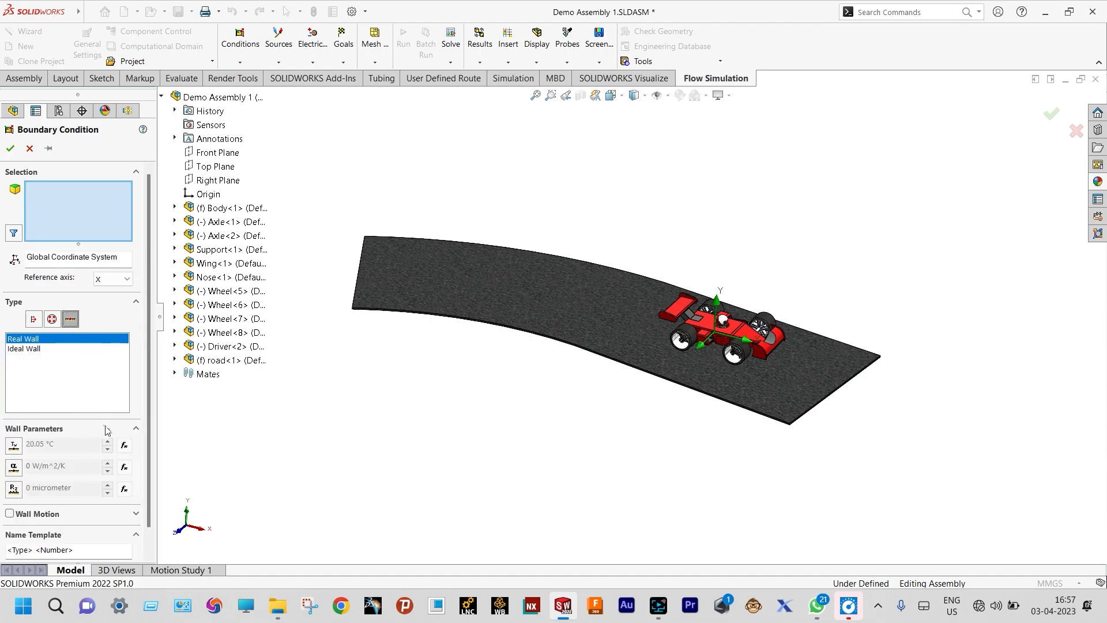
left_click(64, 513)
scroll(144, 450, "down", 3)
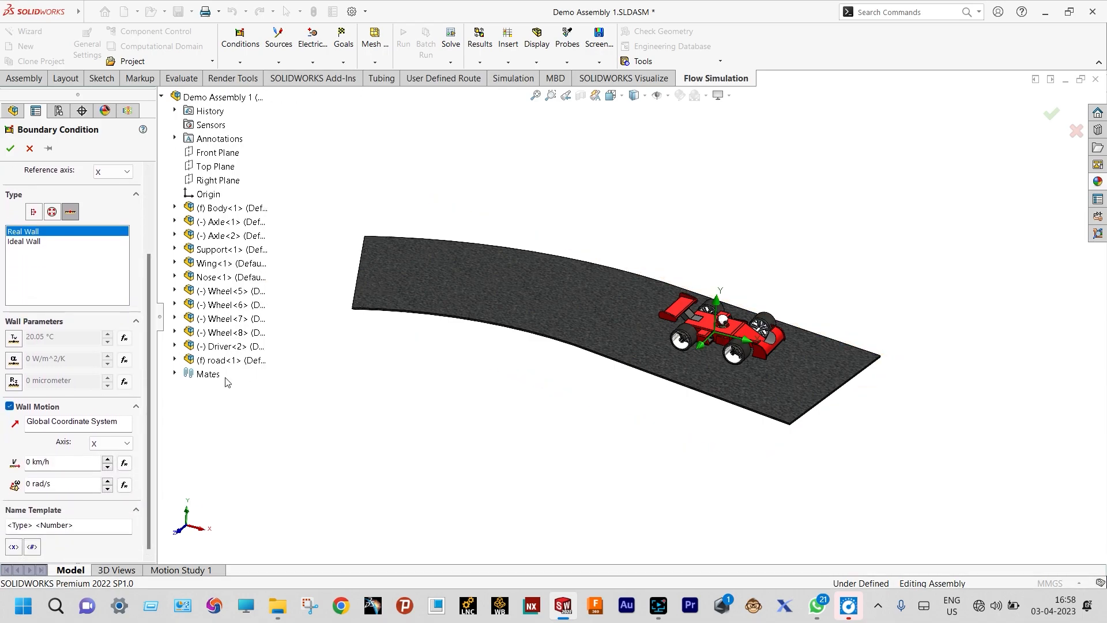
left_click(28, 461)
type("-20")
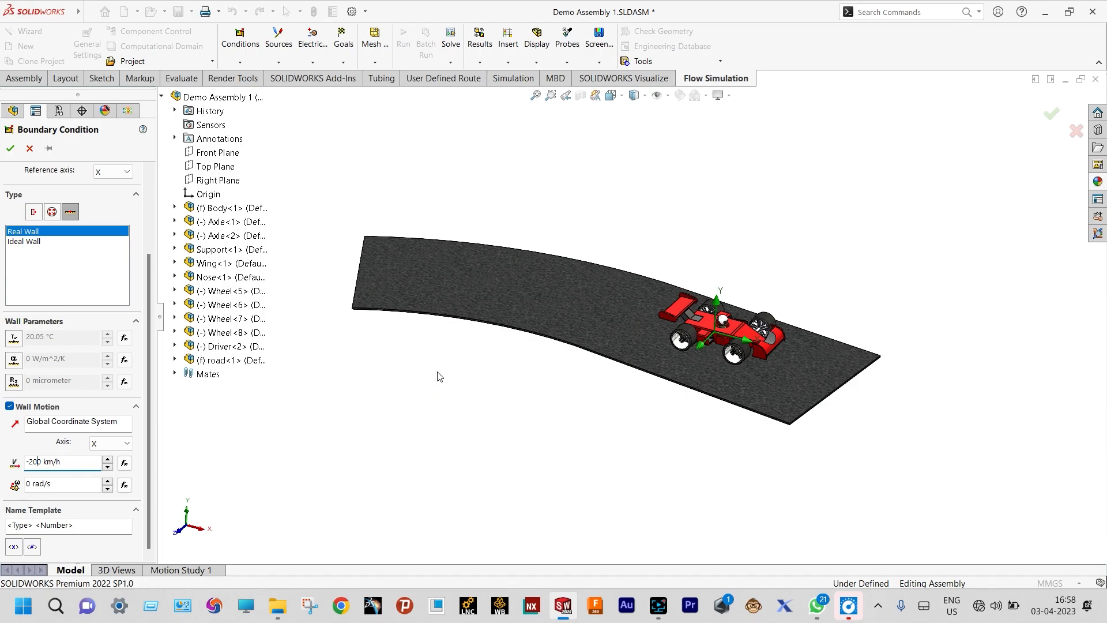
left_click(638, 345)
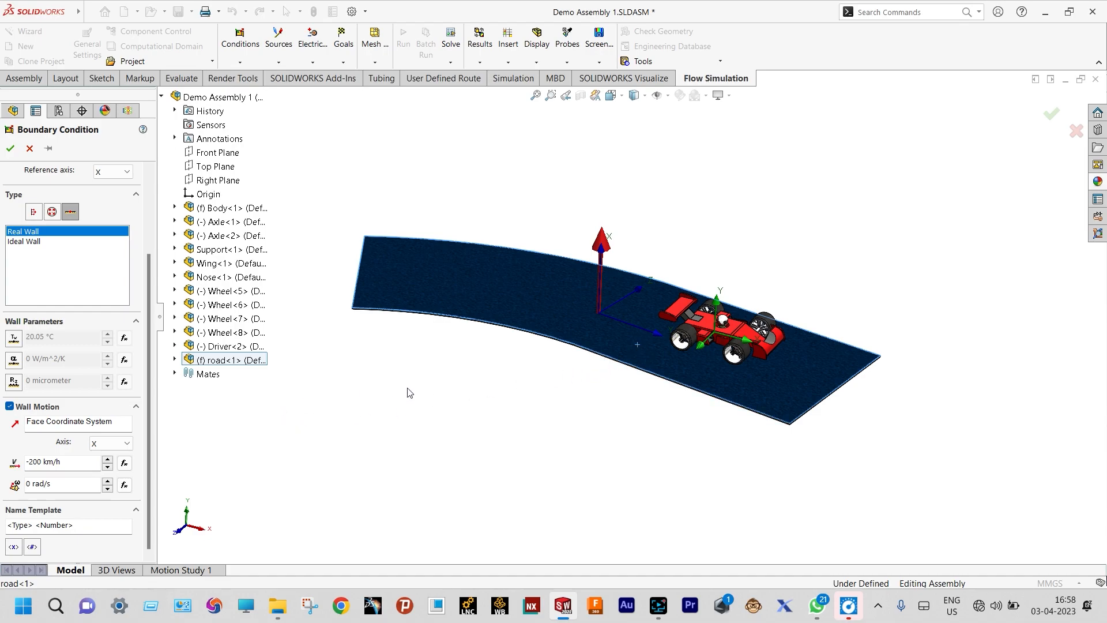
middle_click_drag(409, 392, 400, 437)
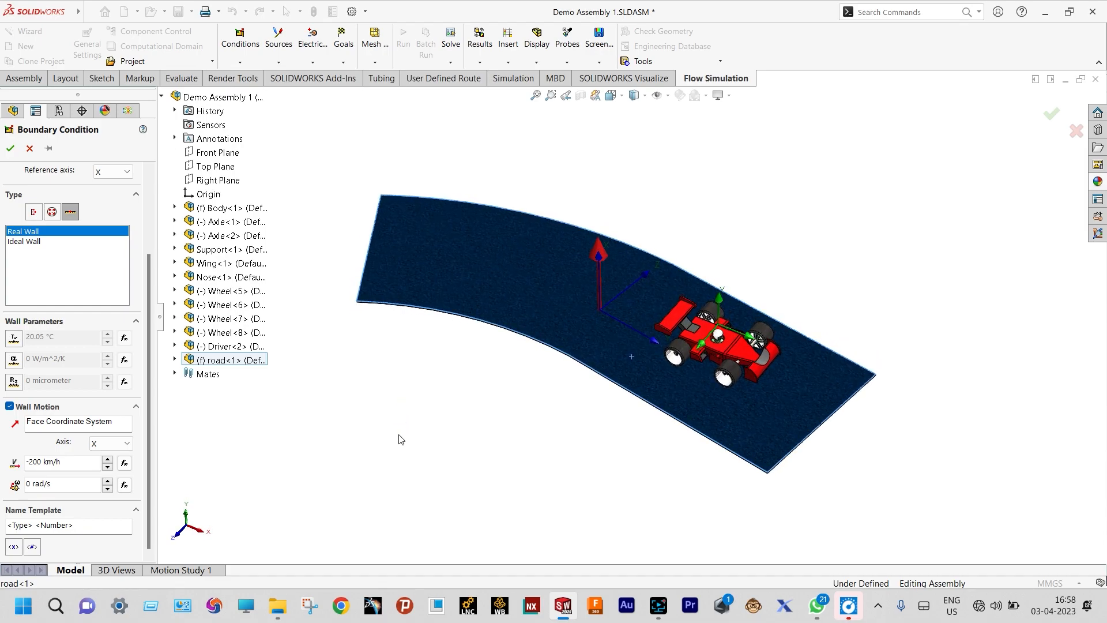
left_click(10, 149)
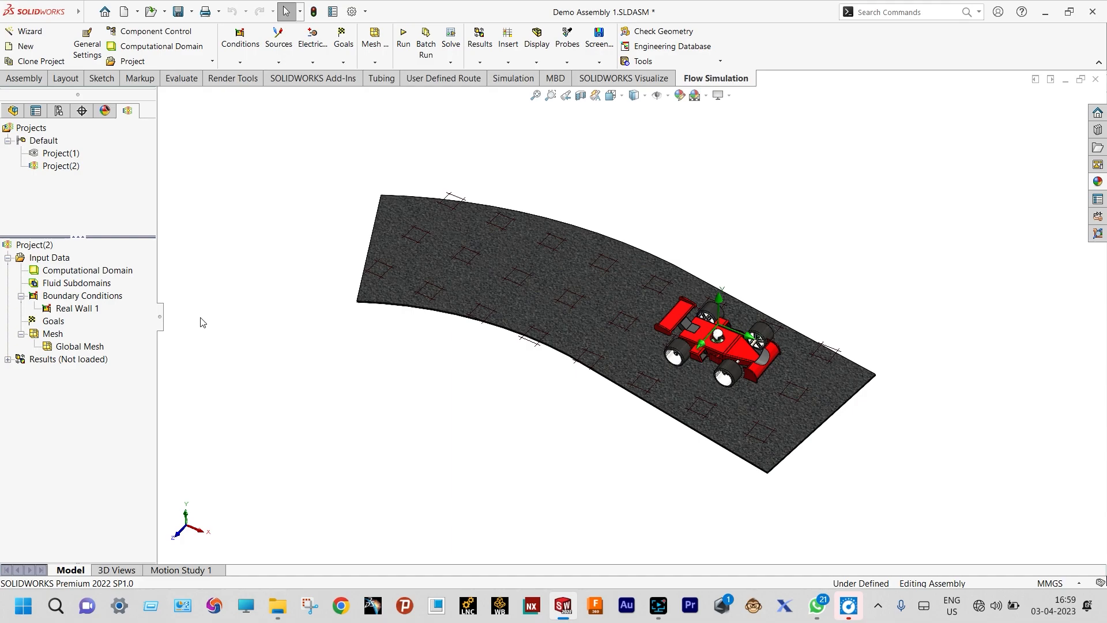
- Start a second Real Wall boundary condition with wall motion enabled and its velocity set to 200 km/h along X
right_click(118, 298)
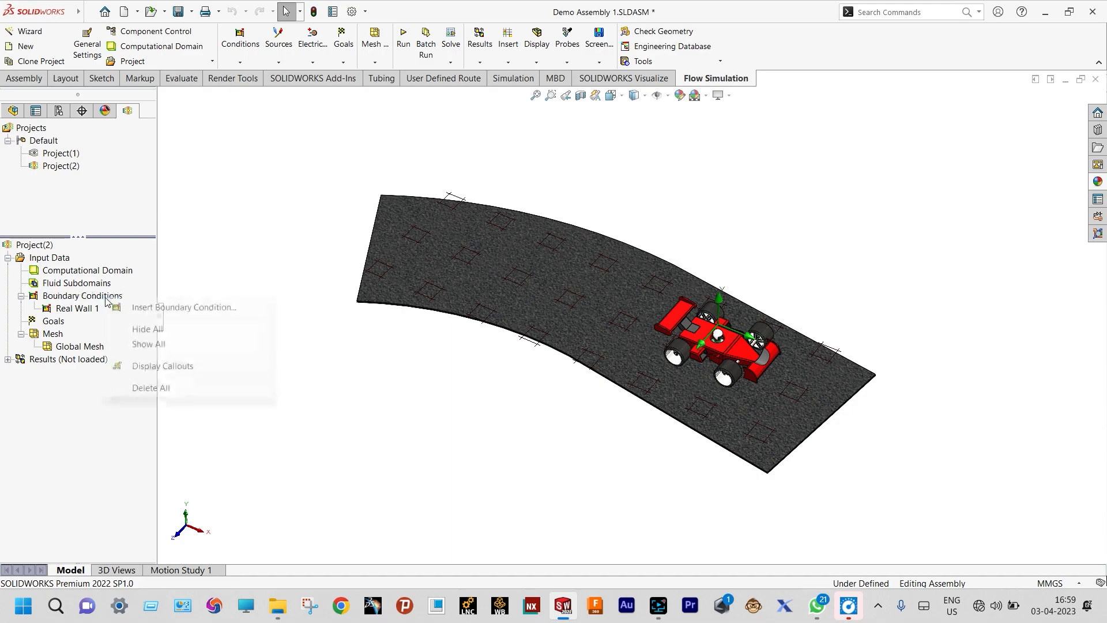
left_click(132, 309)
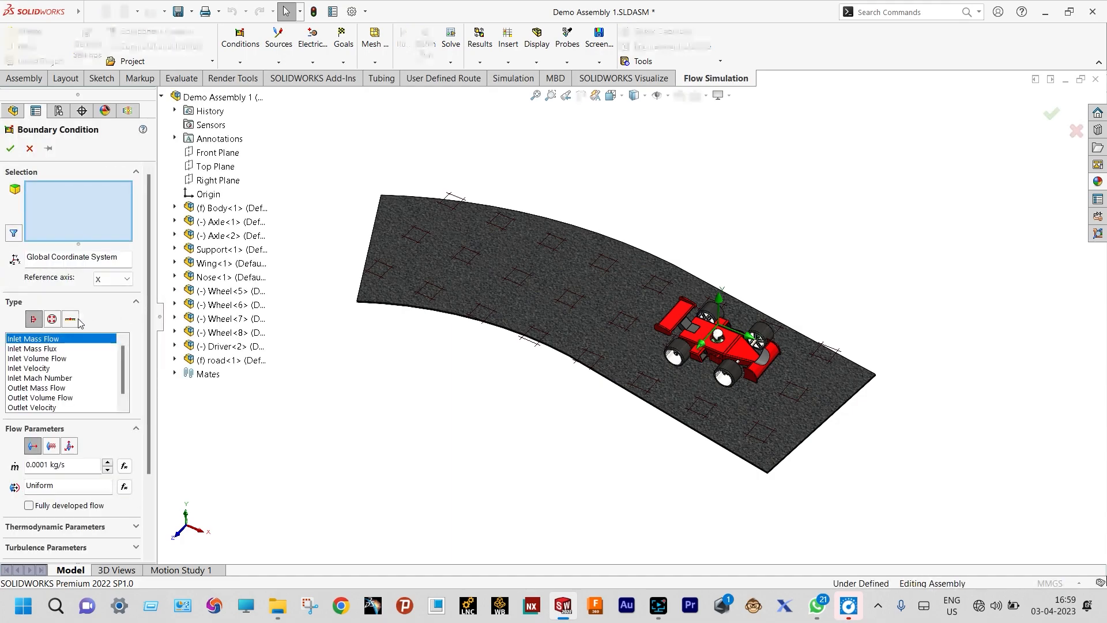
left_click(70, 318)
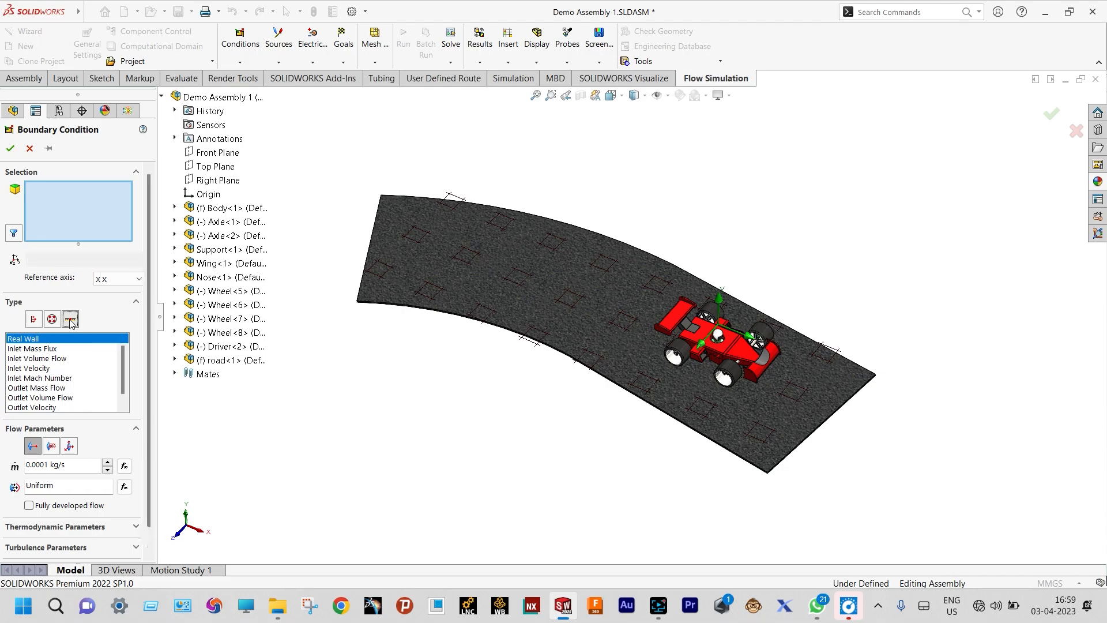
left_click_drag(149, 300, 141, 339)
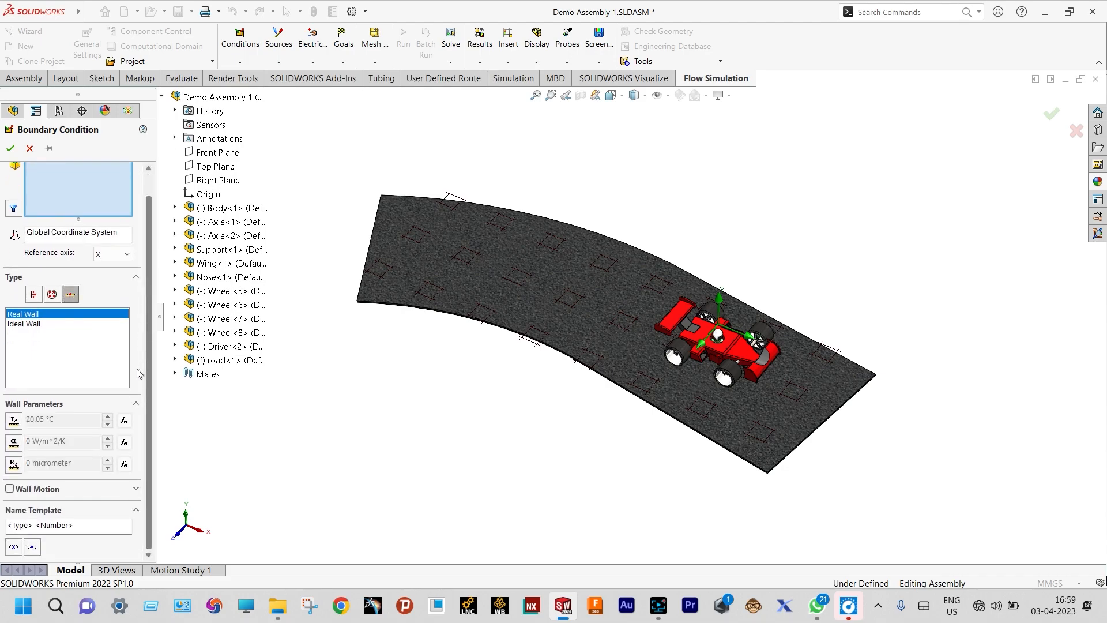
left_click(10, 489)
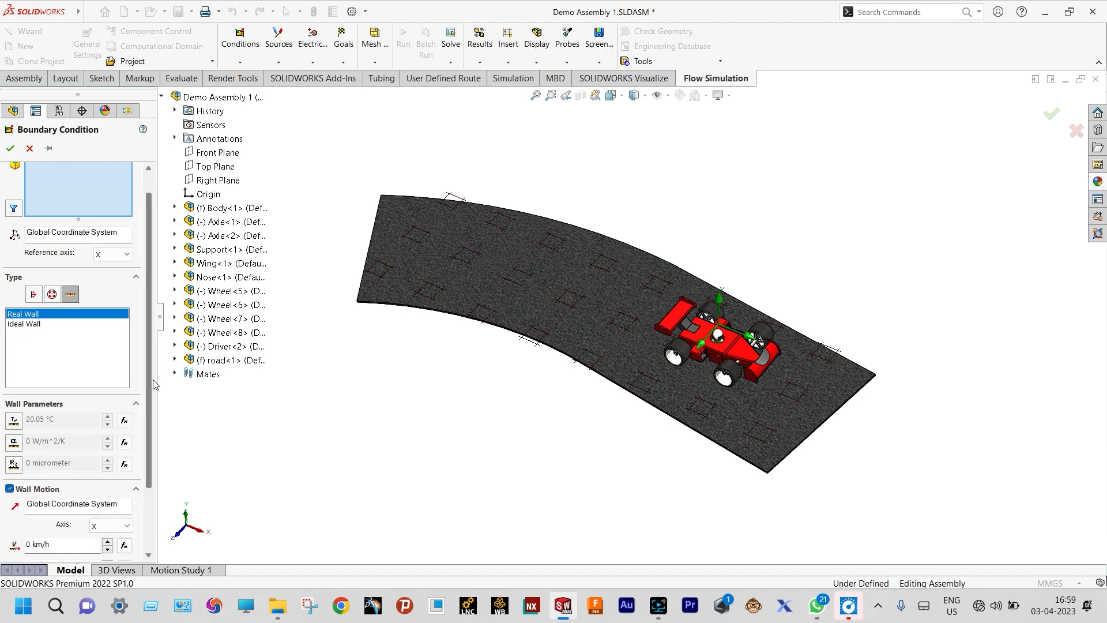
left_click_drag(150, 369, 146, 439)
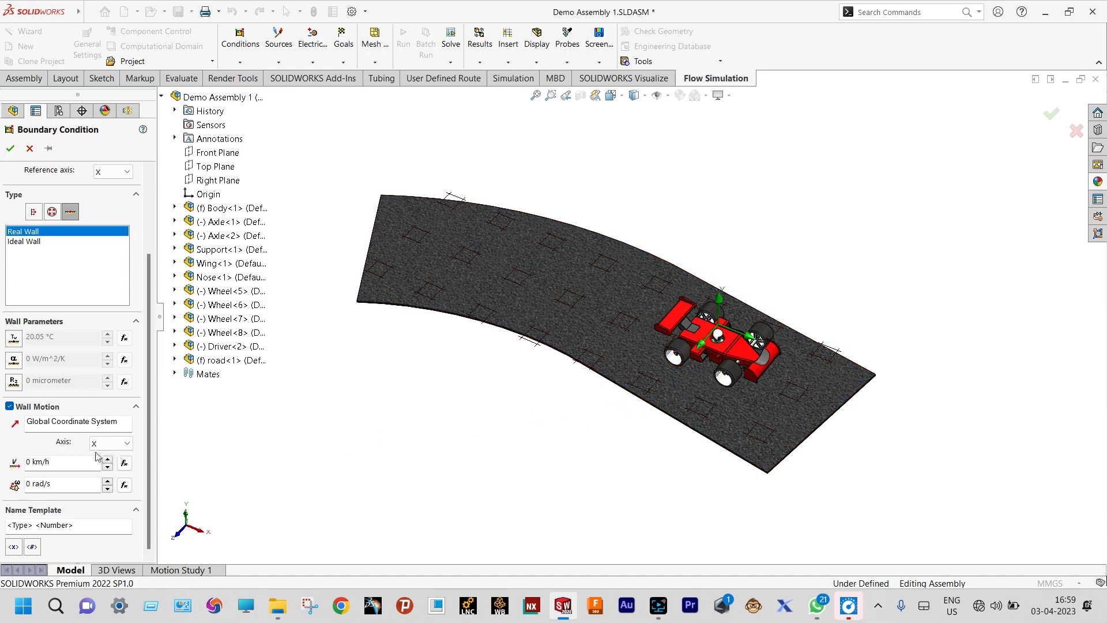
left_click(26, 461)
type("20")
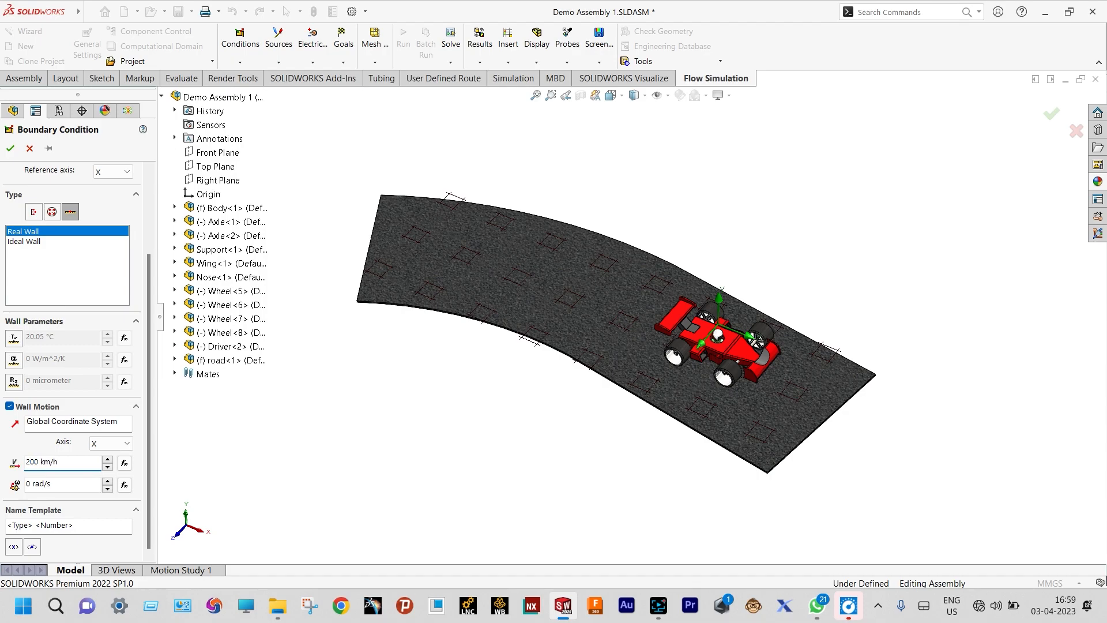
- Apply the moving wall condition to all four wheels, Wheel<5> to Wheel<8>, and accept it
middle_click_drag(586, 461, 555, 448)
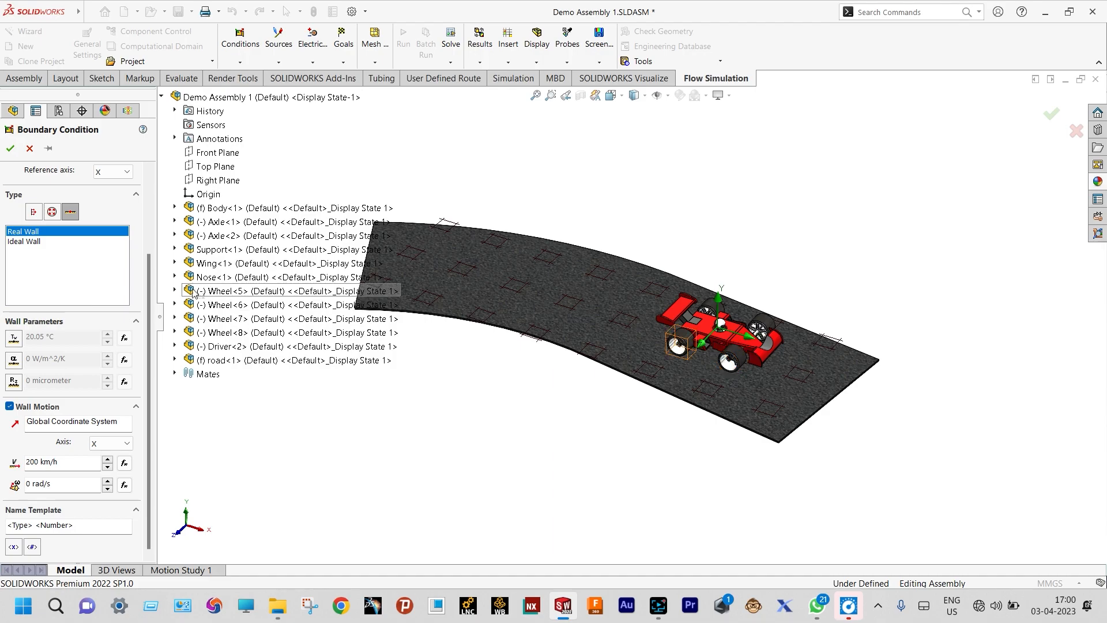
left_click(194, 292)
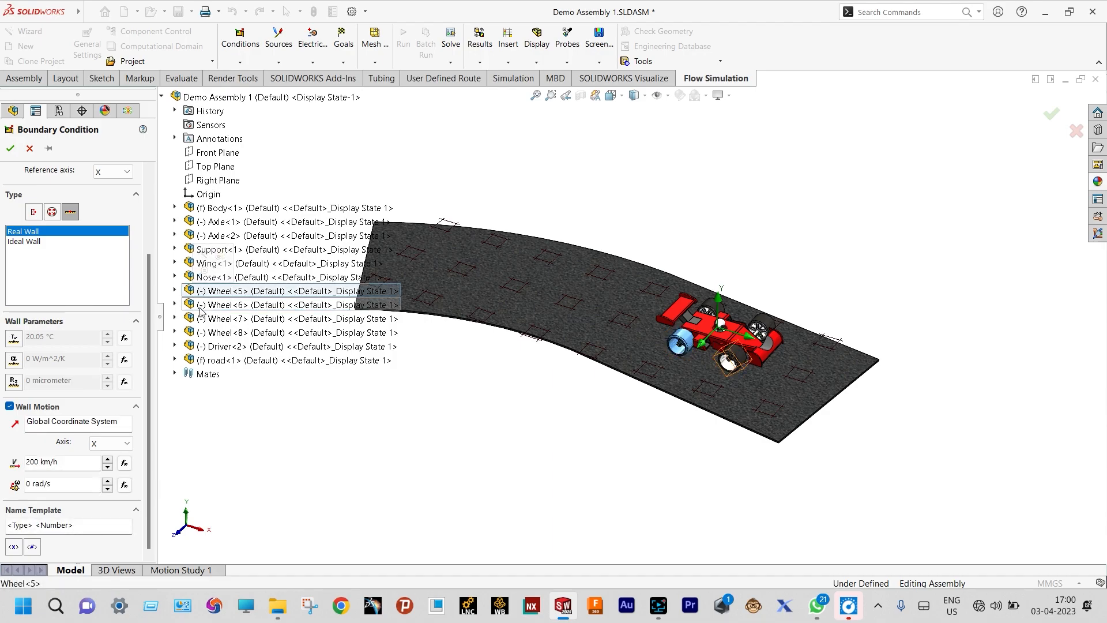
left_click(199, 306, "ctrl")
left_click(194, 319, "ctrl")
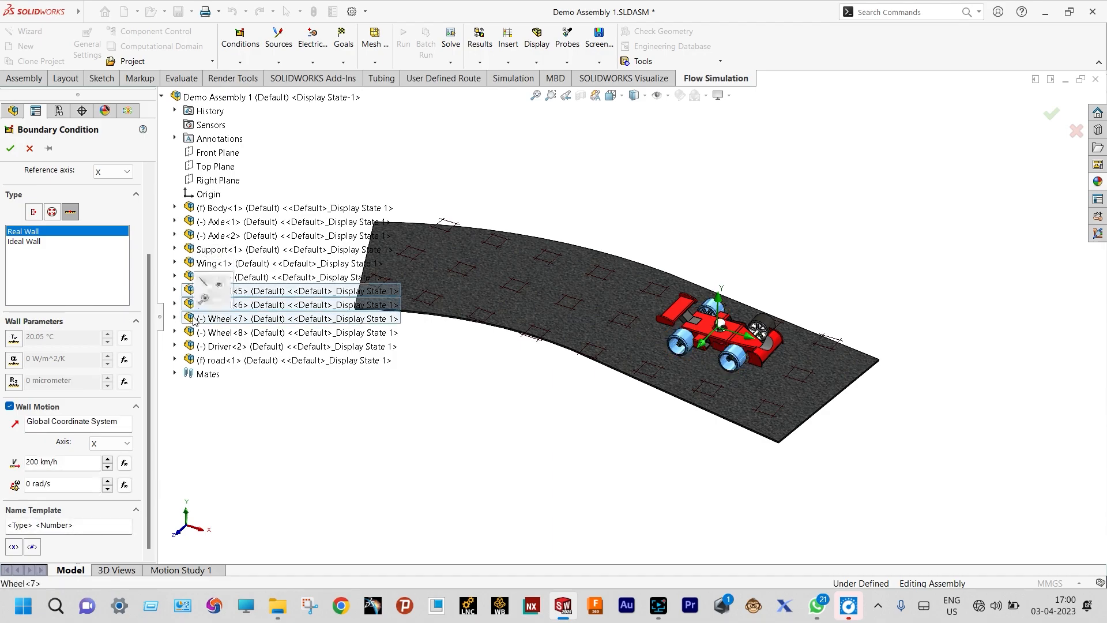
left_click(195, 333, "ctrl")
left_click(288, 347, "ctrl")
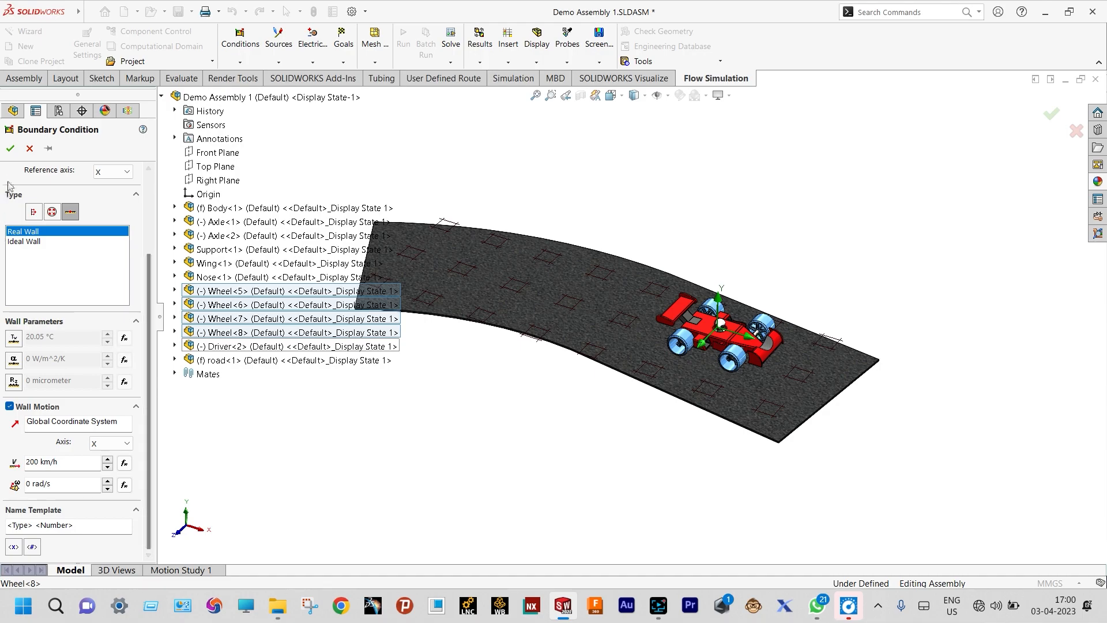
left_click(10, 150)
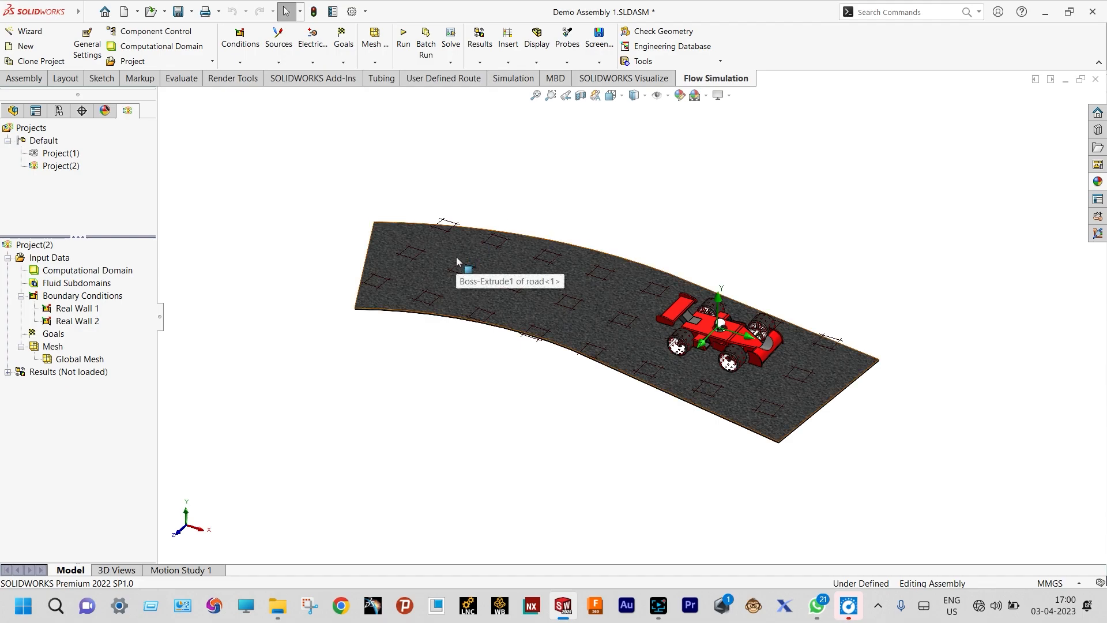
- Insert global goals for average Total Pressure, average Velocity (X), Normal Force (X), Normal Force (Y) and Friction Force
right_click(53, 335)
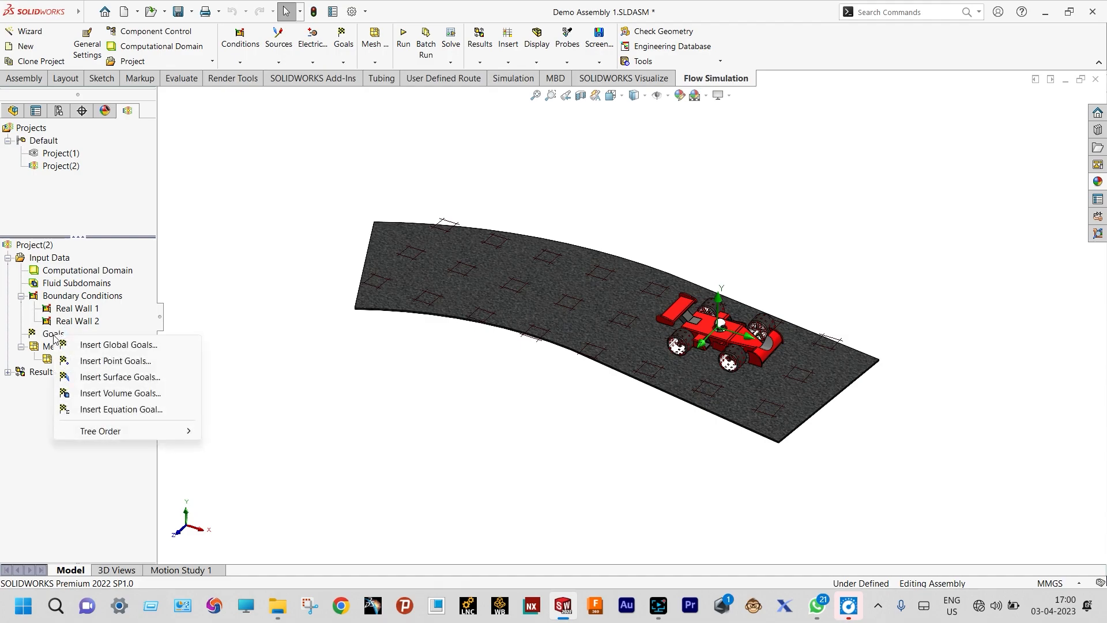
left_click(86, 344)
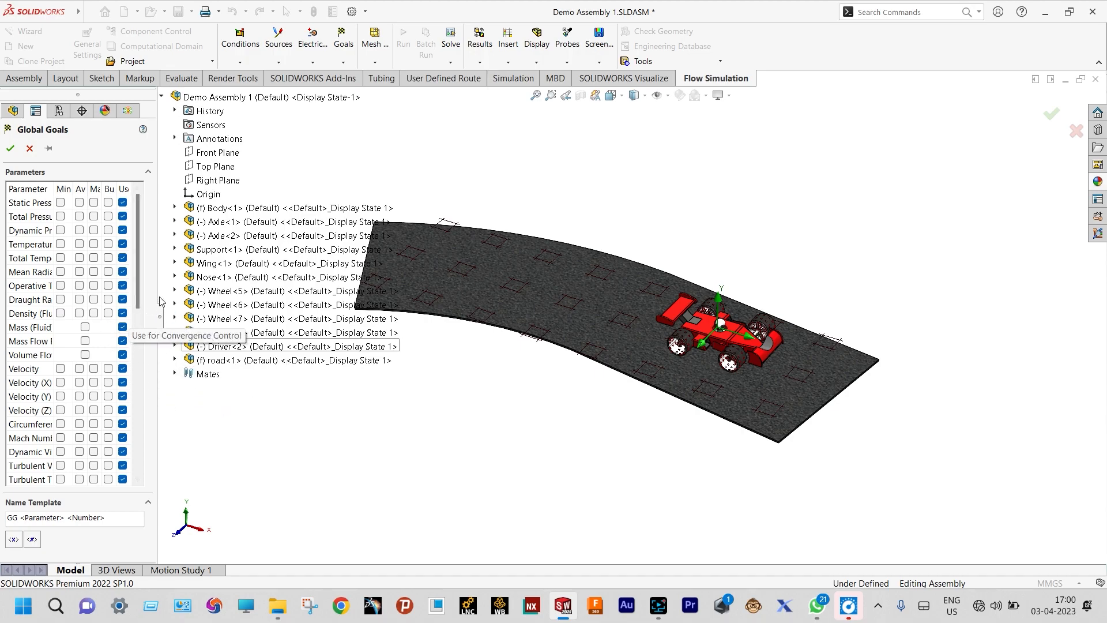
left_click_drag(160, 301, 203, 301)
left_click(118, 217)
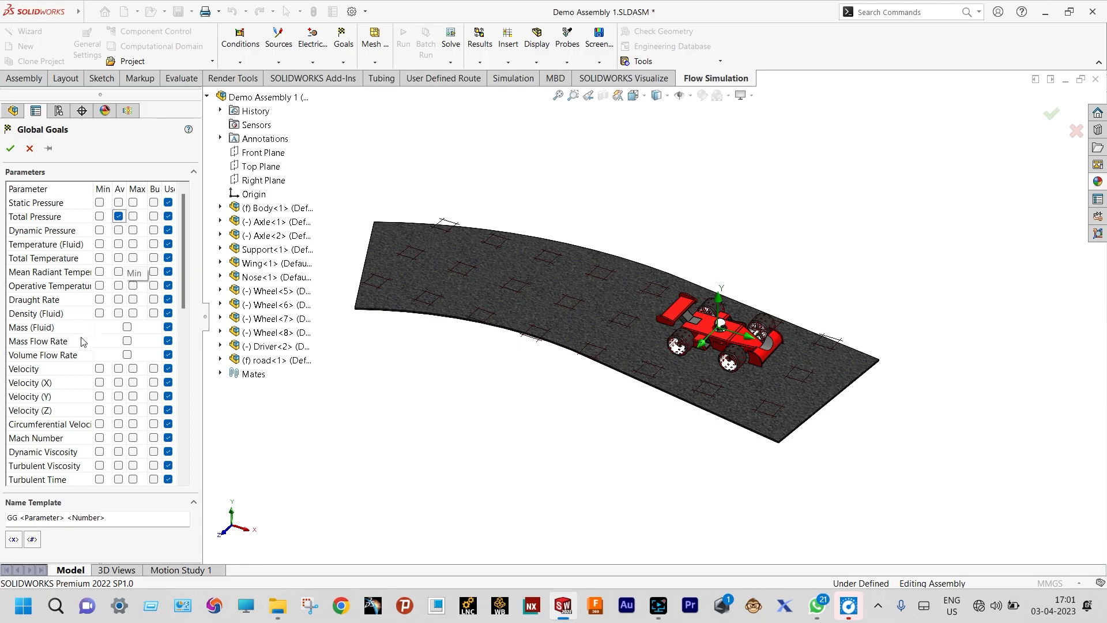
left_click(118, 383)
left_click_drag(173, 303, 178, 424)
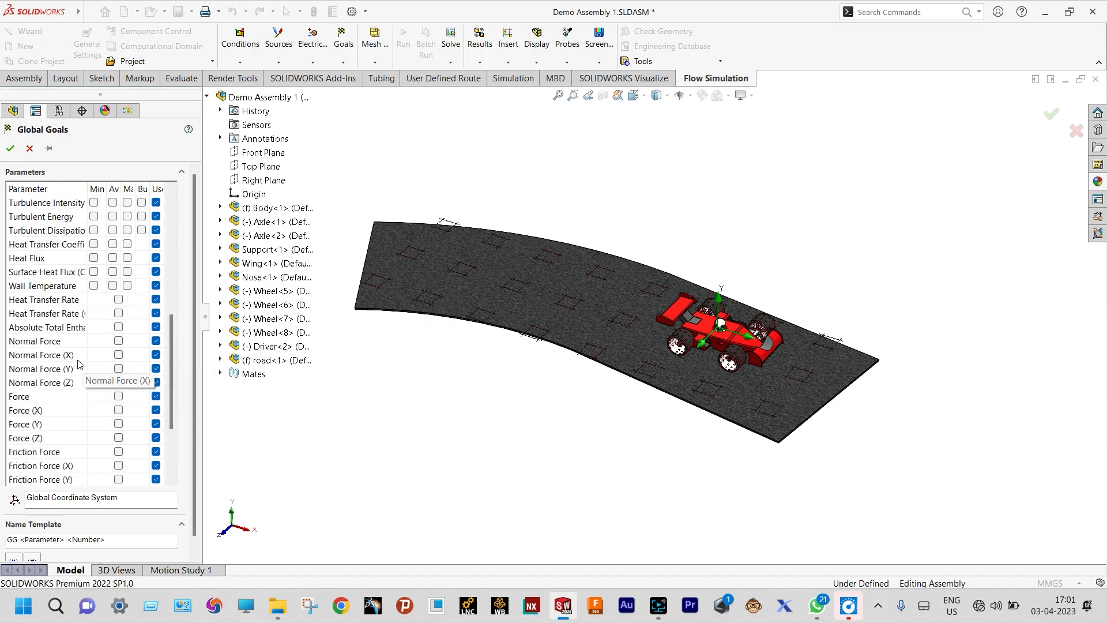
left_click(117, 356)
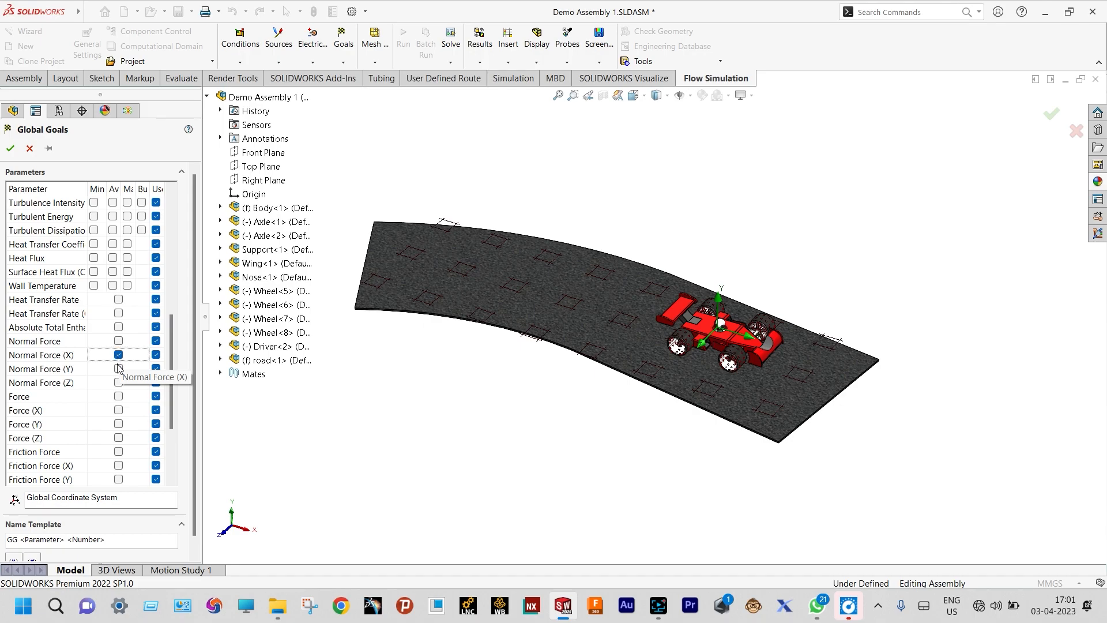
left_click(118, 369)
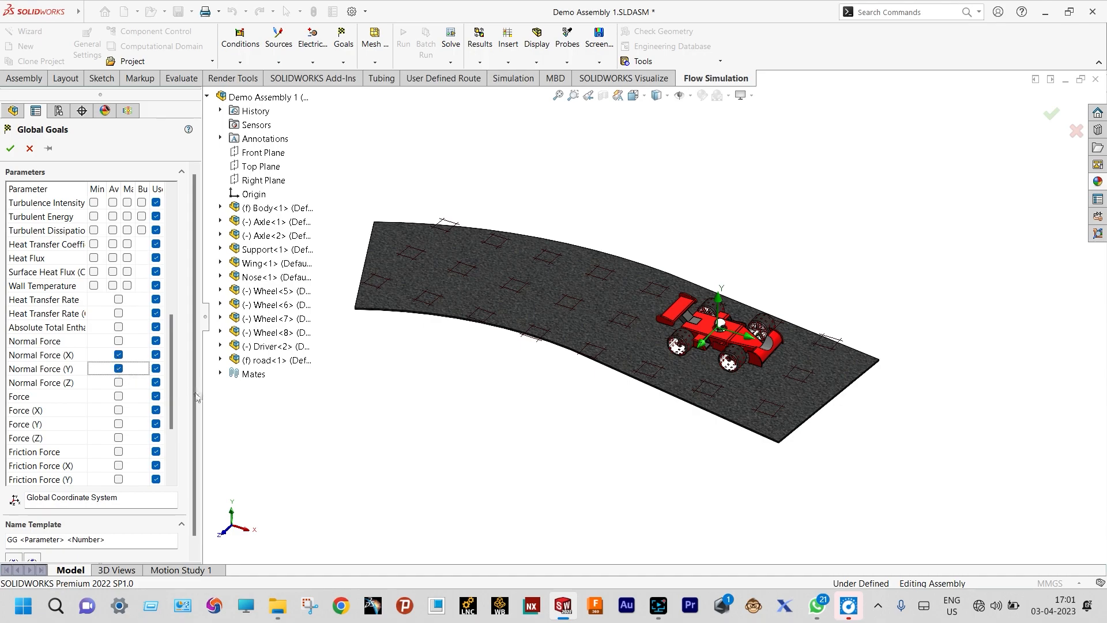
left_click_drag(171, 389, 169, 417)
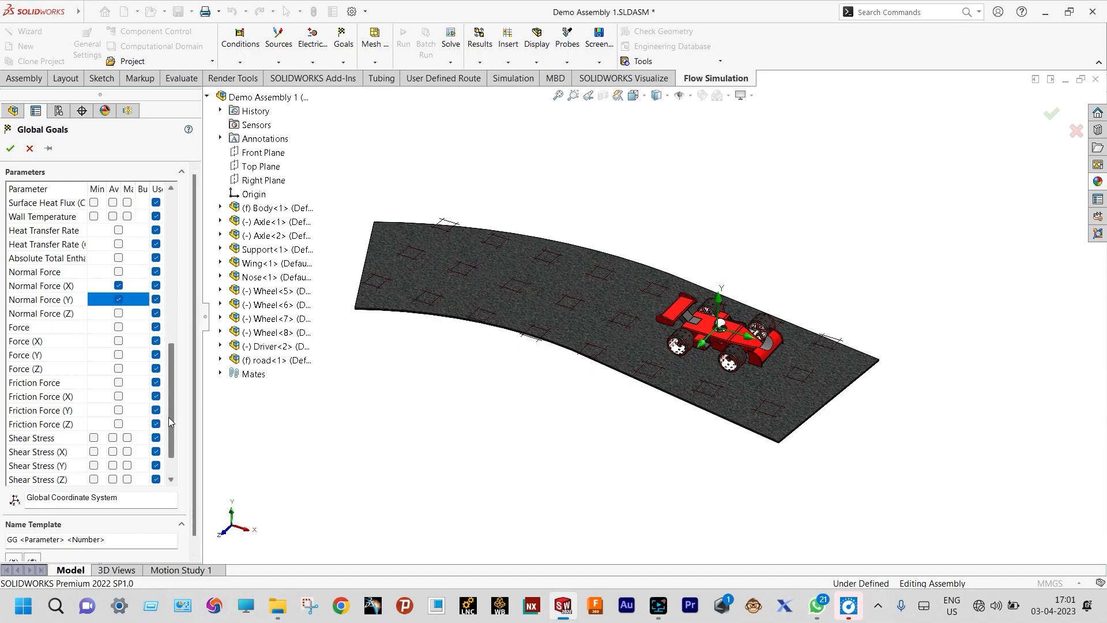
left_click(118, 383)
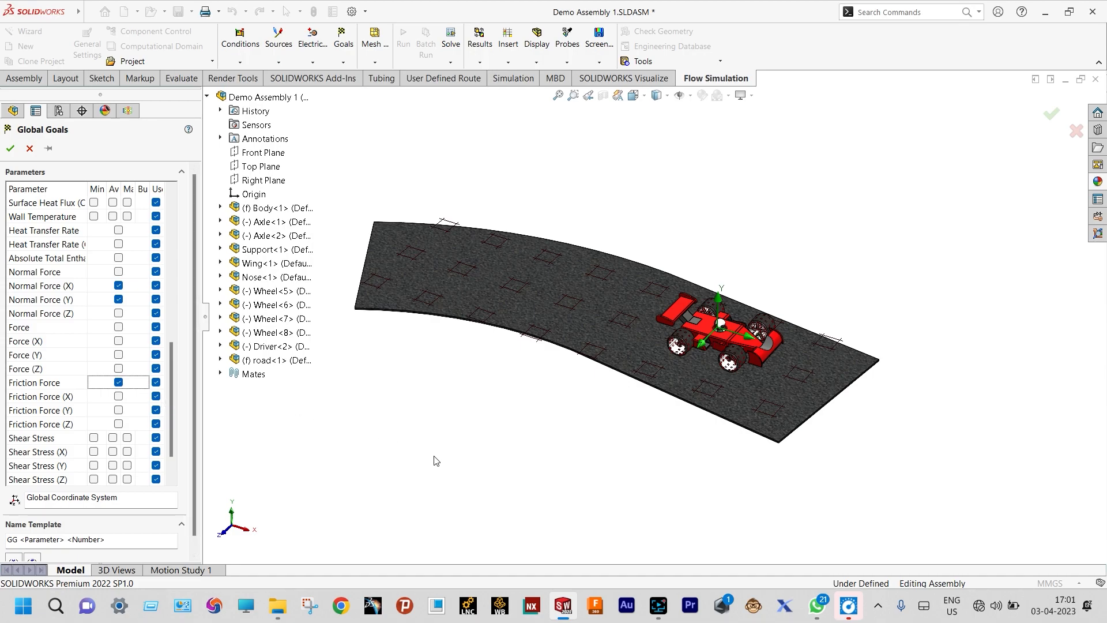
left_click(9, 149)
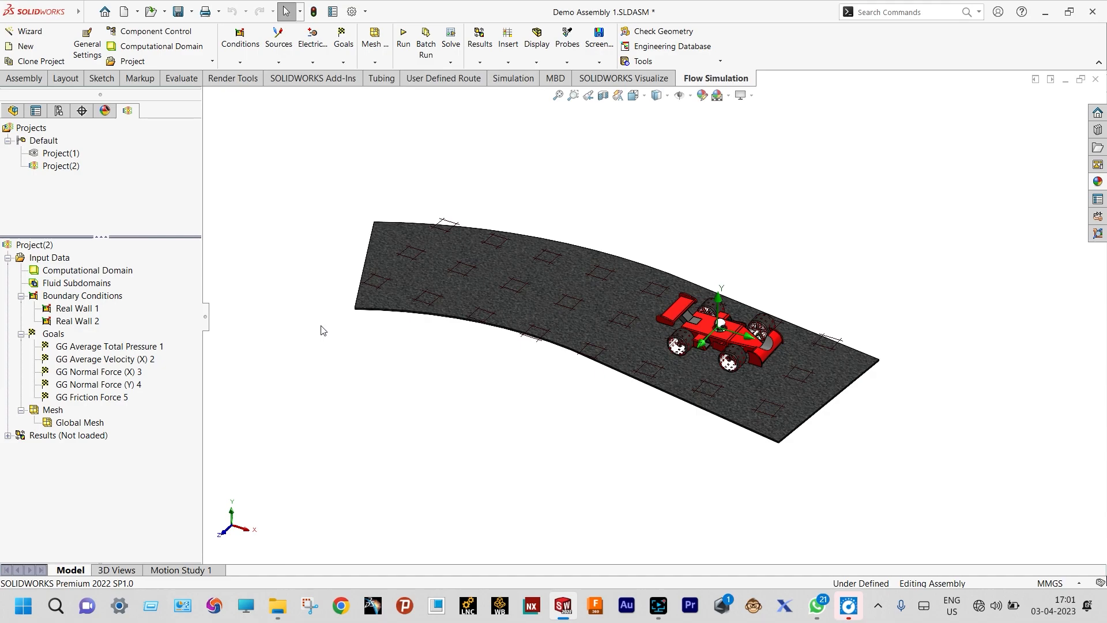
- Start surface goals on all car components: body, both axles, support, wing, nose, Wheel<5> to Wheel<8> and driver, leaving out the road
right_click(56, 338)
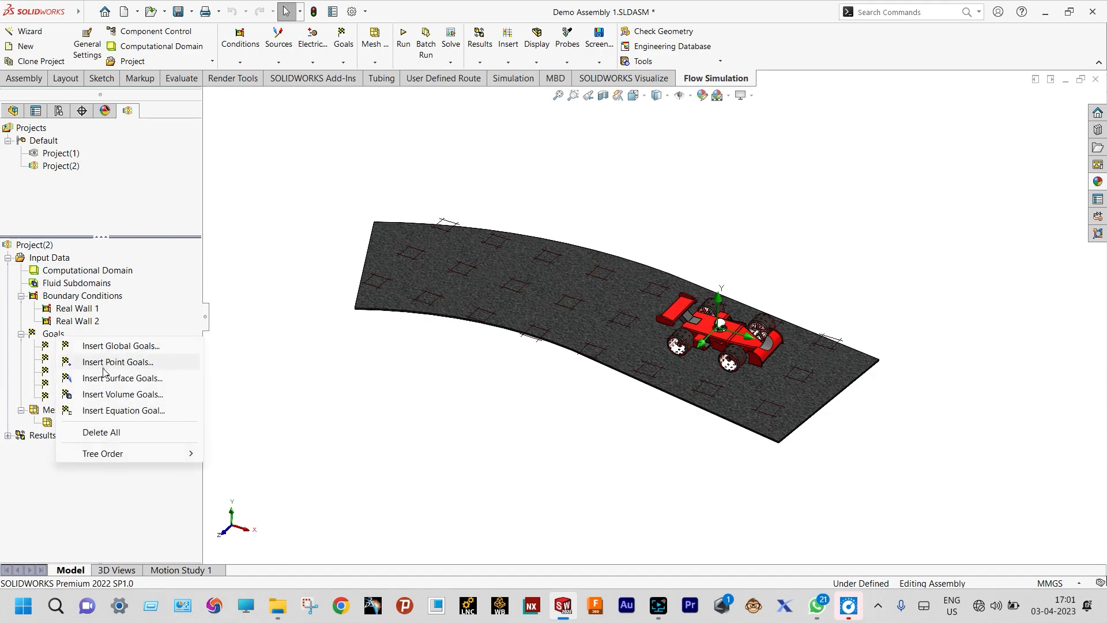
left_click(107, 378)
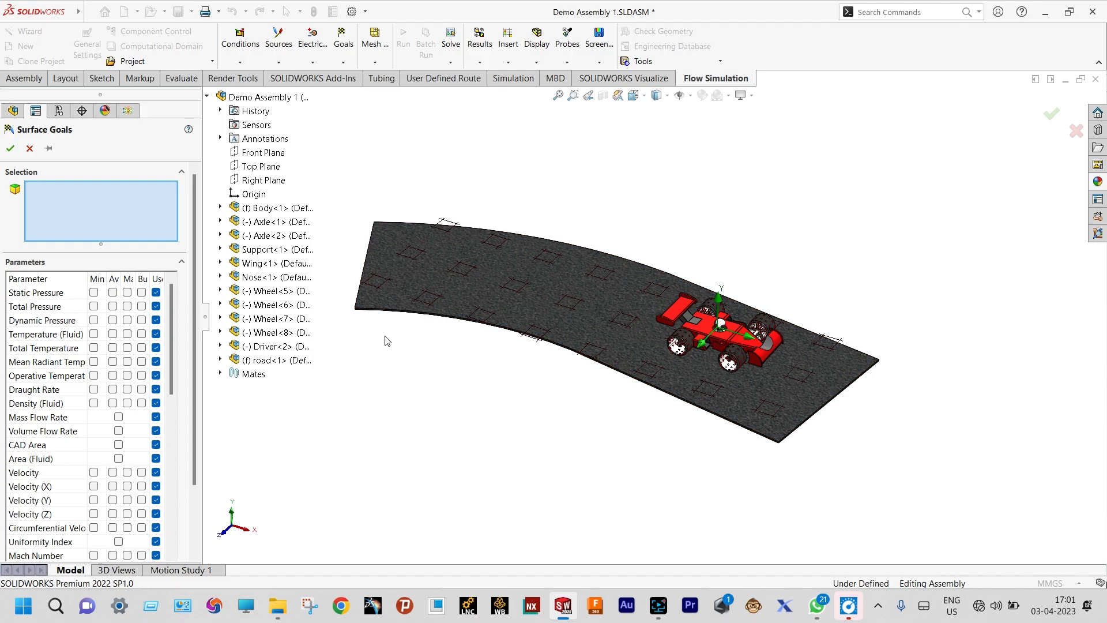
left_click(261, 211)
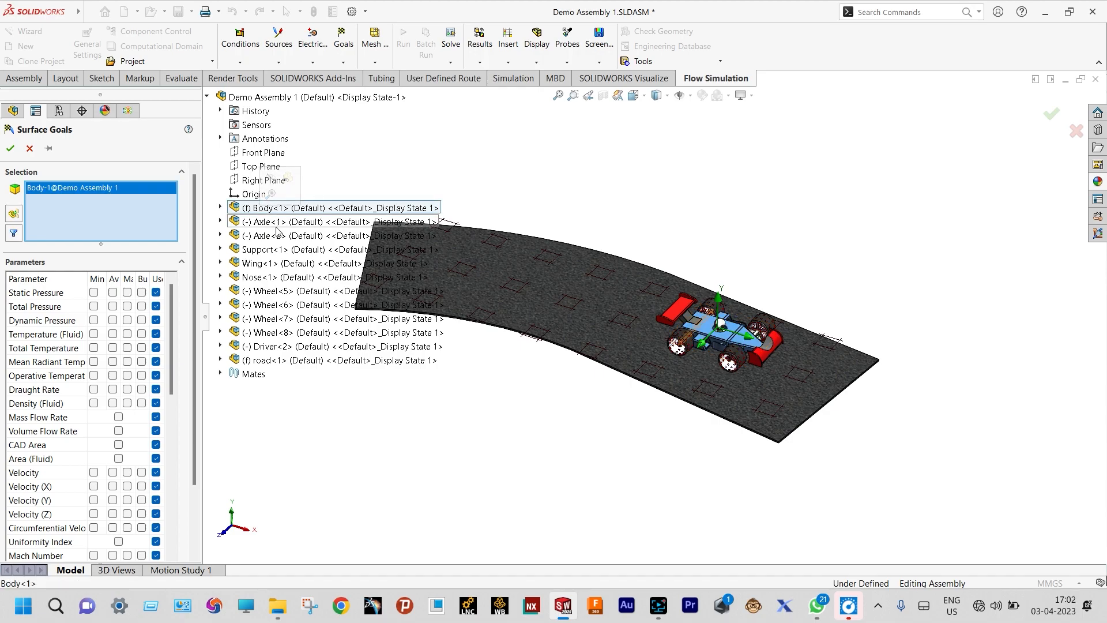
left_click(276, 224)
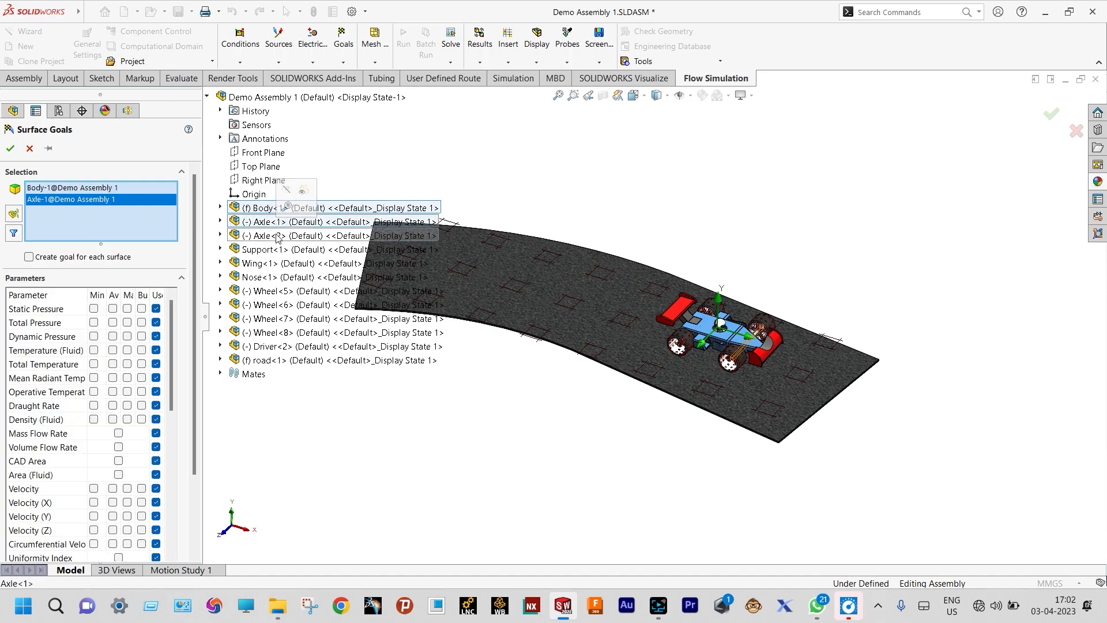
left_click(277, 237)
left_click(272, 251)
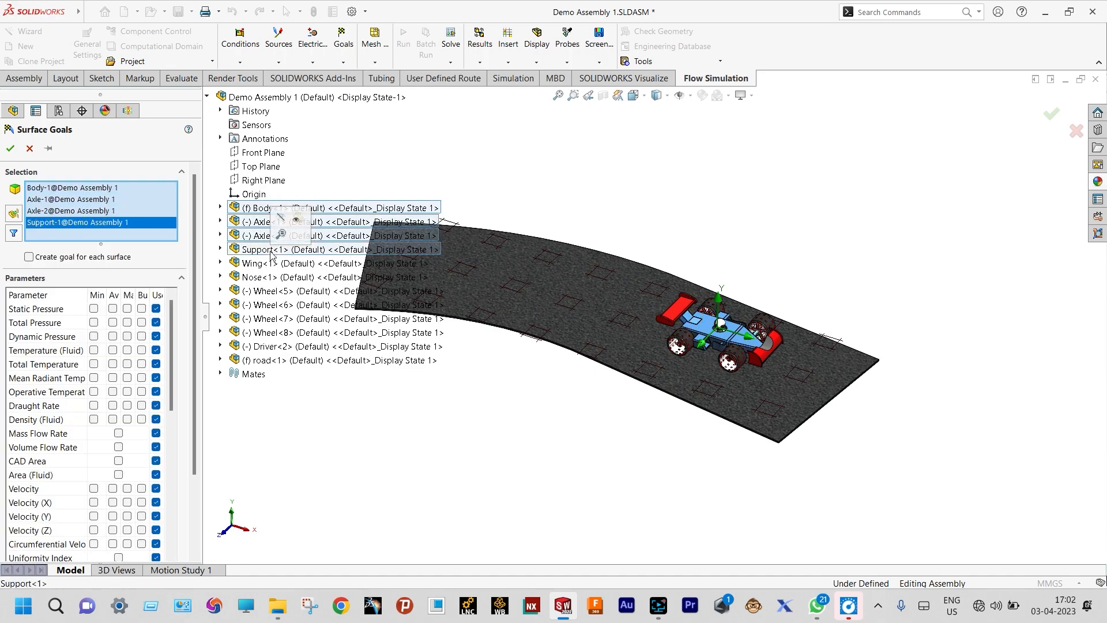
left_click(272, 265)
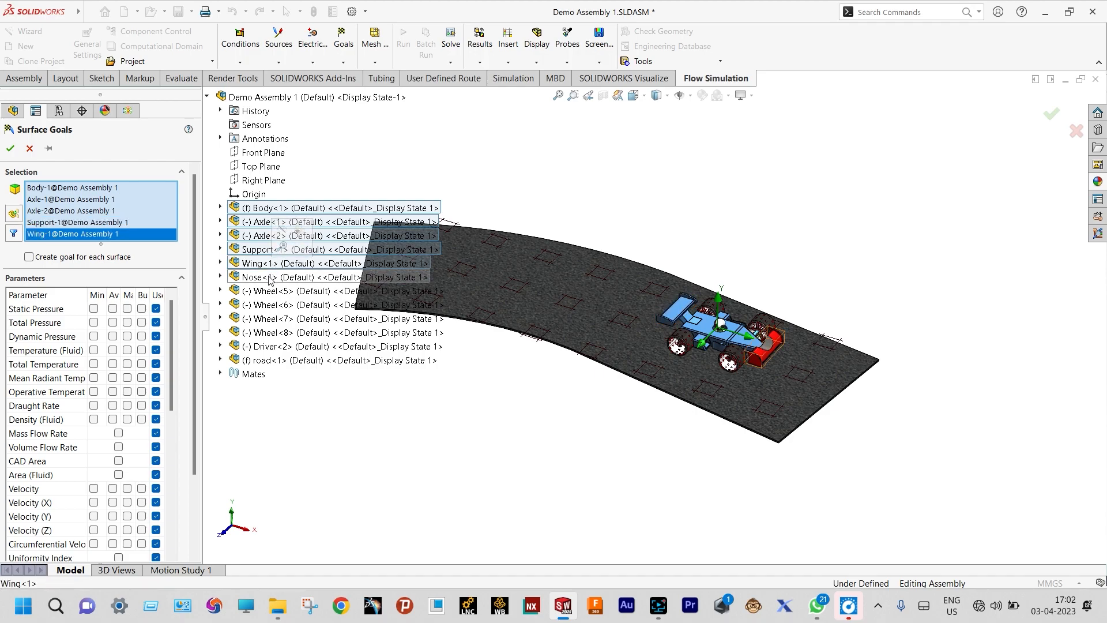
left_click(270, 277)
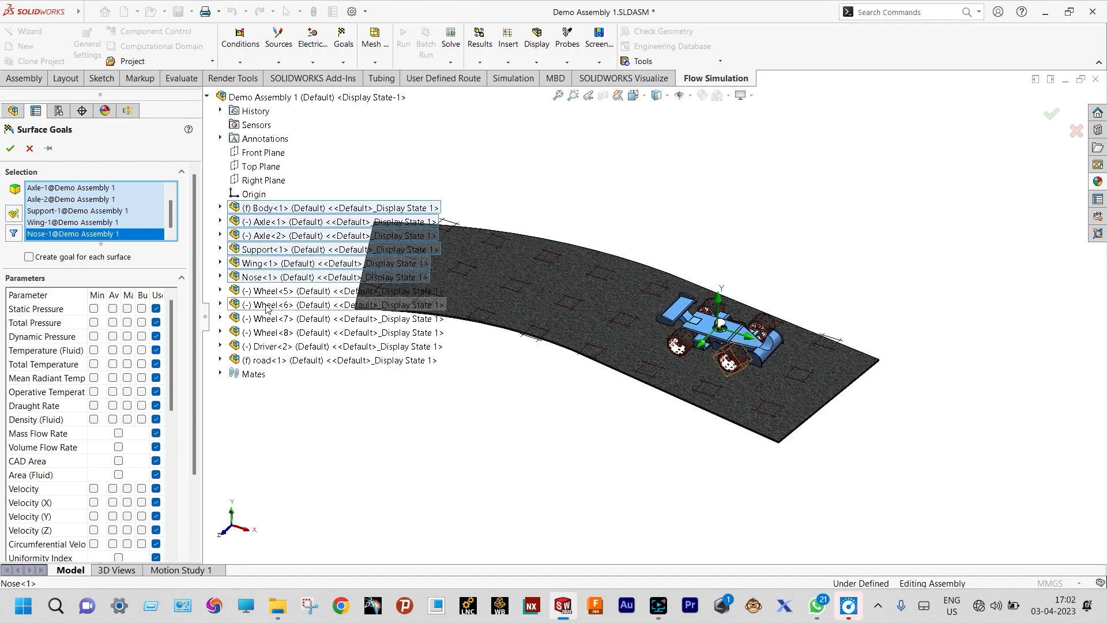
left_click(271, 291)
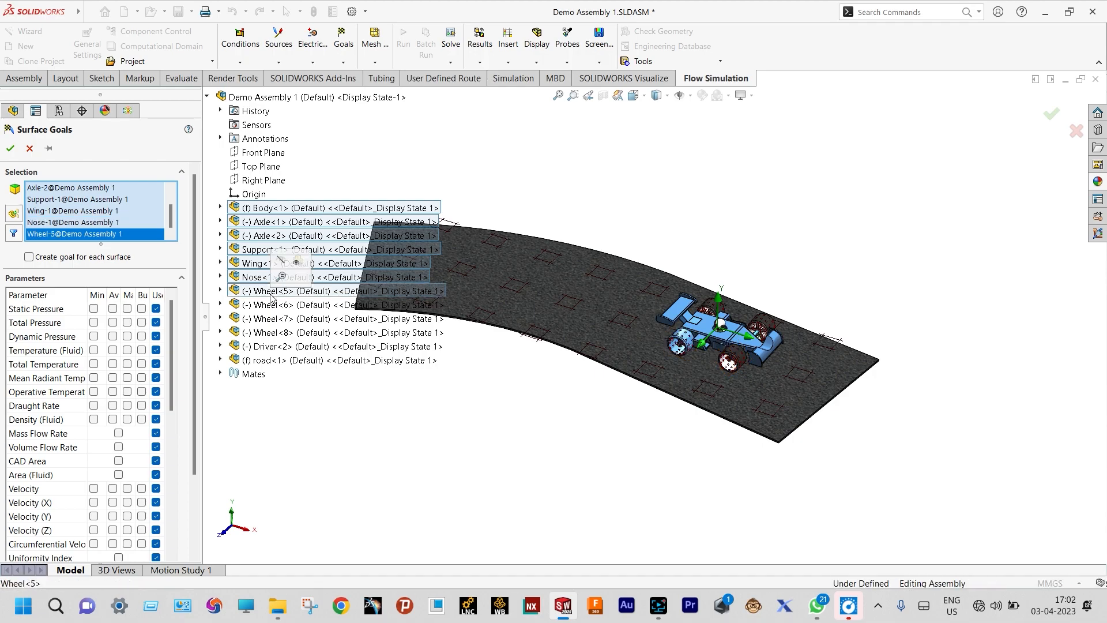
left_click(266, 305)
left_click(267, 319)
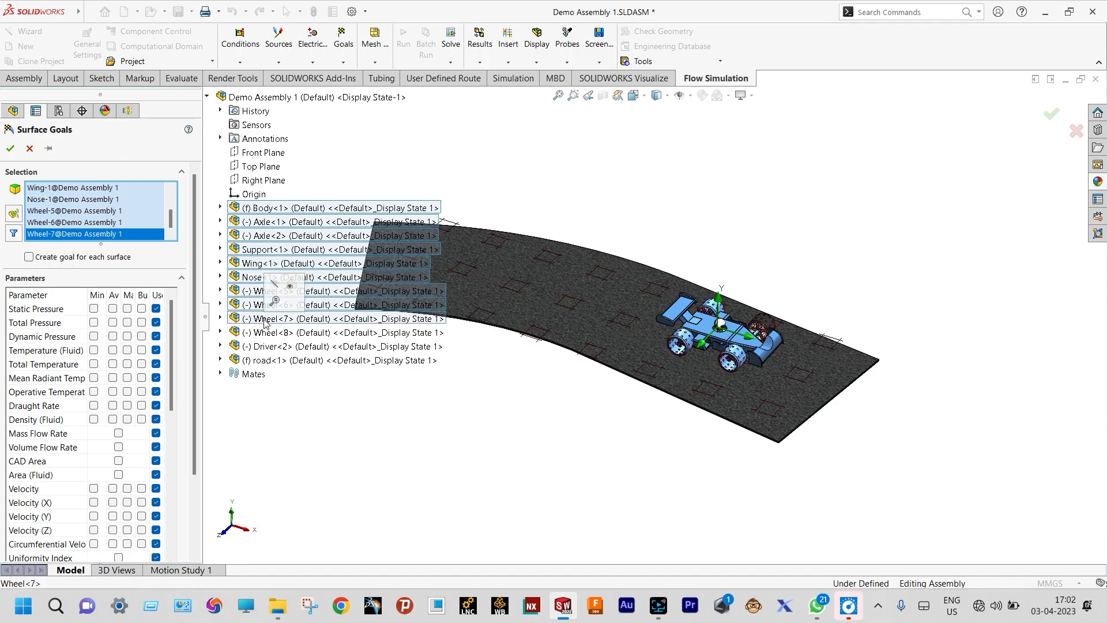
left_click(267, 333)
left_click(274, 347)
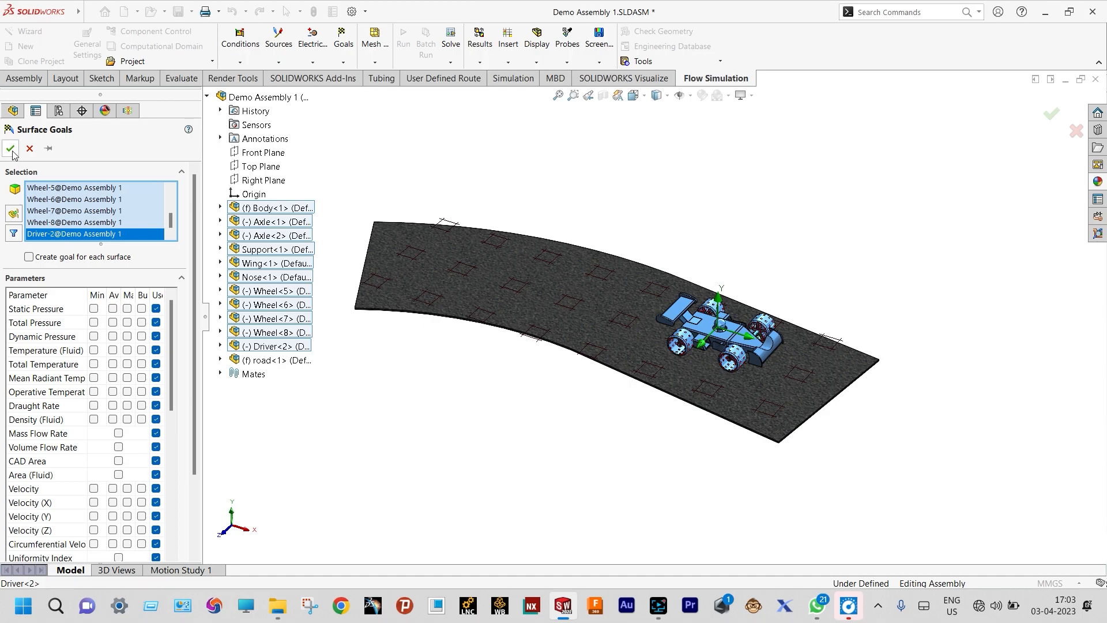
- Enable average Total Pressure and average Velocity for the surface goals and accept them
left_click(112, 323)
left_click(112, 489)
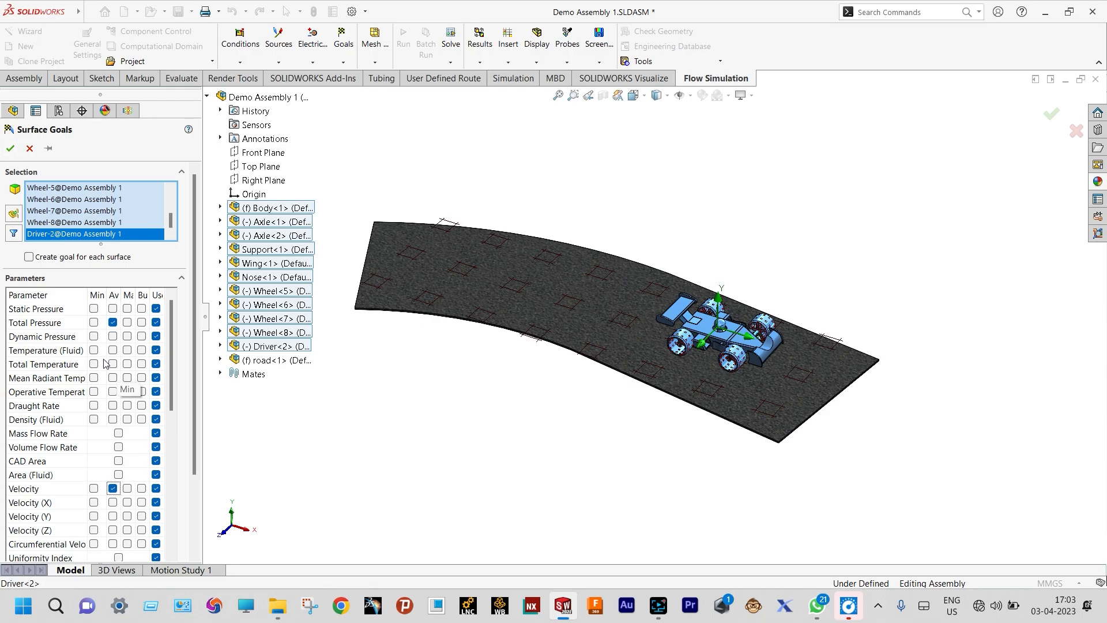
left_click(11, 149)
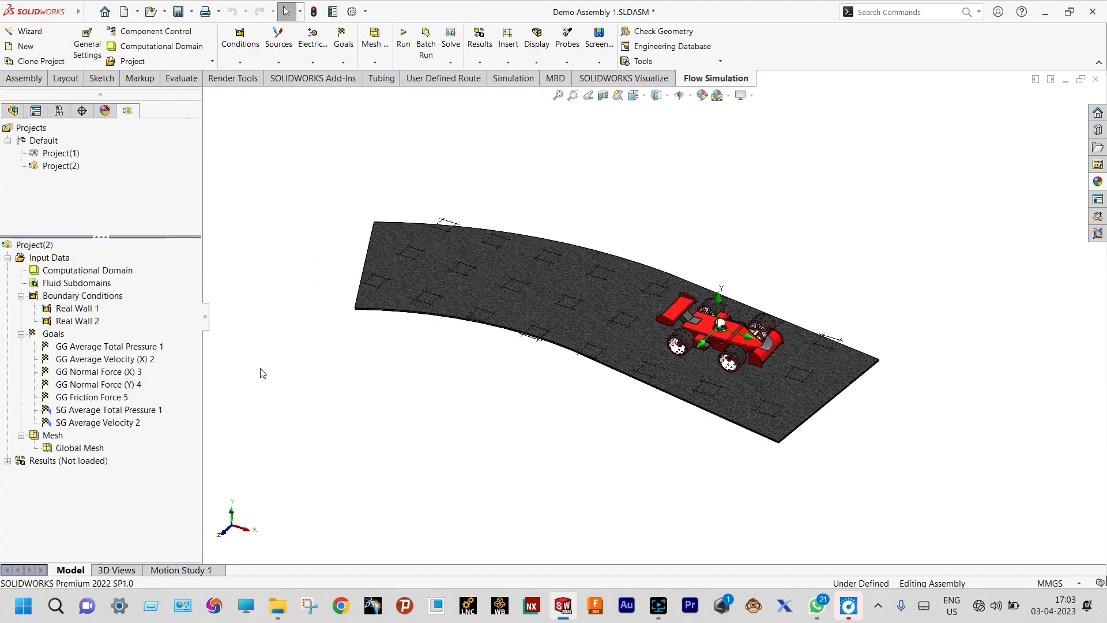
- Edit the global mesh definition and switch its type from Automatic to Manual
left_click(75, 447)
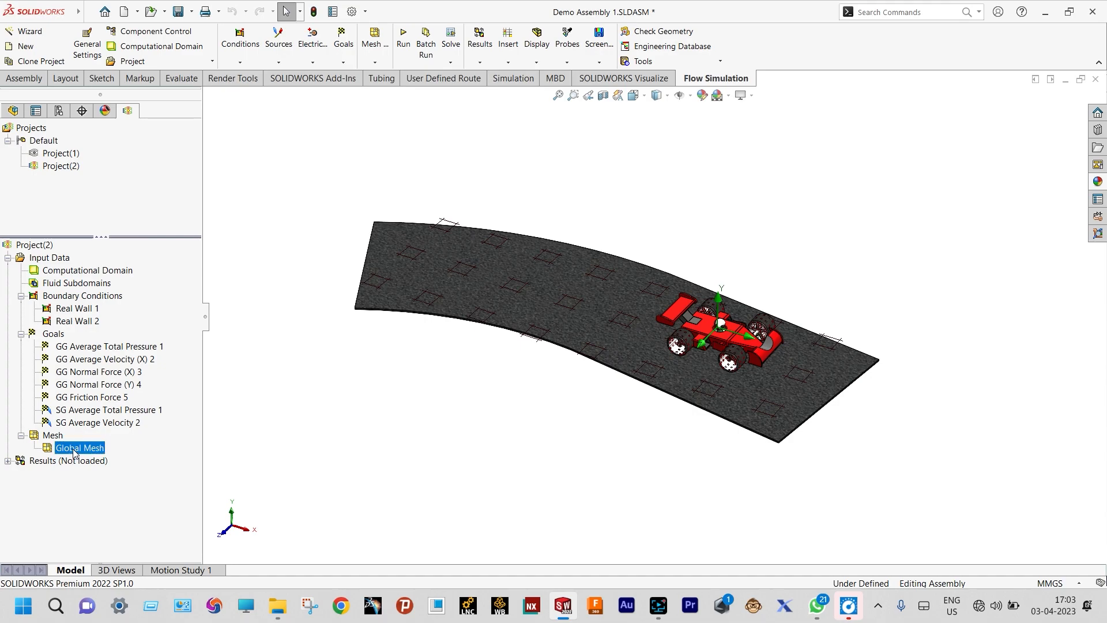
right_click(75, 453)
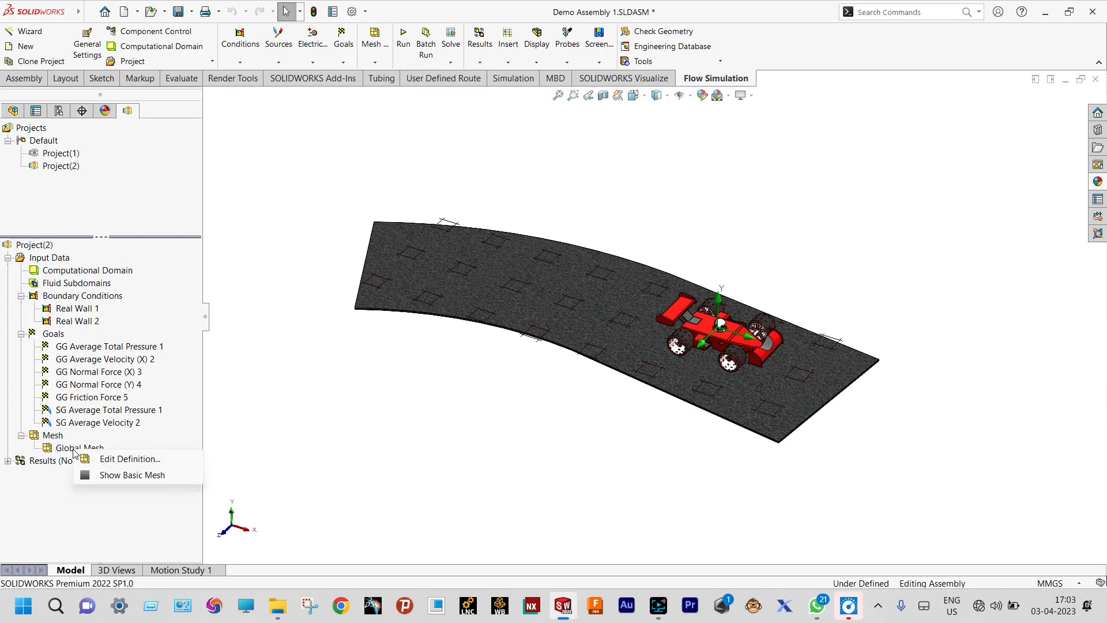
left_click(121, 460)
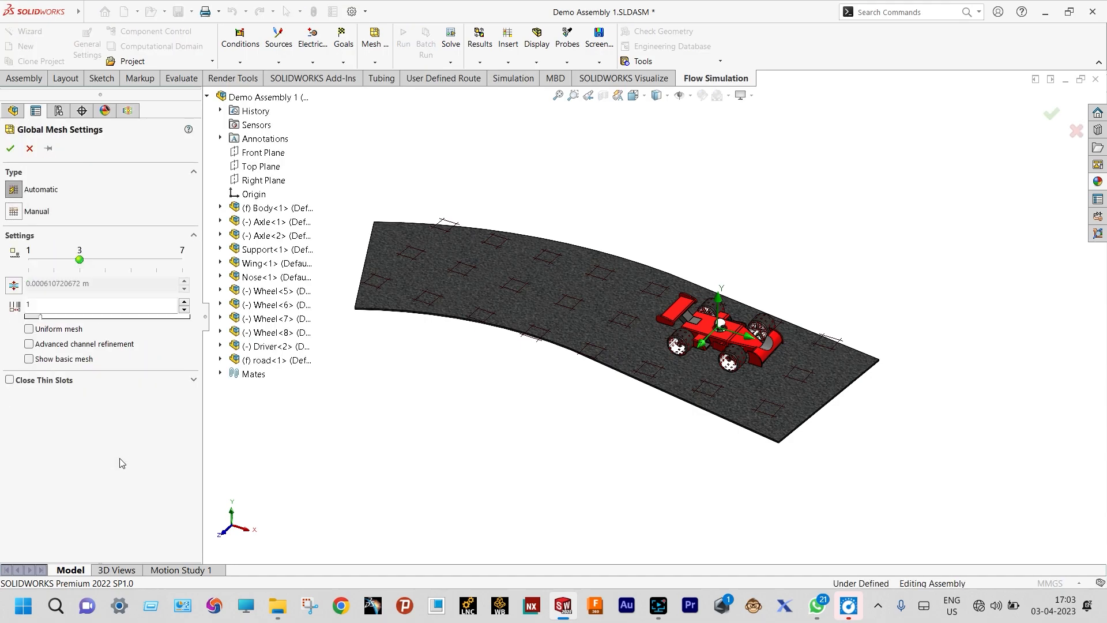
left_click(20, 216)
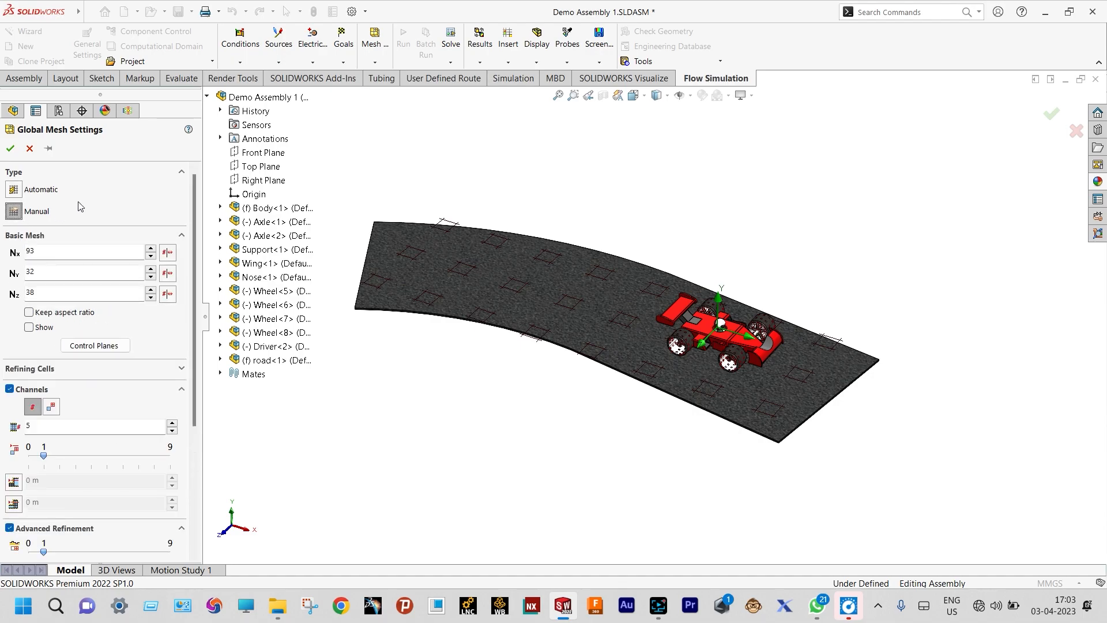
- Turn on the refinement level display at level 3 and accept the global mesh settings
left_click_drag(195, 195, 190, 369)
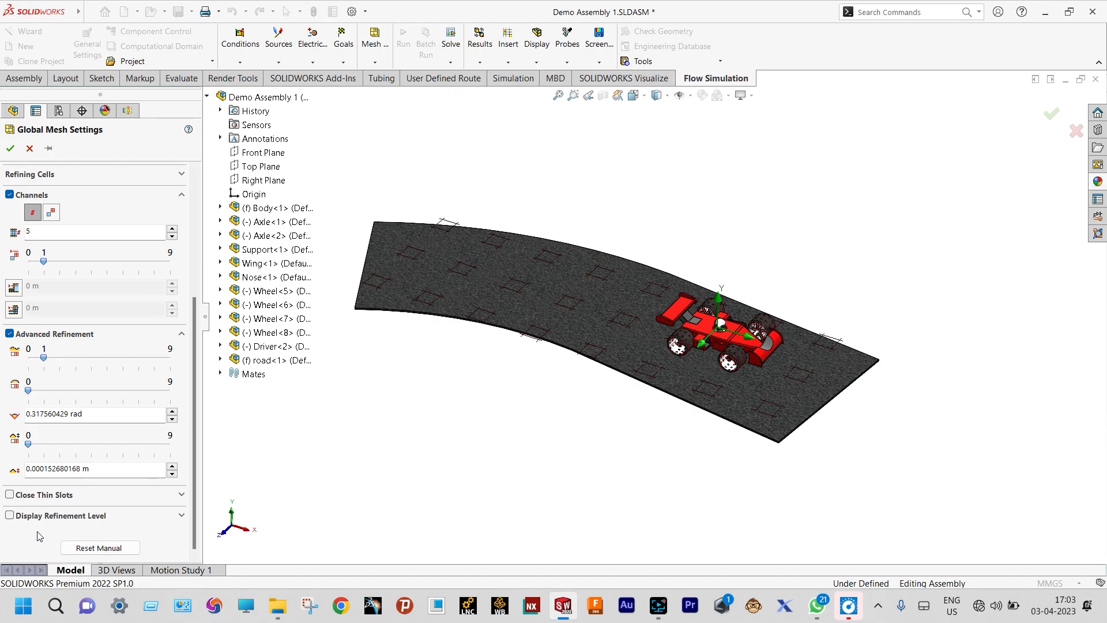
left_click(10, 516)
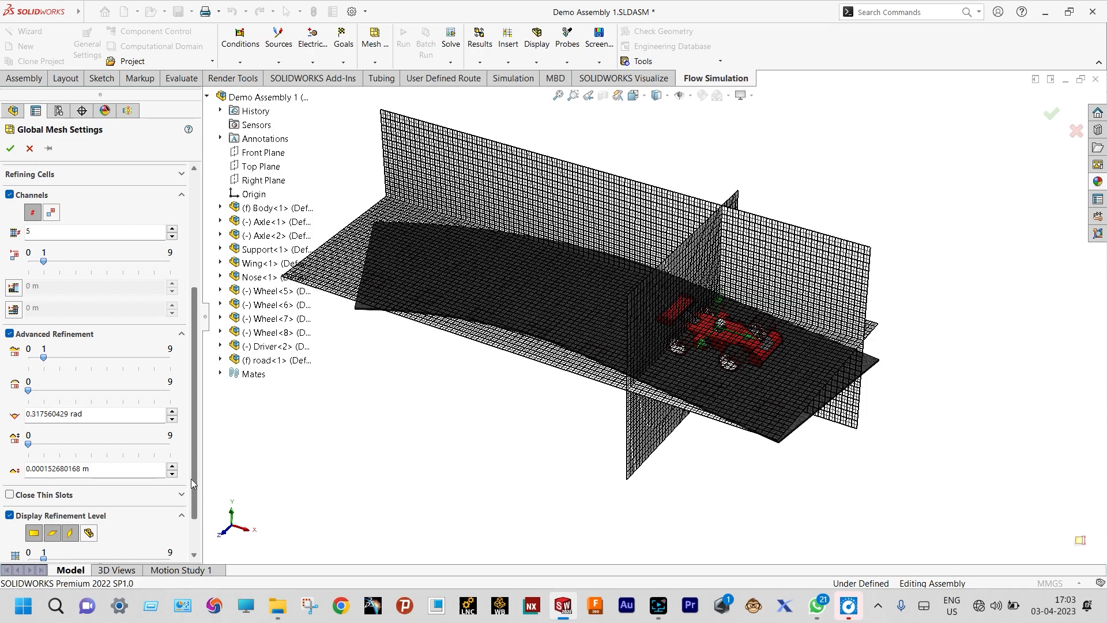
left_click_drag(192, 481, 192, 513)
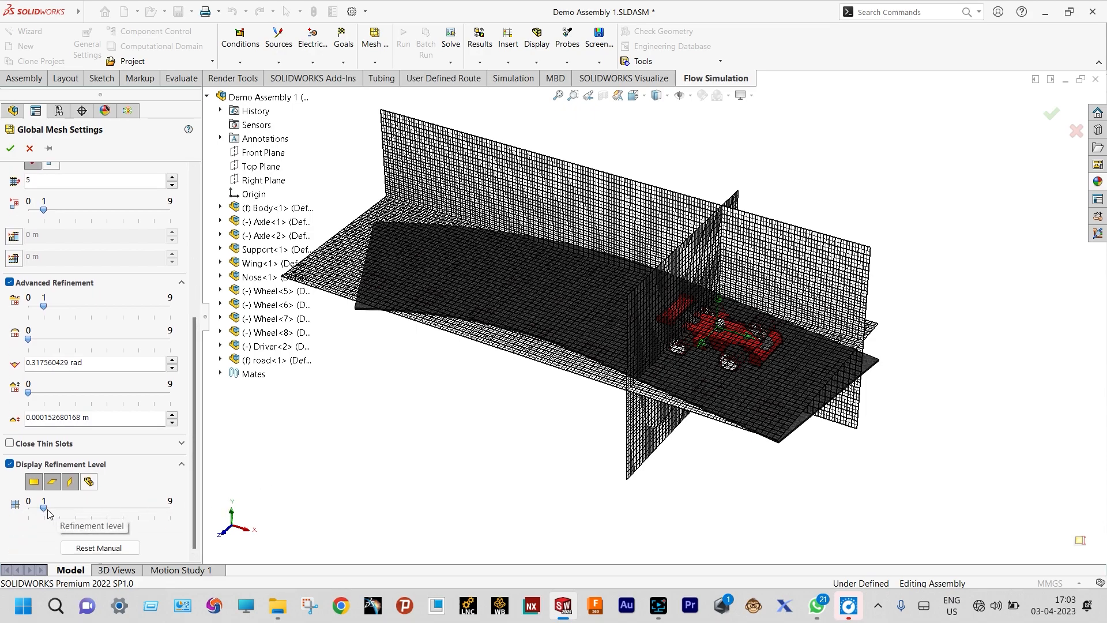
left_click_drag(44, 513, 76, 513)
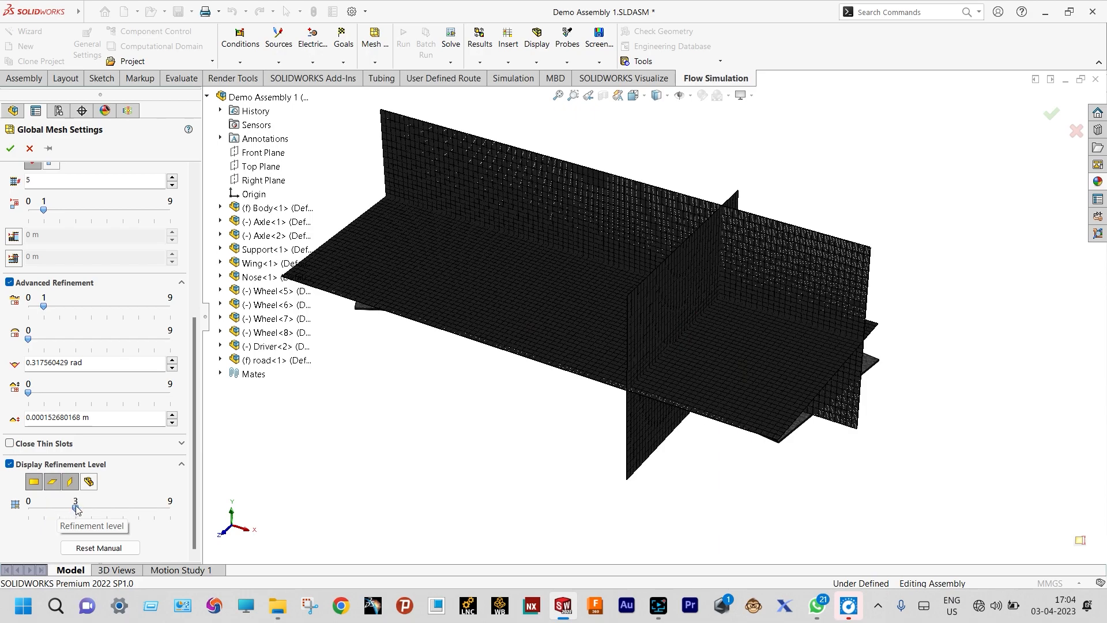
scroll(560, 265, "down", 5)
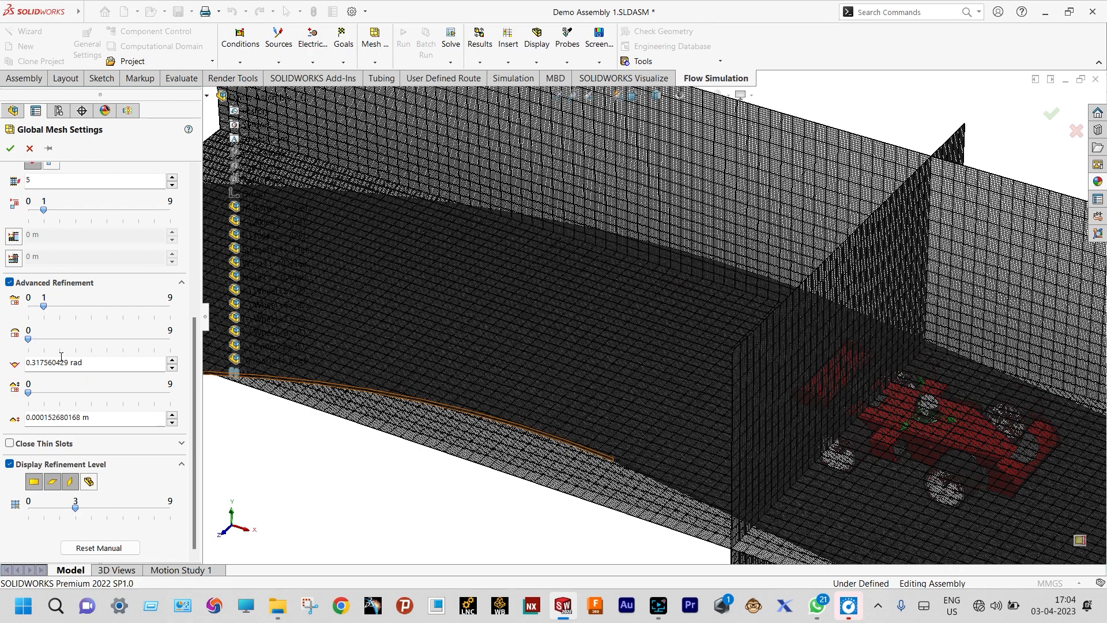
left_click(11, 148)
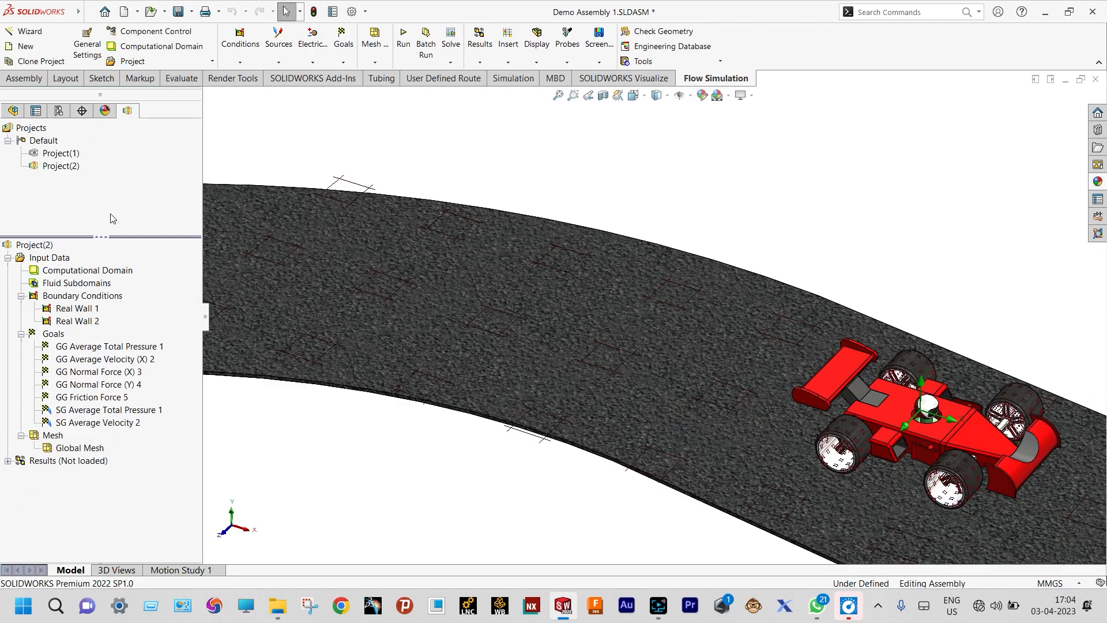
- Run Project(2) as a new calculation on this computer using all cores, with results loaded when finished
scroll(338, 385, "up", 2)
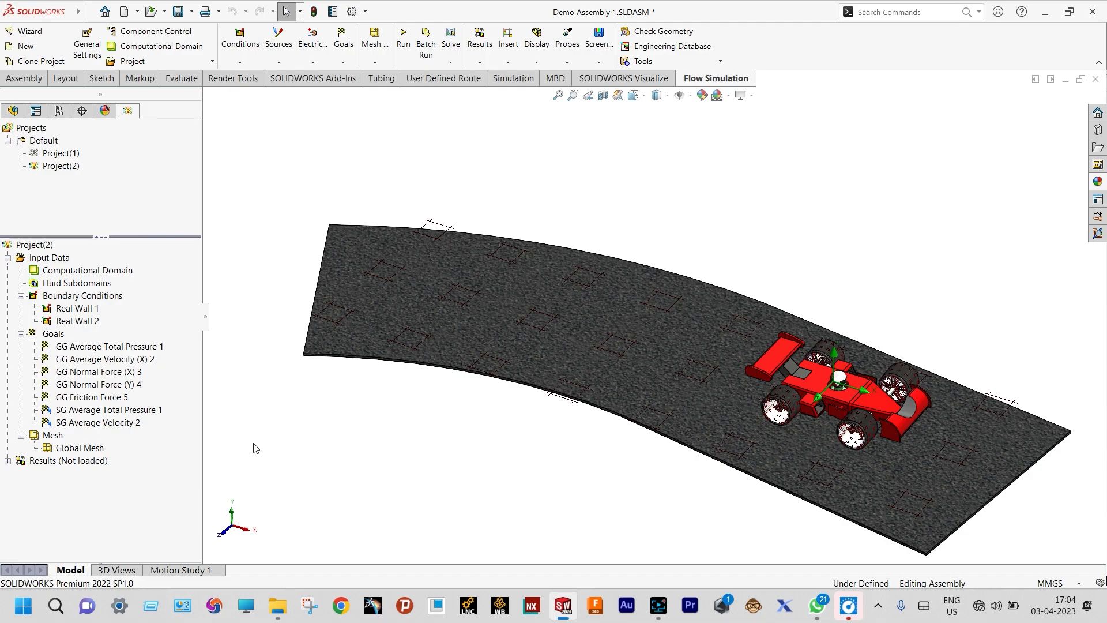
left_click(404, 44)
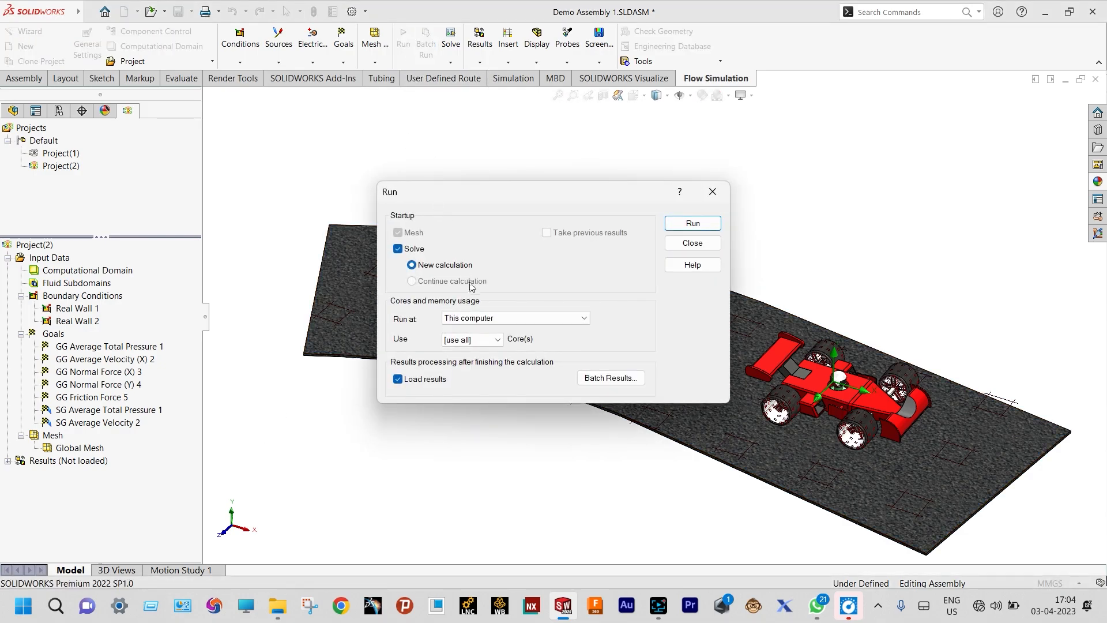
left_click(671, 227)
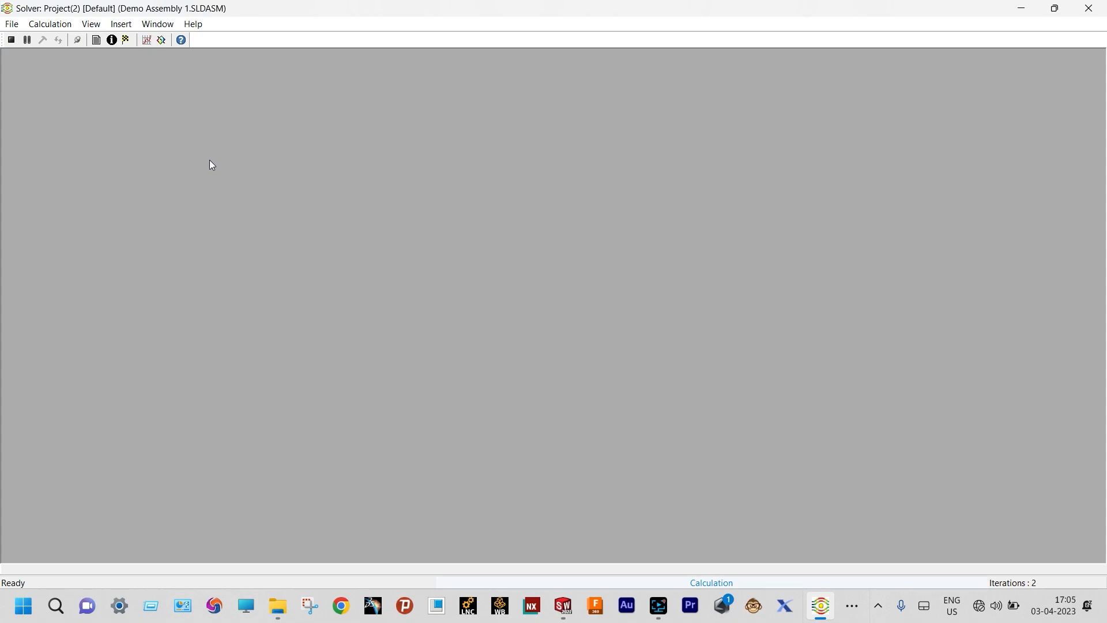
- Insert a Front Plane contour preview of Velocity at 2000x2000 image size in the solver and view its far end
left_click(163, 41)
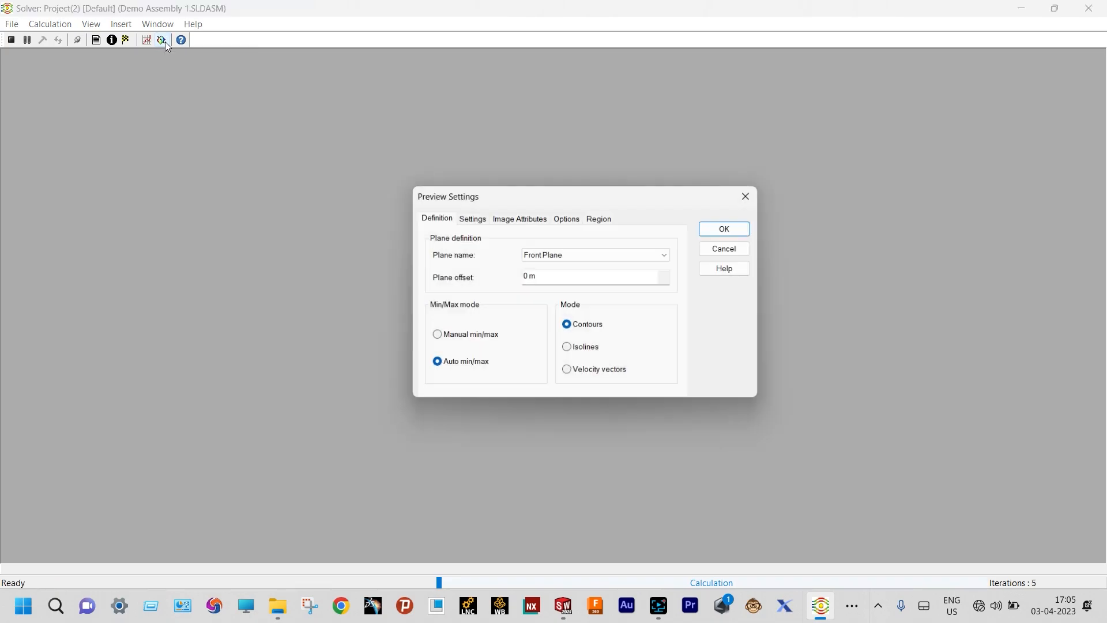
left_click(468, 217)
left_click(519, 254)
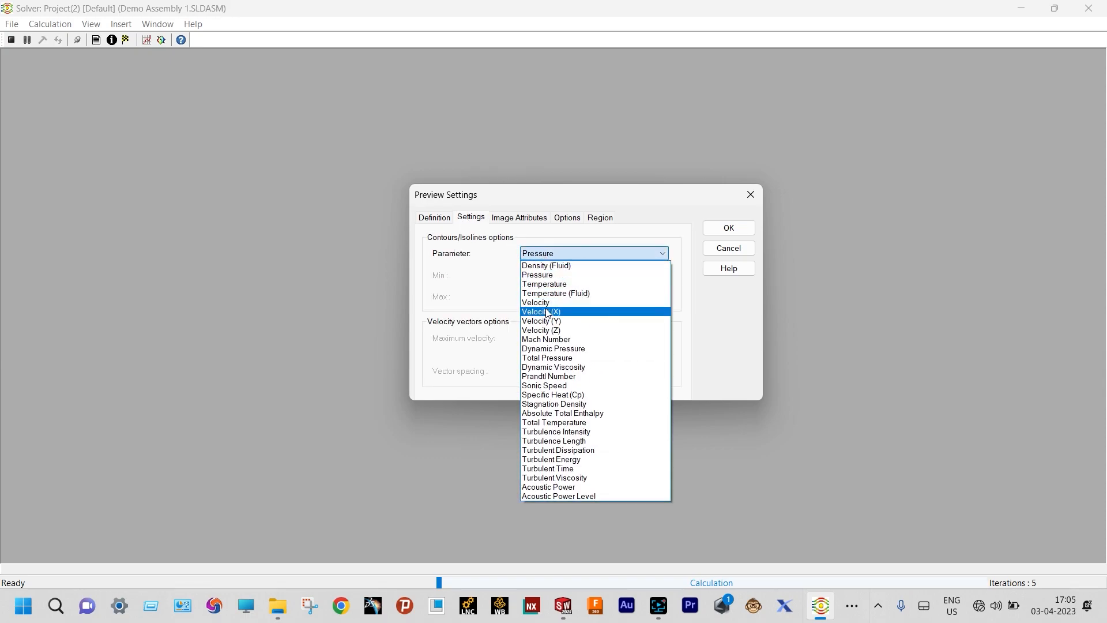
left_click(548, 304)
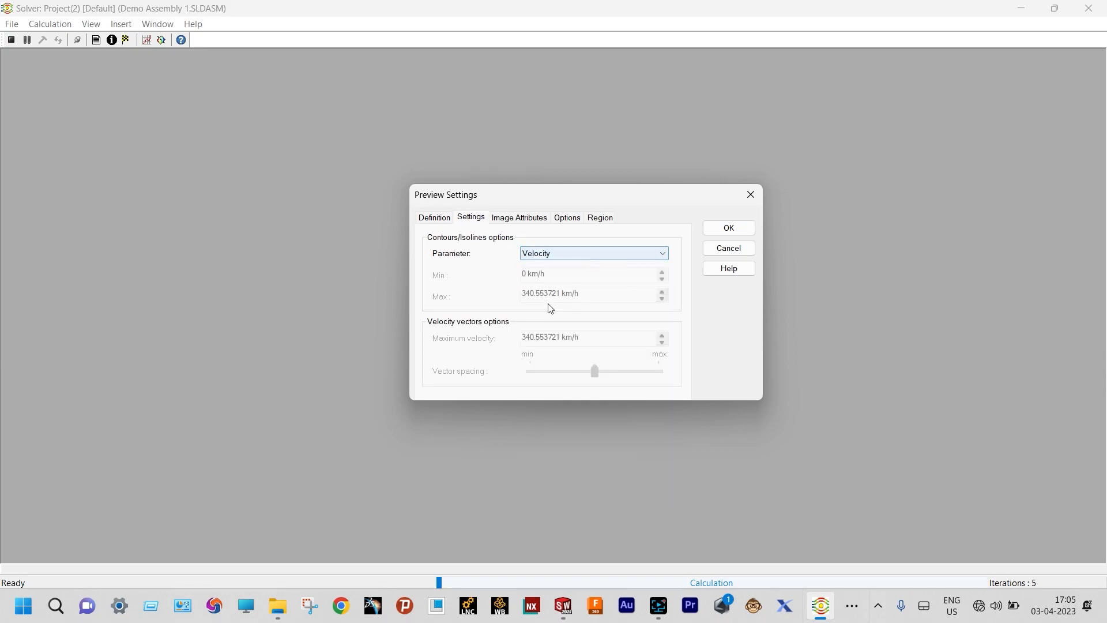
left_click(518, 219)
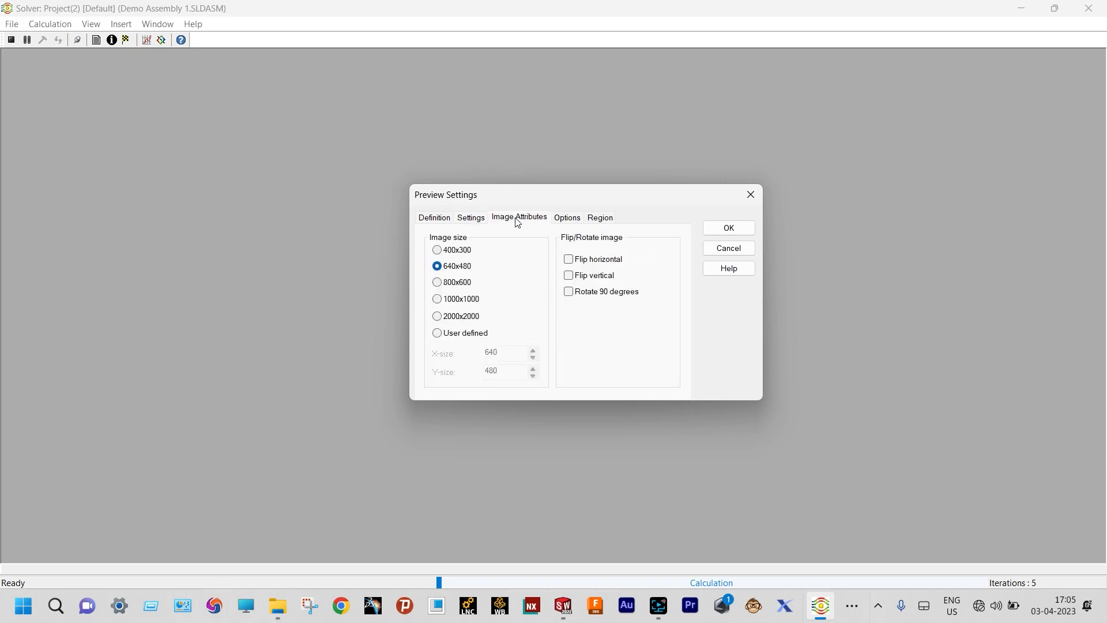
left_click(438, 317)
left_click(729, 228)
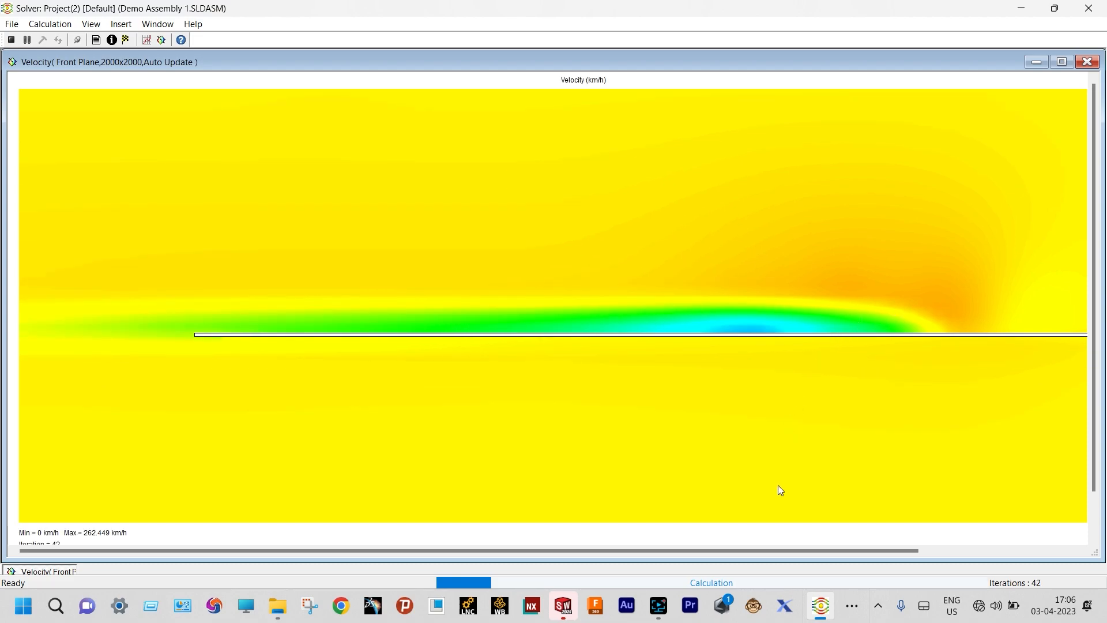
left_click_drag(773, 551, 853, 566)
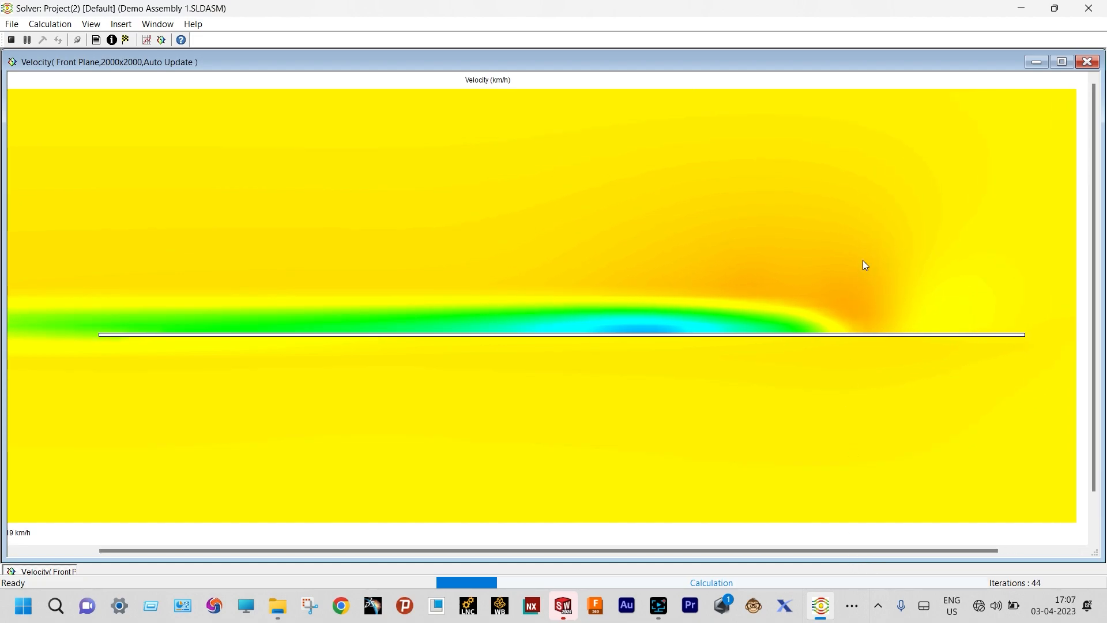
- Insert a Front Plane contour preview of Pressure in the solver, view it and close it
left_click(162, 41)
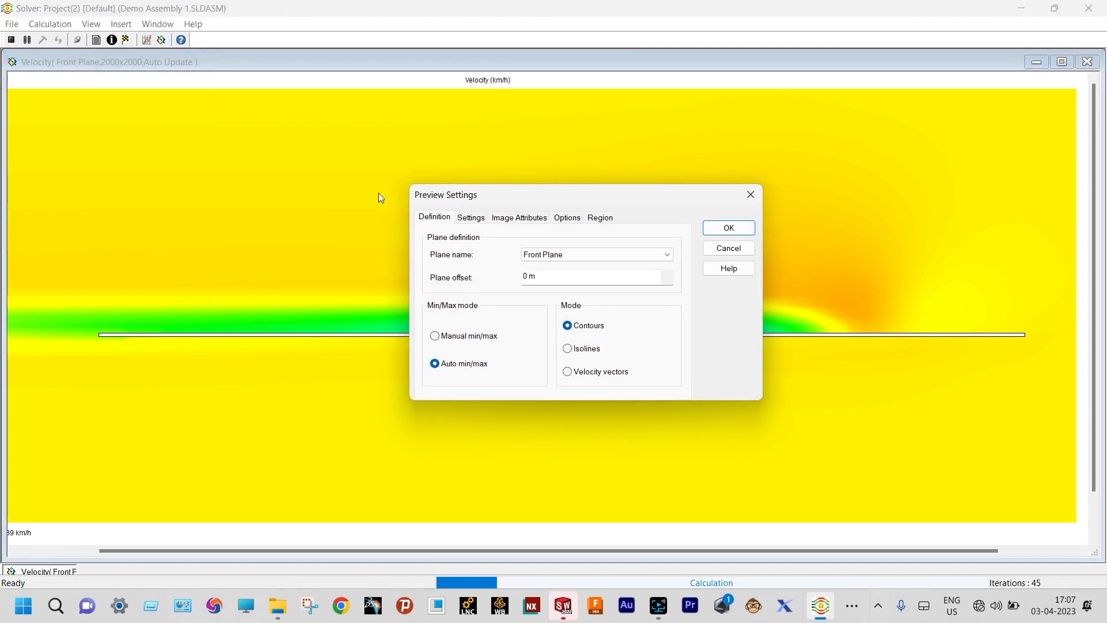
left_click(471, 218)
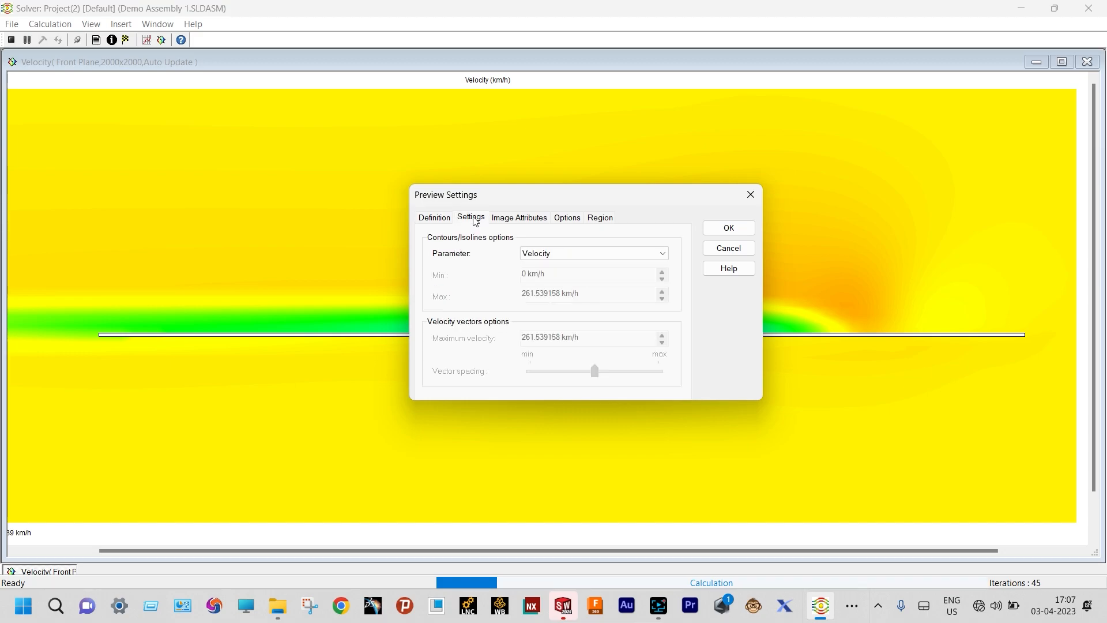
left_click(537, 254)
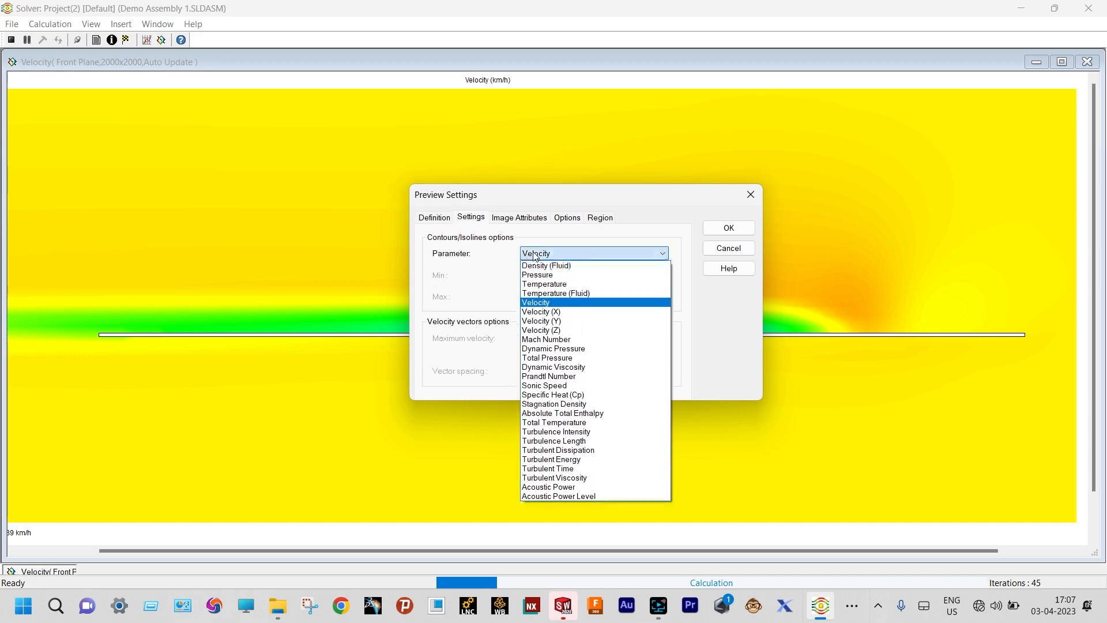
left_click(566, 276)
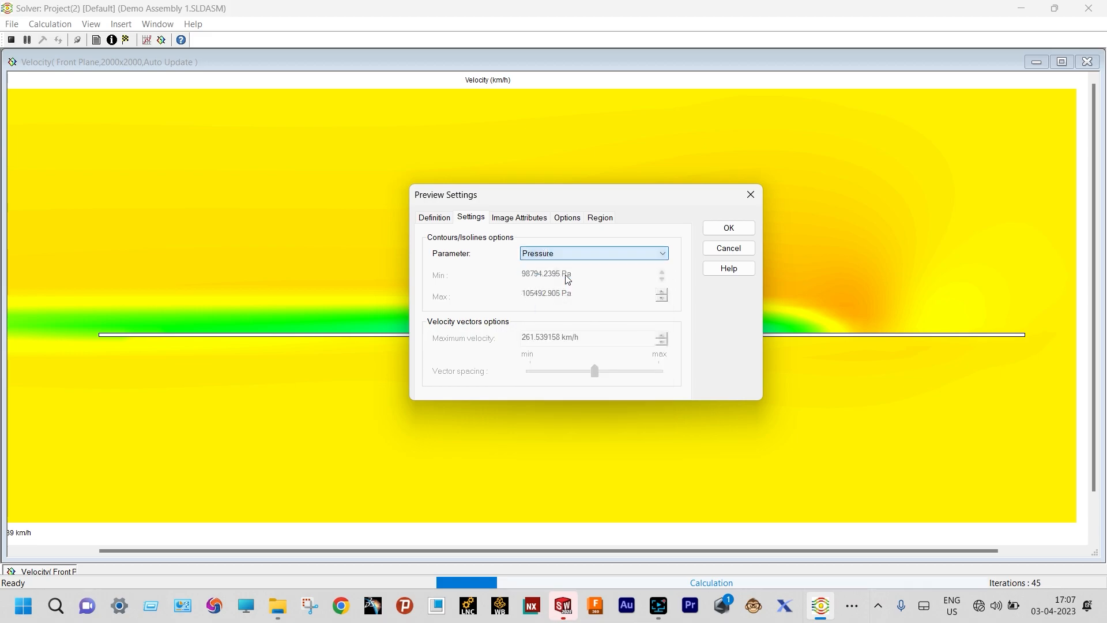
left_click(728, 228)
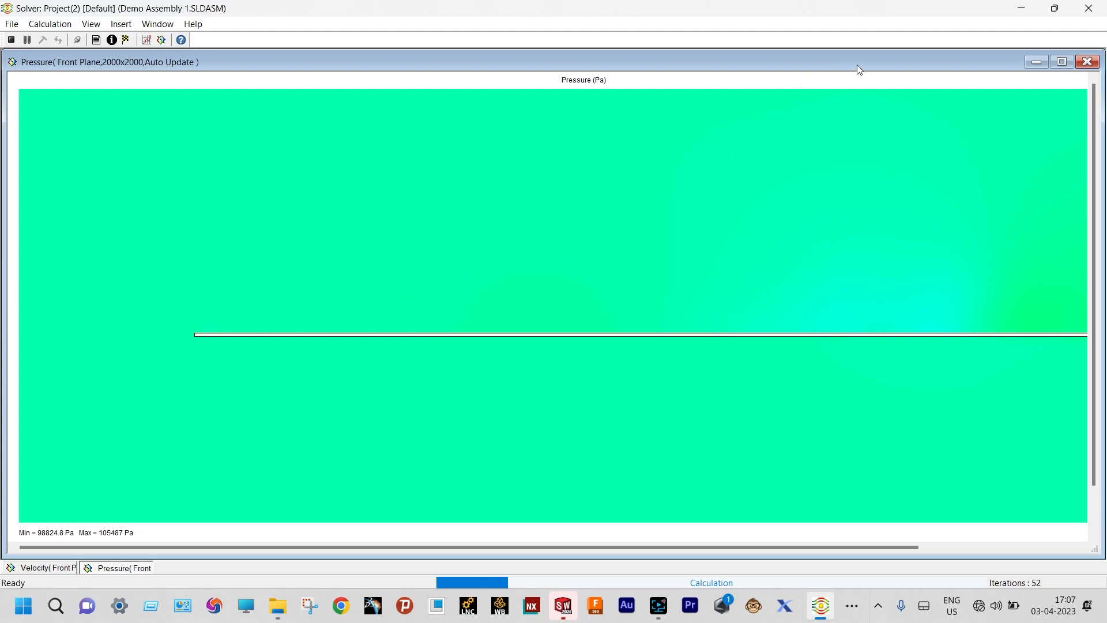
left_click(1087, 62)
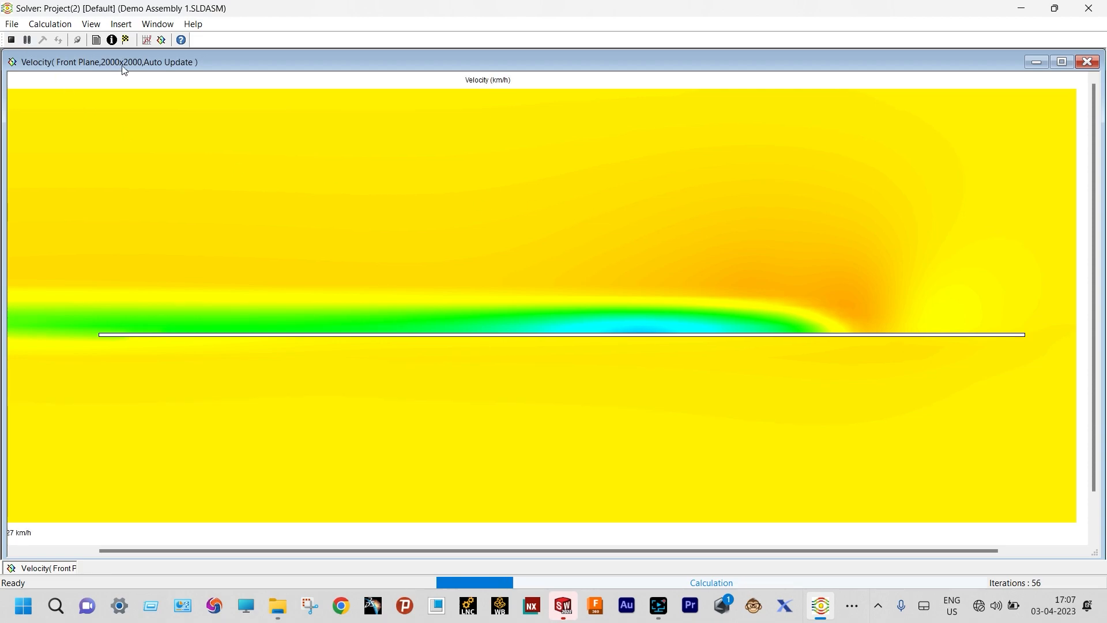
- Insert a Right Plane contour preview of Pressure at 640x480 image size, view it and close it
left_click(162, 40)
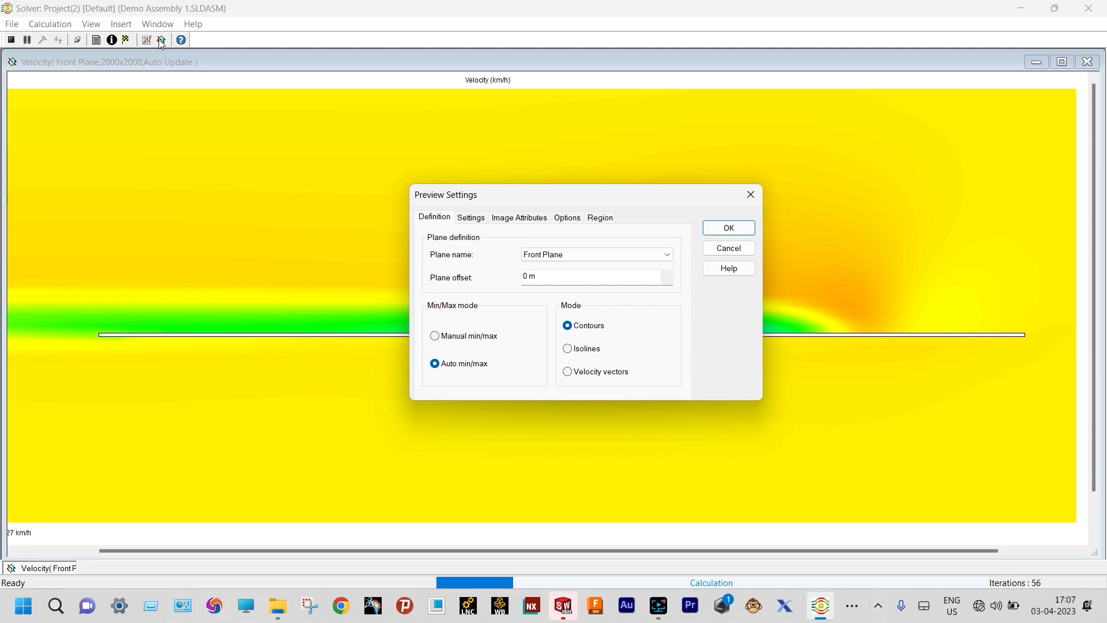
left_click(557, 256)
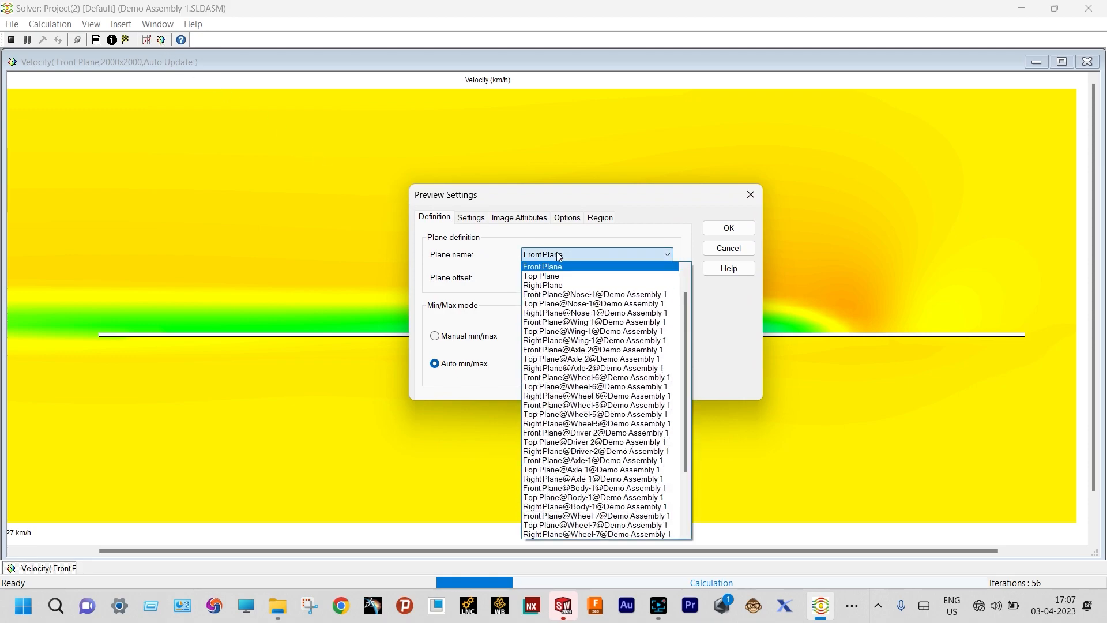
left_click(553, 285)
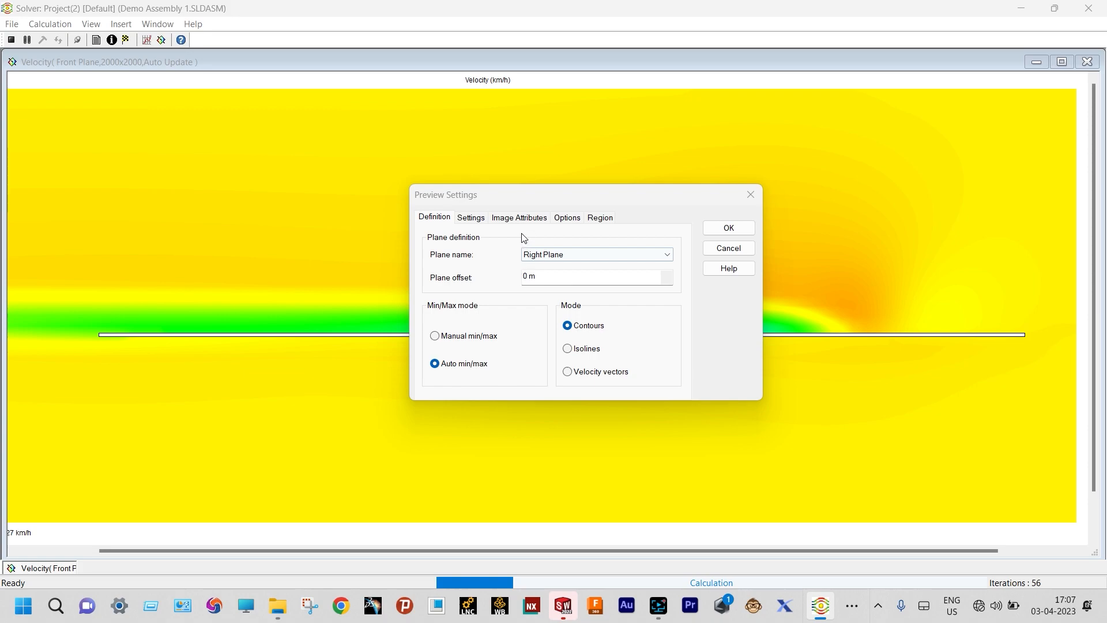
left_click(520, 218)
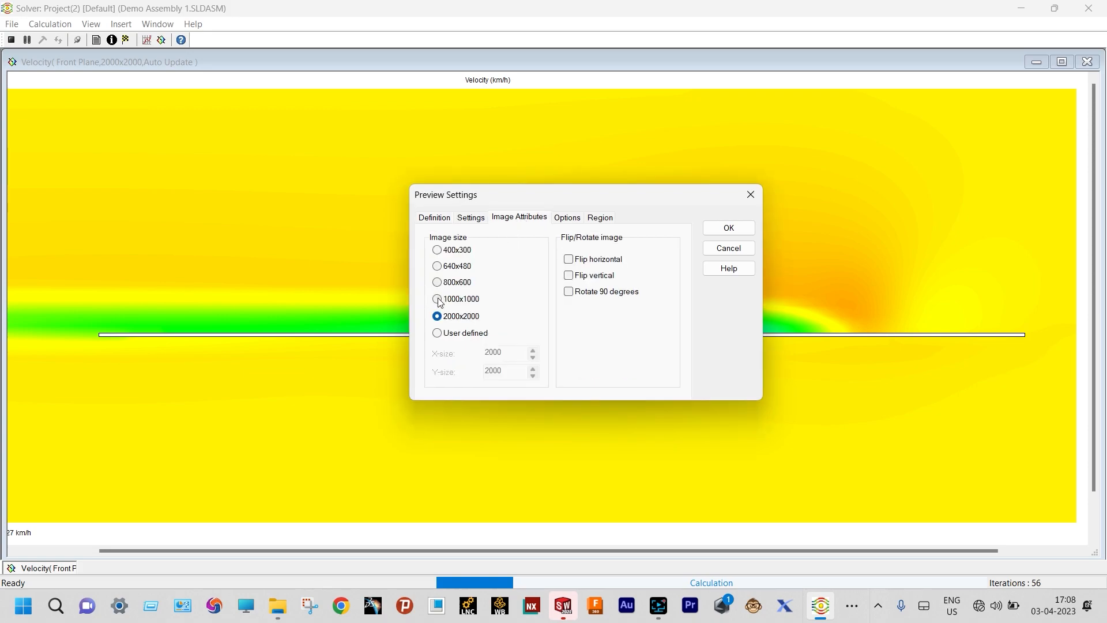
left_click(438, 267)
left_click(725, 228)
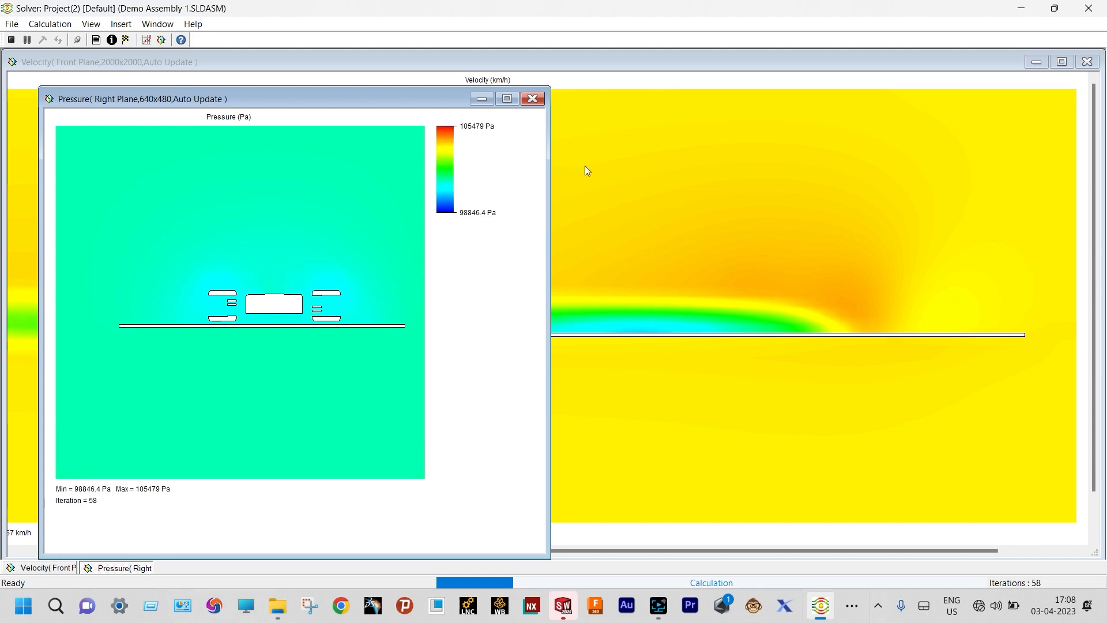
left_click_drag(378, 99, 328, 81)
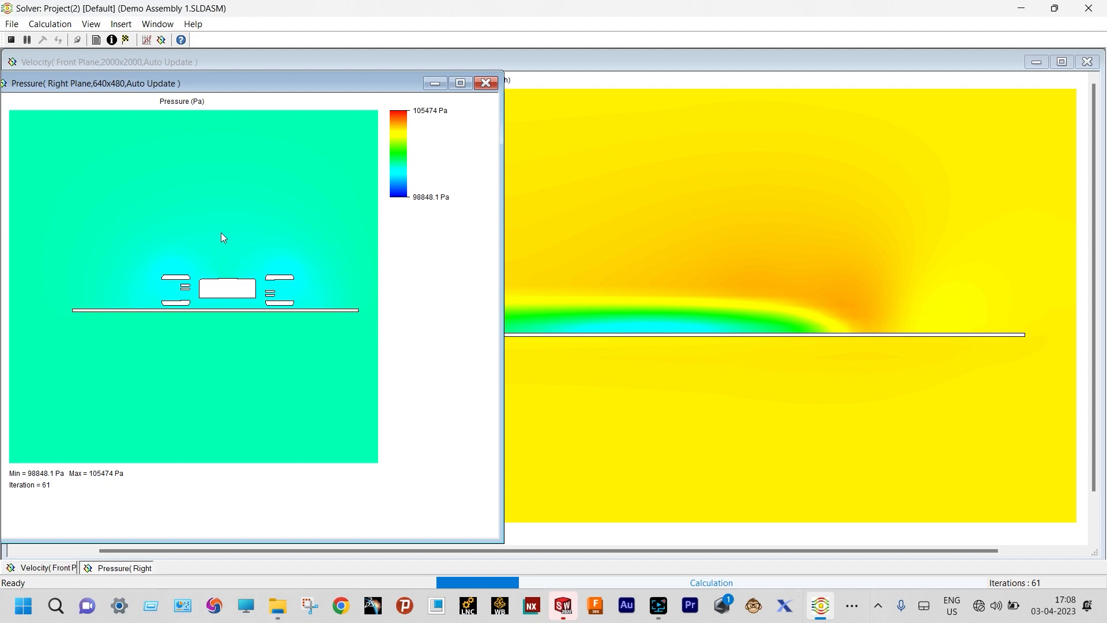
left_click(485, 83)
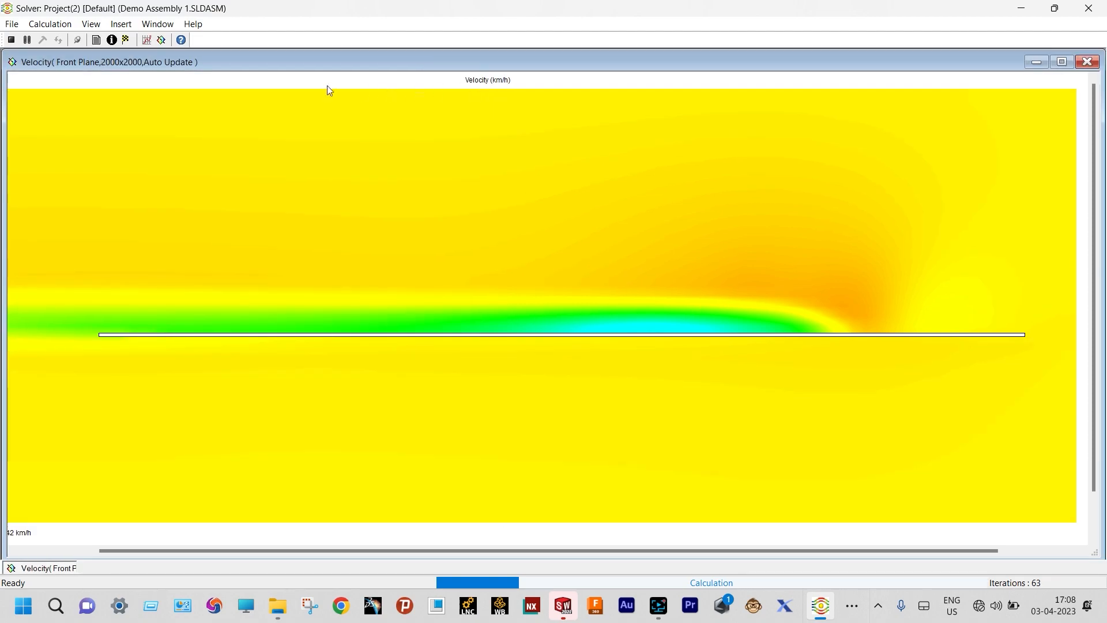
- Insert a Right Plane contour preview of Velocity at 640x480 image size
left_click(163, 41)
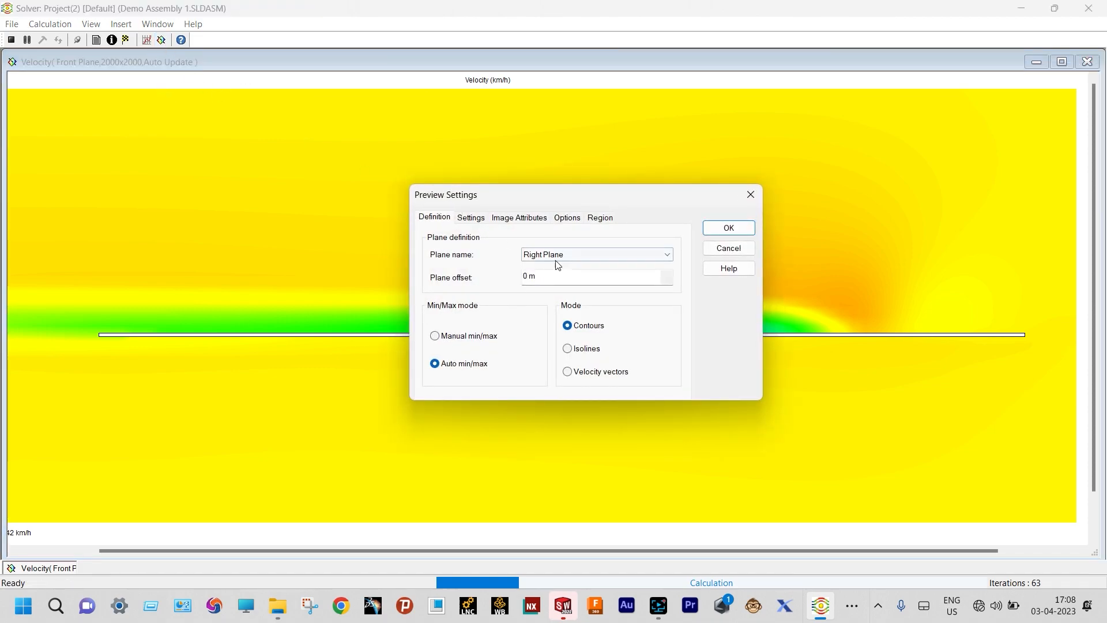
left_click(482, 224)
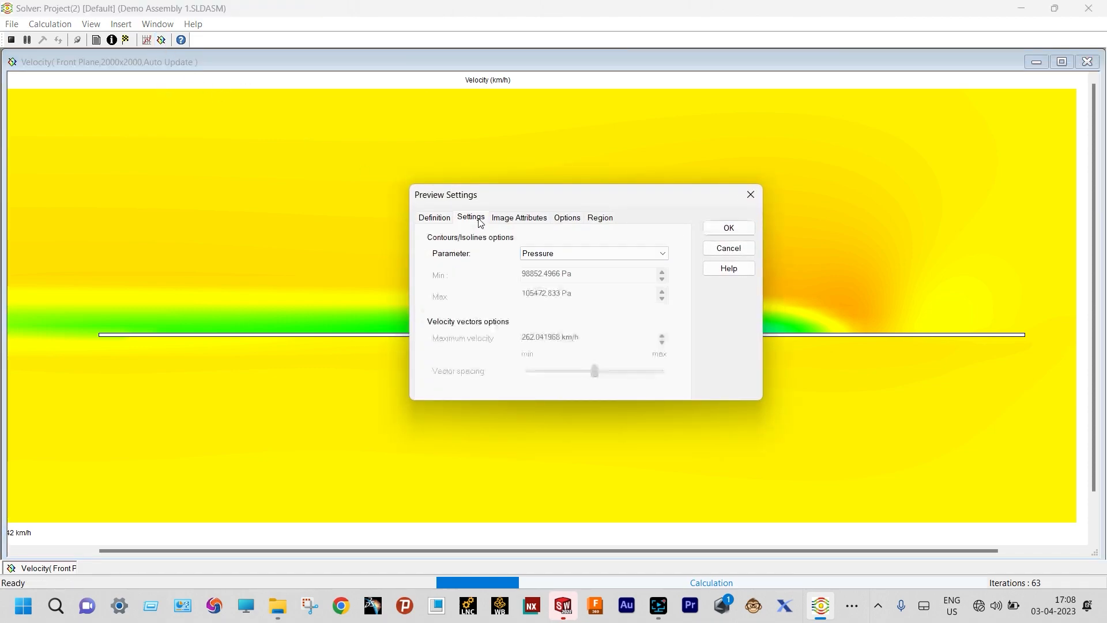
left_click(545, 254)
left_click(542, 302)
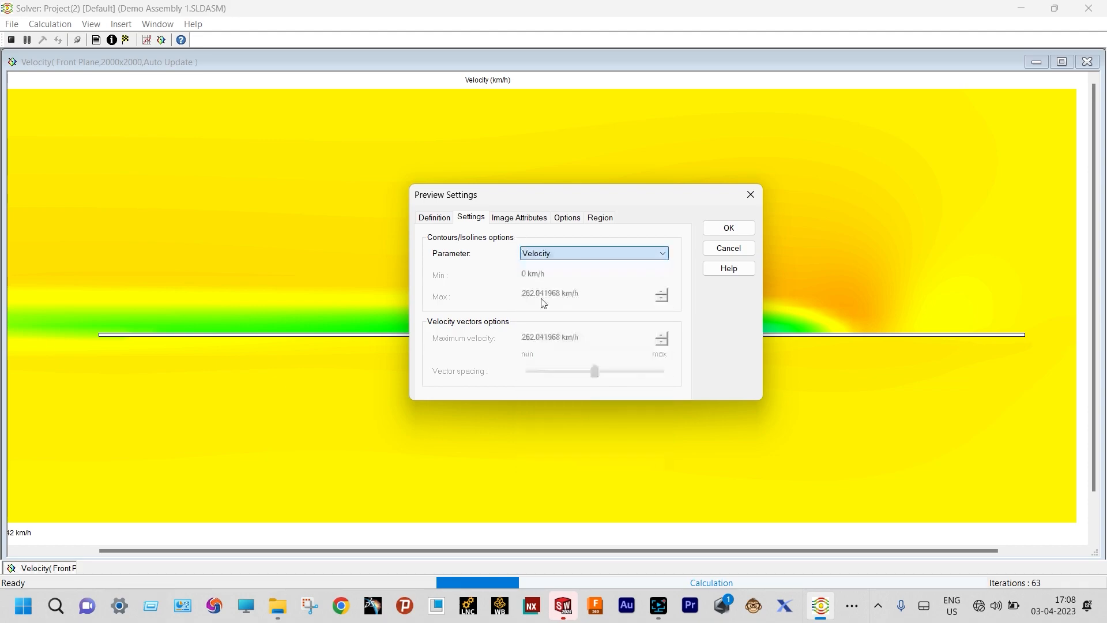
left_click(522, 219)
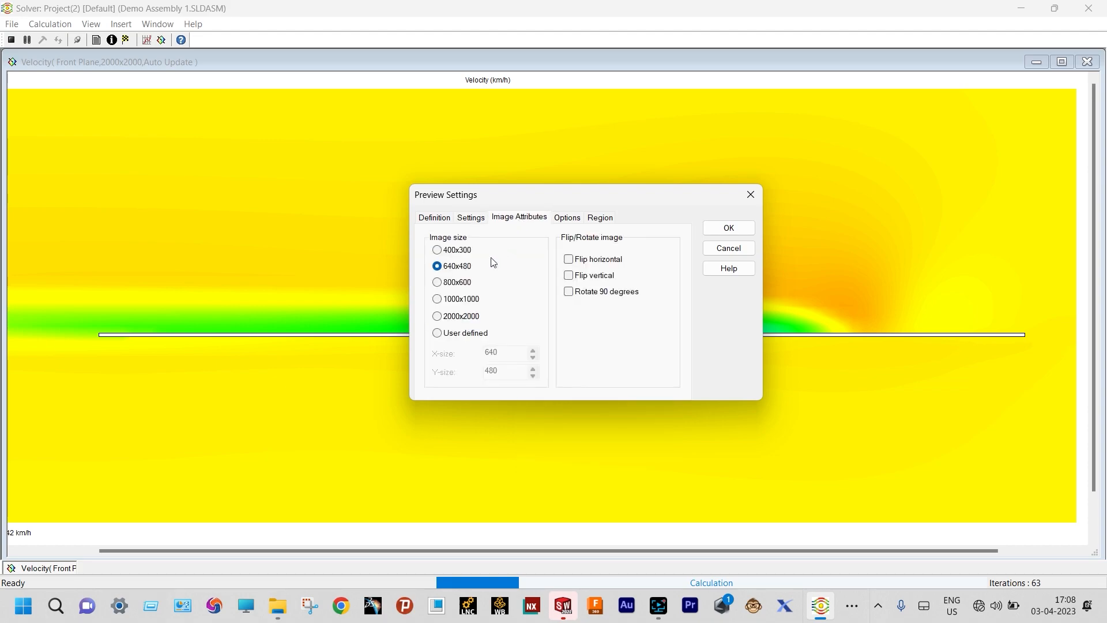
left_click(729, 229)
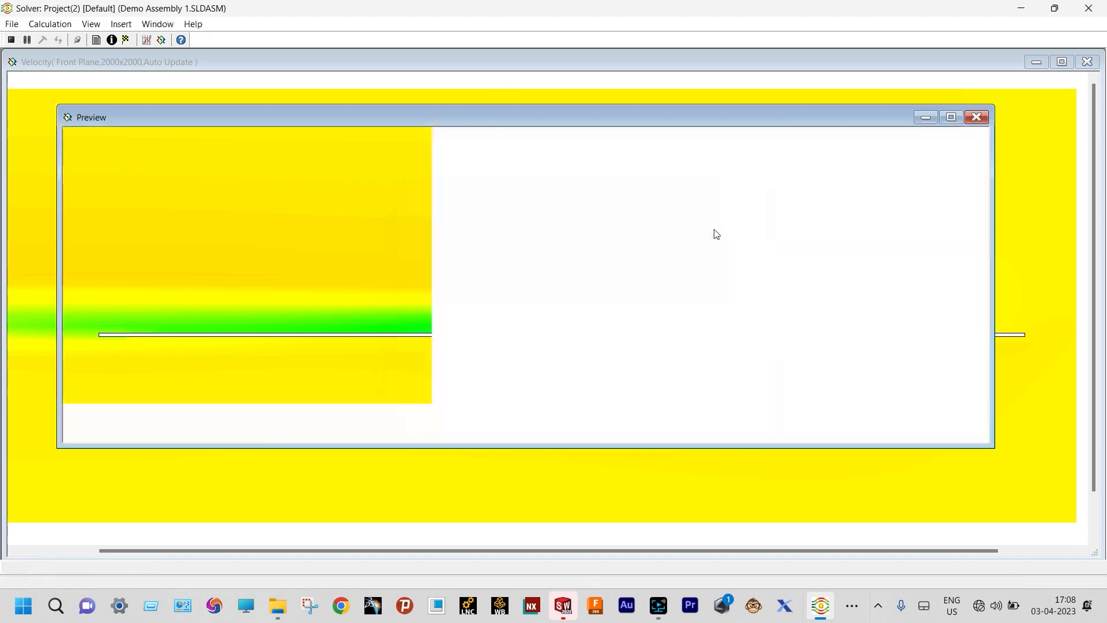
- Arrange the Front Plane and Right Plane velocity previews side by side, and close the Right Plane preview
left_click_drag(292, 114, 257, 82)
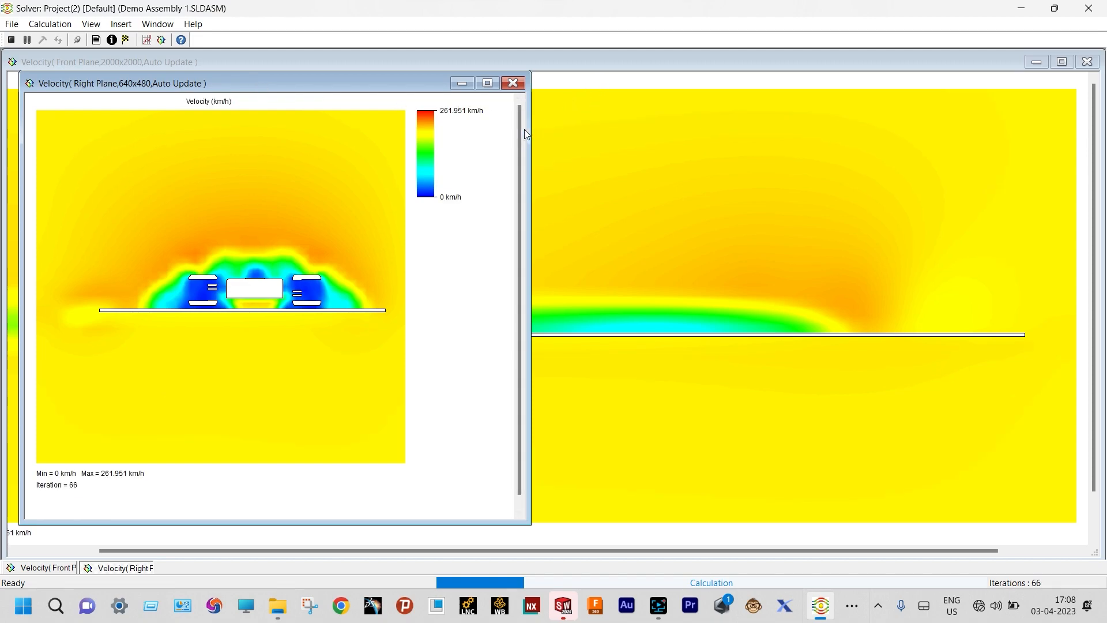
left_click_drag(360, 81, 904, 133)
left_click_drag(614, 58, 381, 53)
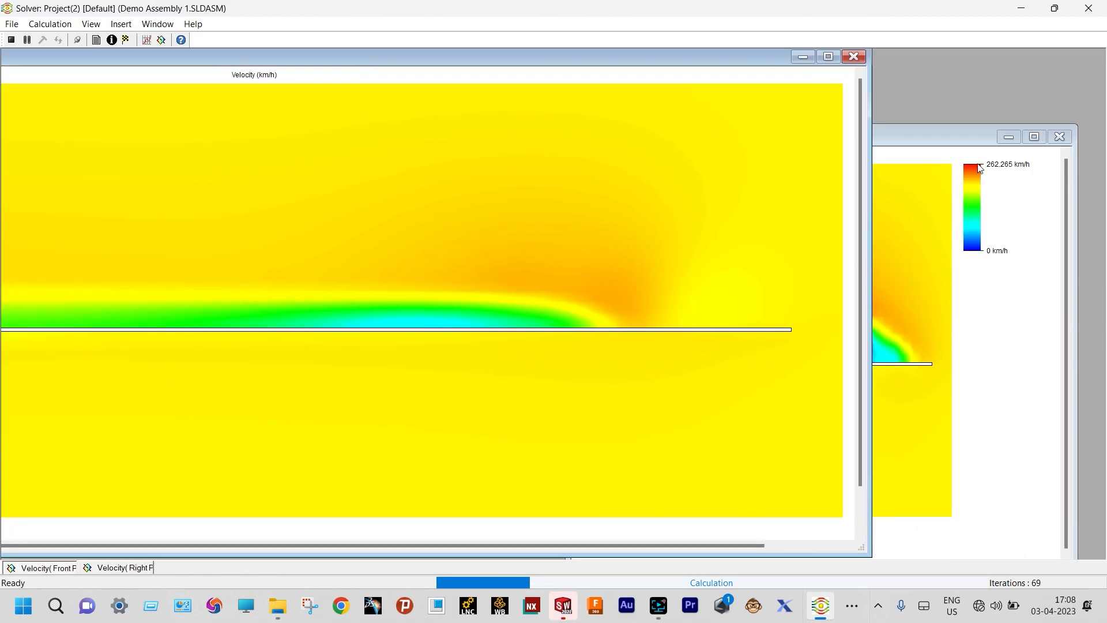
left_click(956, 144)
left_click_drag(792, 141, 808, 106)
left_click(1032, 104)
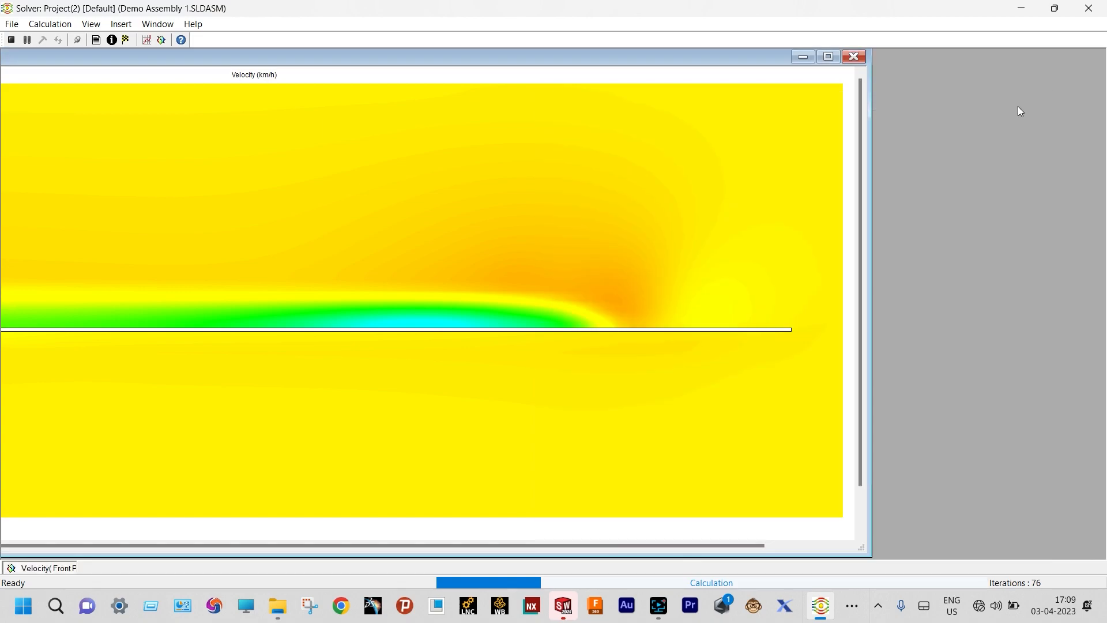
- Insert a Right Plane contour preview of Velocity at 800x600 and place it beside the Front Plane preview
left_click(164, 39)
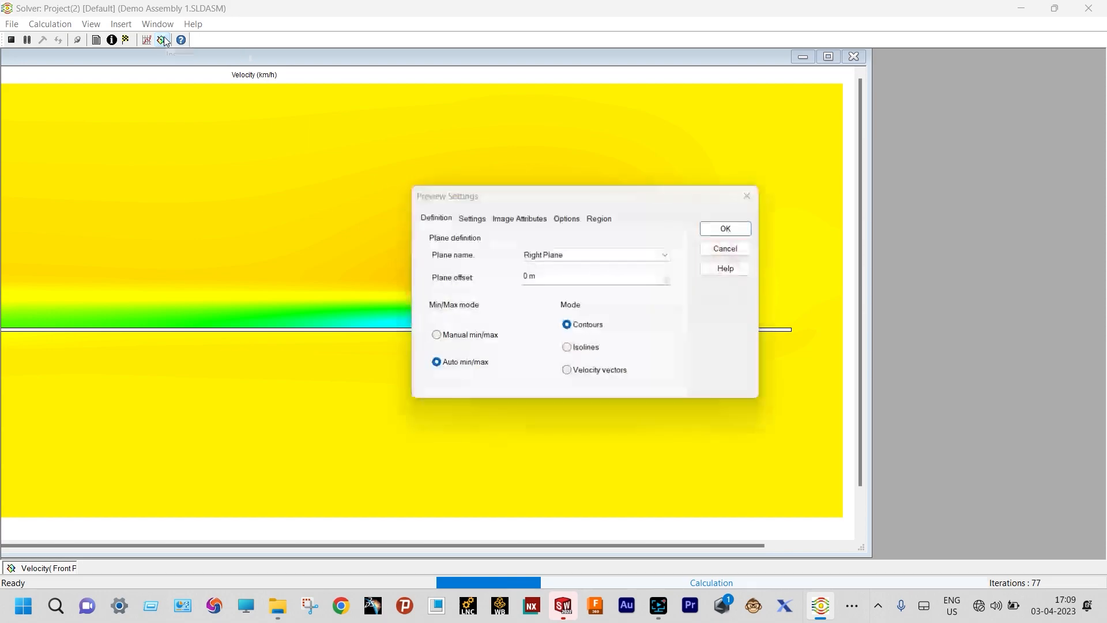
left_click(471, 218)
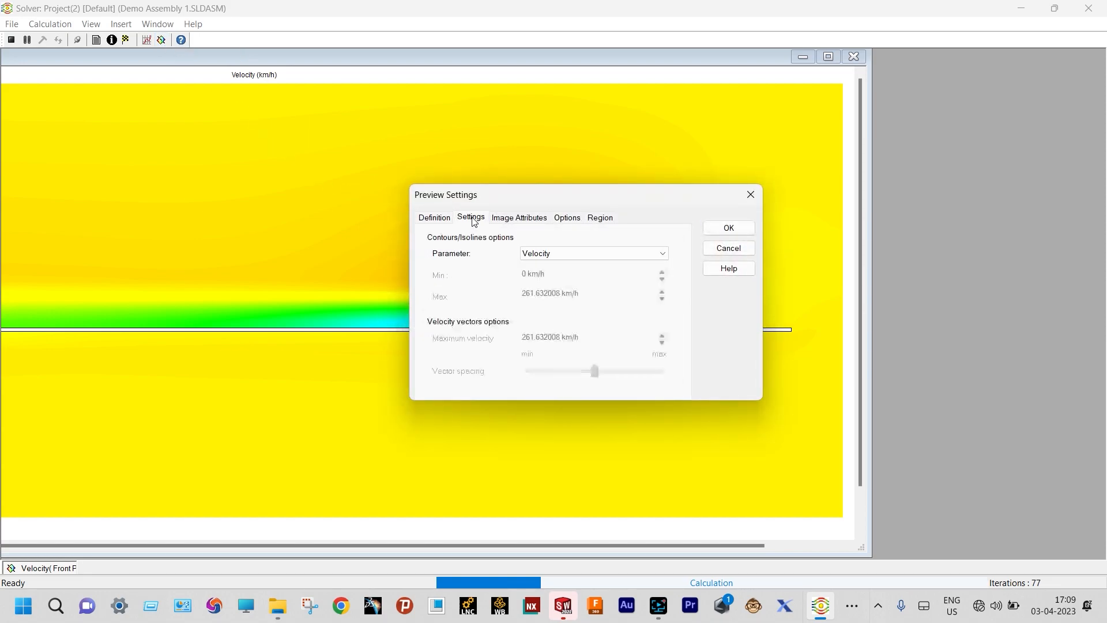
left_click(516, 219)
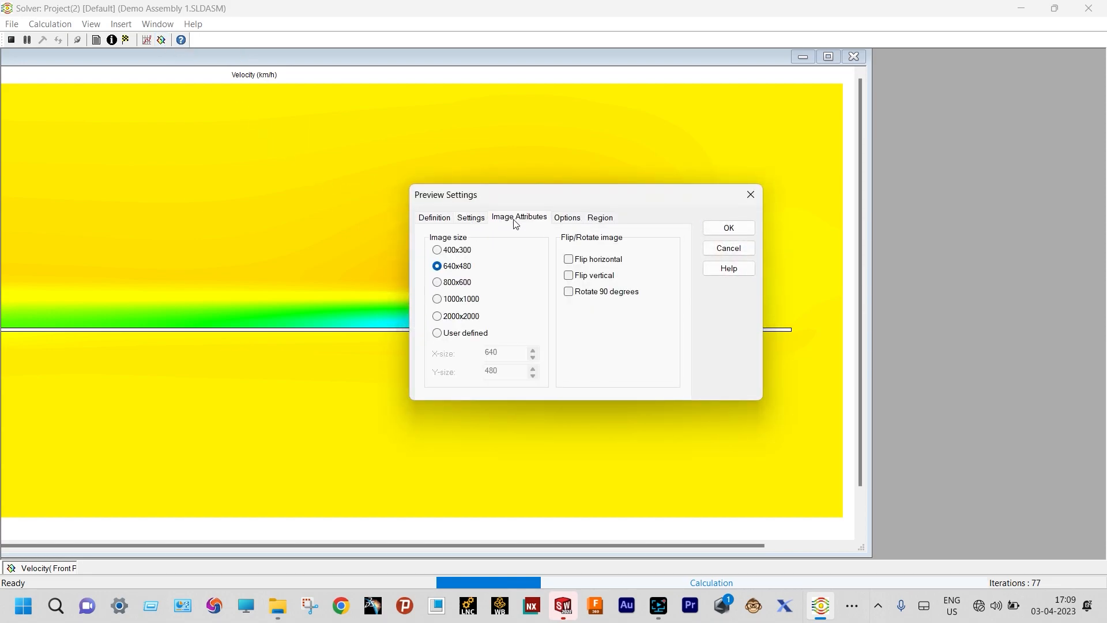
left_click(437, 282)
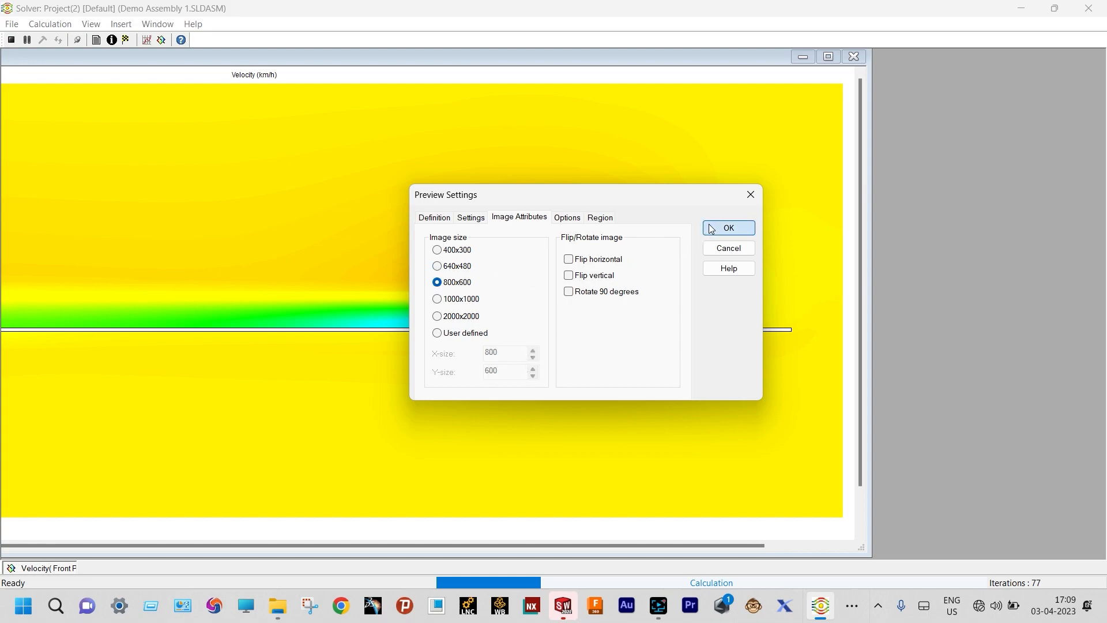
left_click(728, 229)
left_click_drag(378, 63, 918, 64)
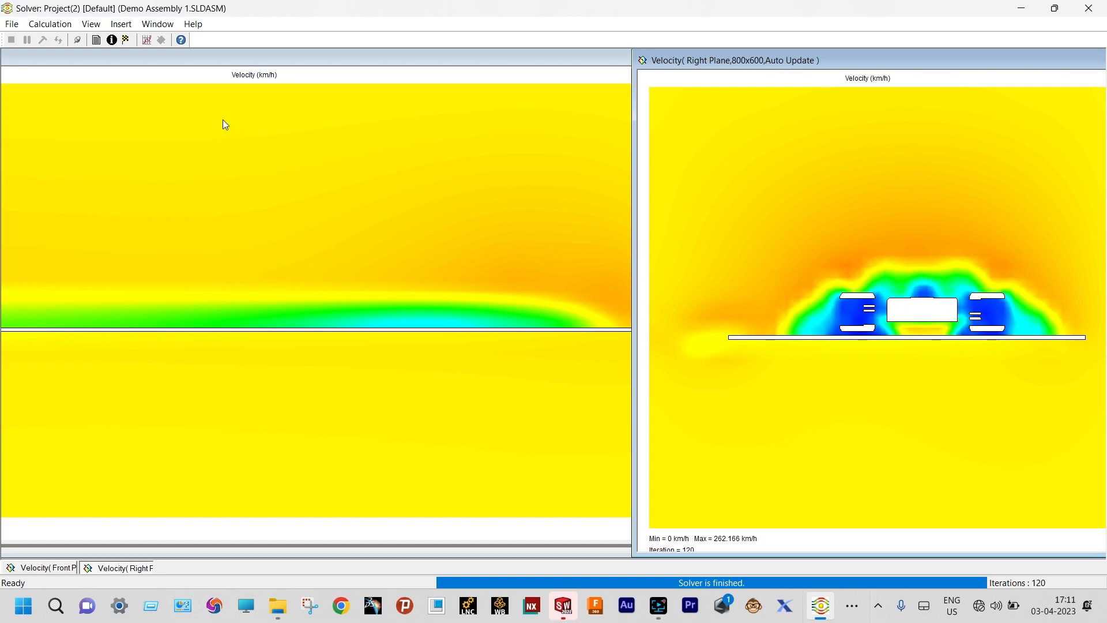
- Insert a goal plot to review the convergence of all goals, and close it and the solver window
left_click(147, 40)
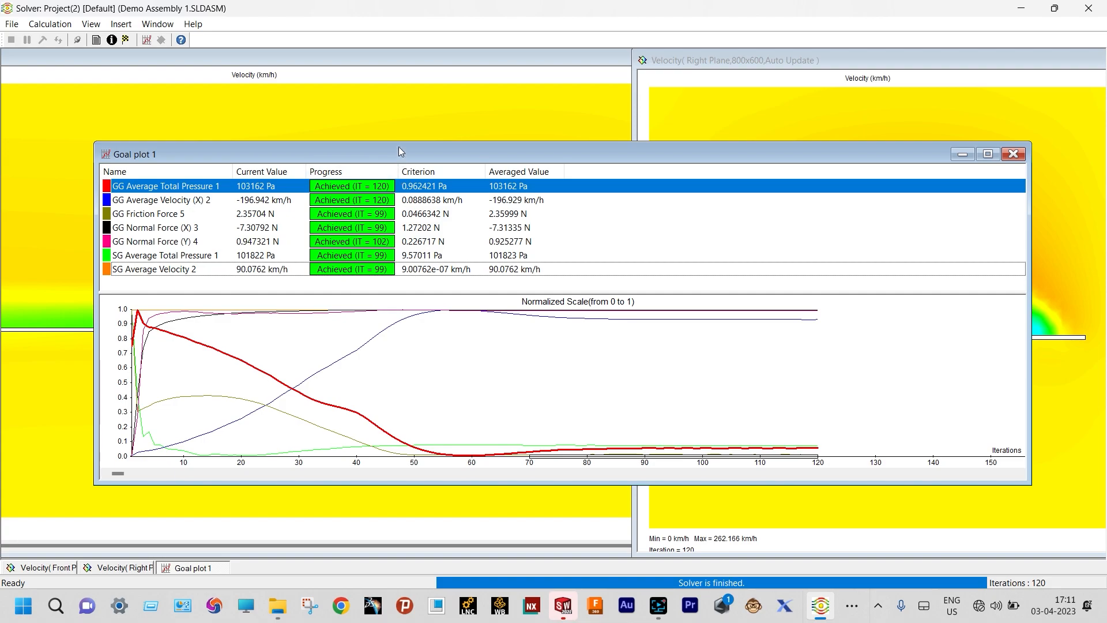
left_click_drag(382, 143, 380, 100)
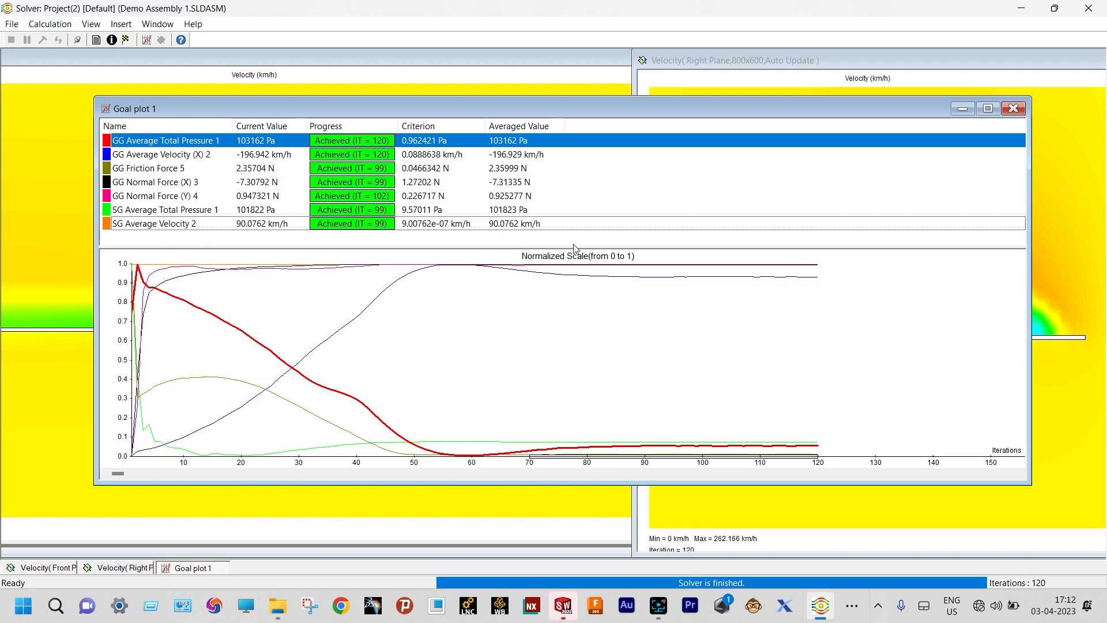
left_click(1013, 108)
left_click(1088, 8)
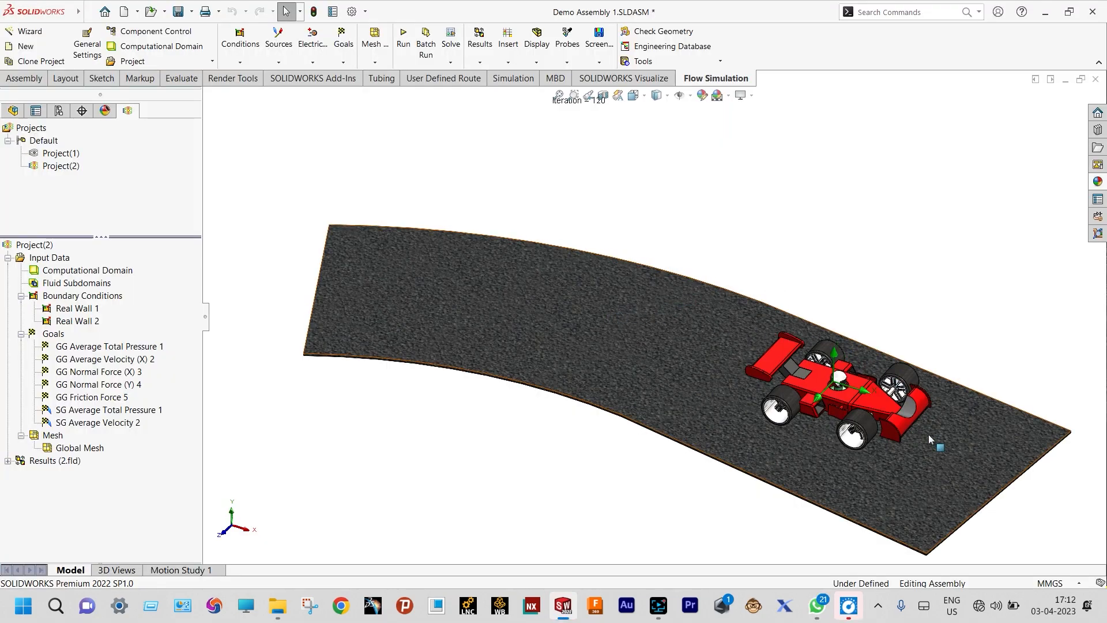
- Start a cut plot on the Front Plane and set its contours to show Velocity
scroll(923, 444, "down", 3)
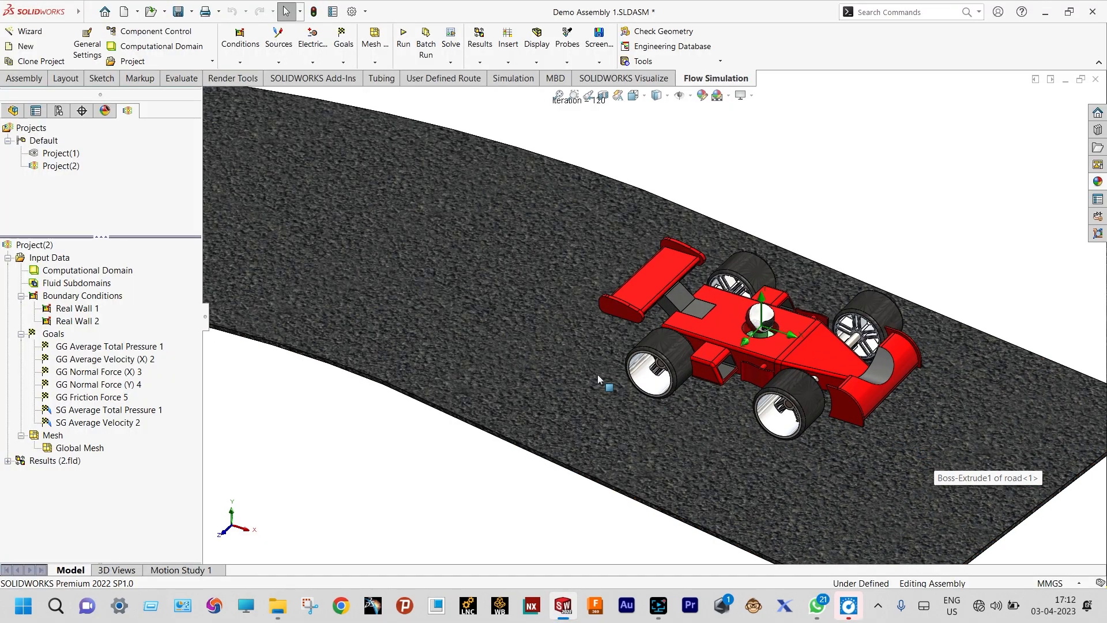
left_click(7, 460)
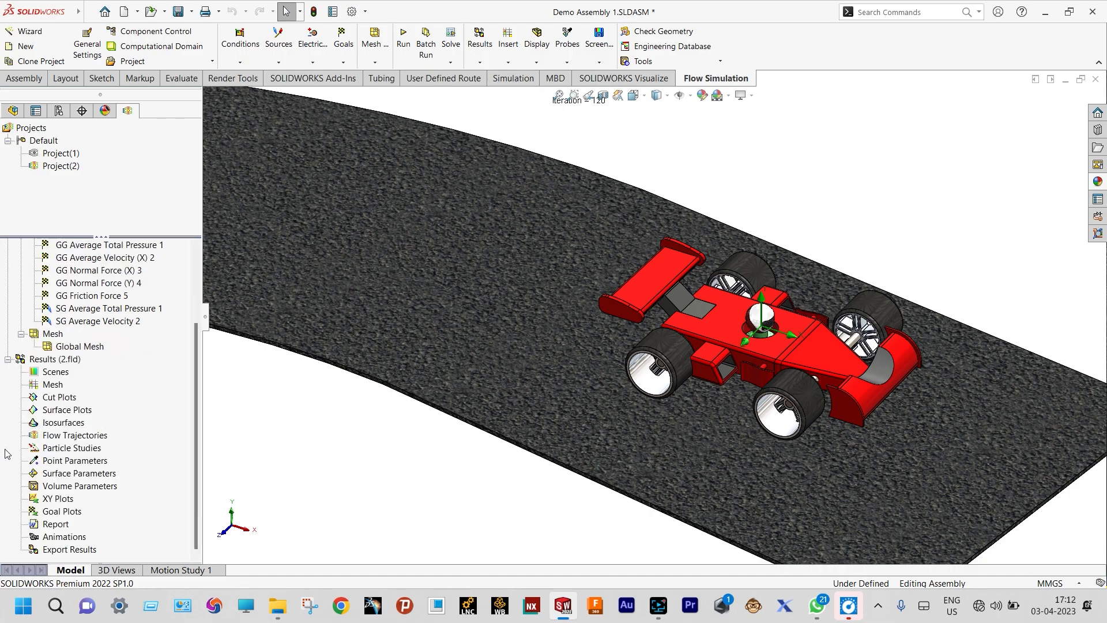
right_click(48, 399)
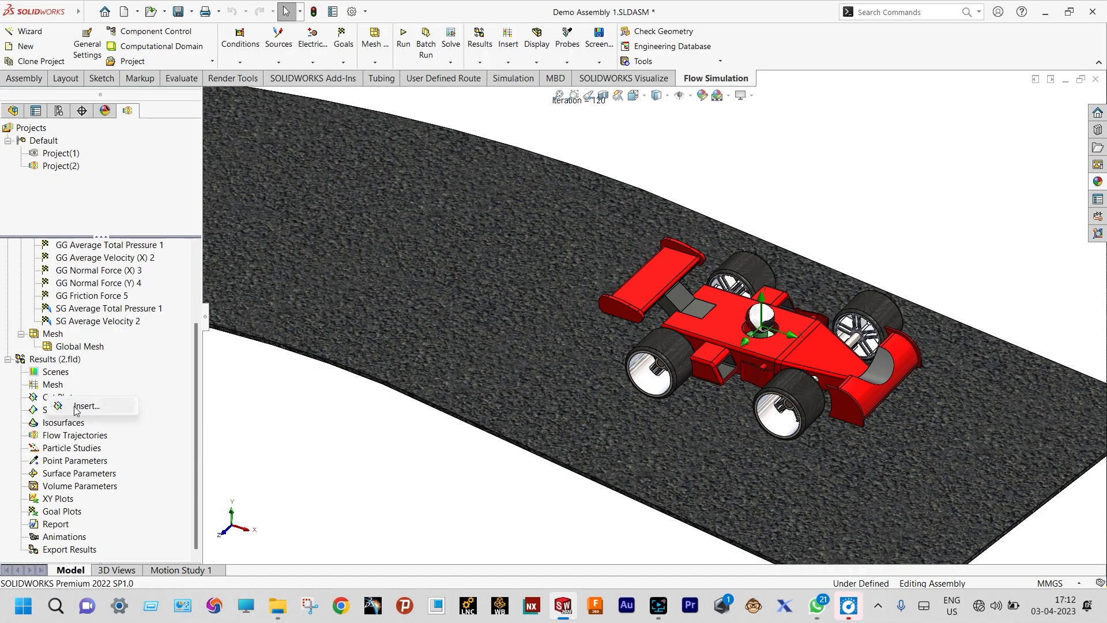
left_click(87, 406)
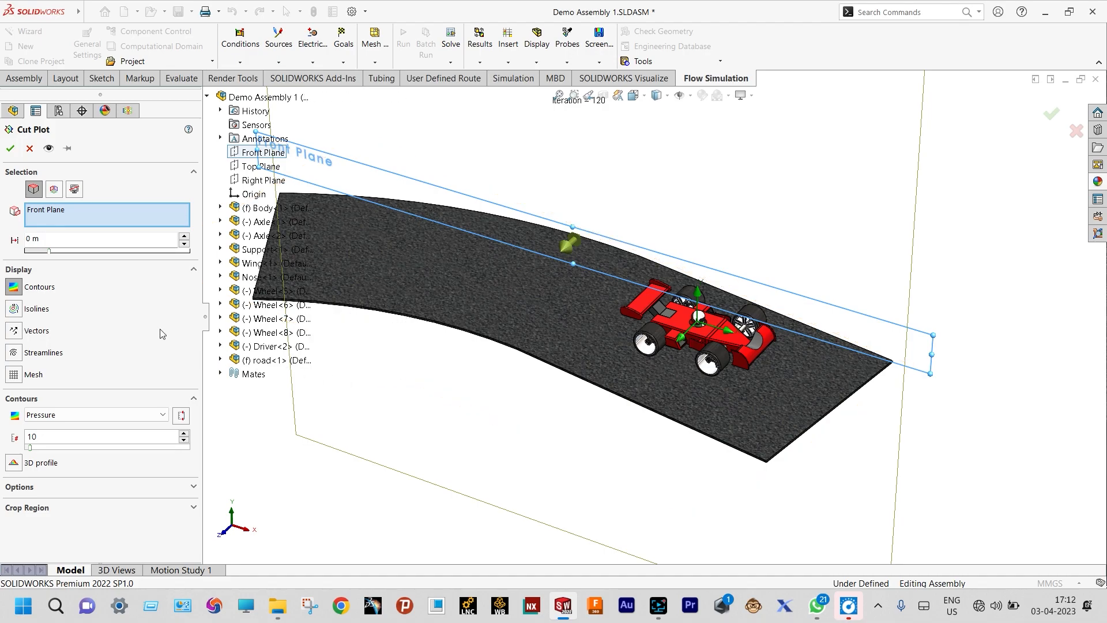
left_click(161, 415)
left_click(72, 467)
- Add isolines of Velocity and streamlines to the Front Plane cut plot, and generate the plot
left_click(13, 310)
left_click(14, 354)
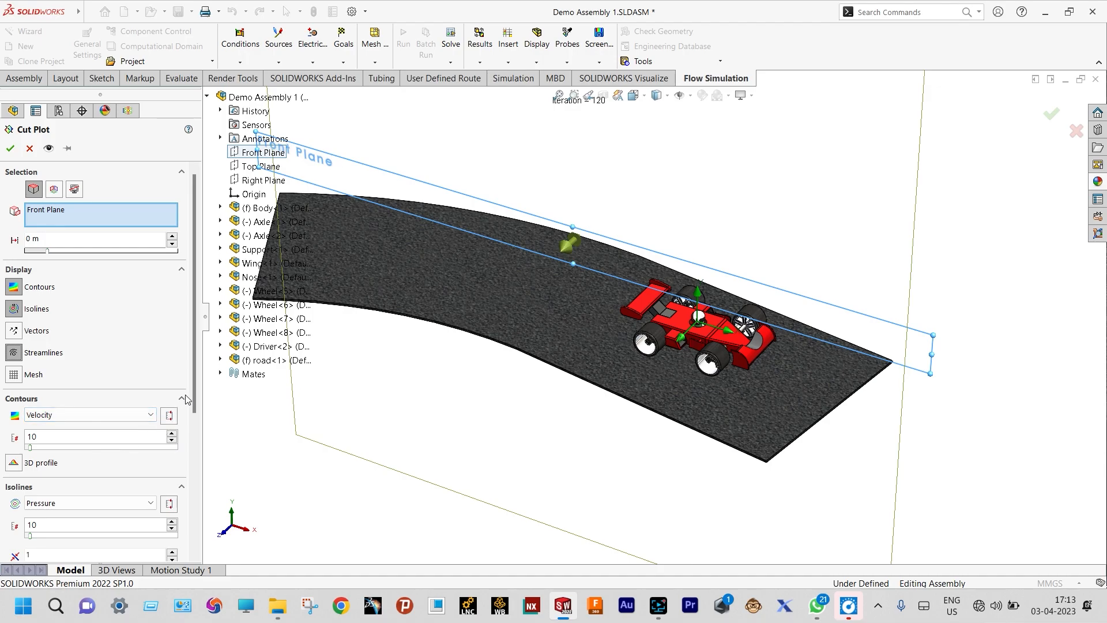
scroll(191, 414, "down", 3)
left_click_drag(189, 422, 189, 430)
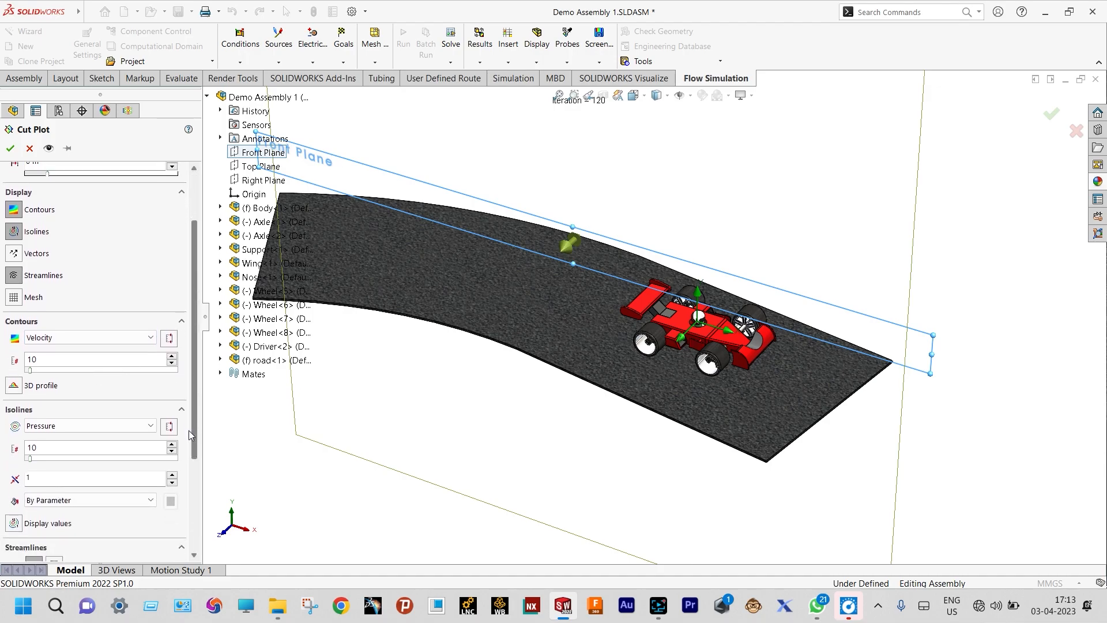
left_click(153, 430)
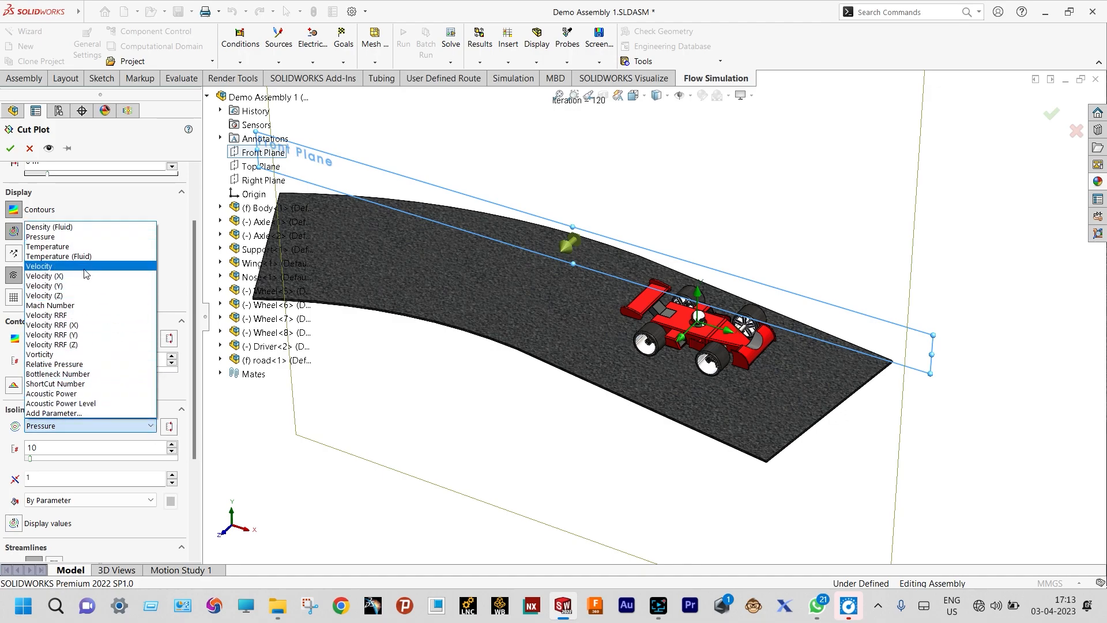
left_click(46, 269)
left_click(10, 148)
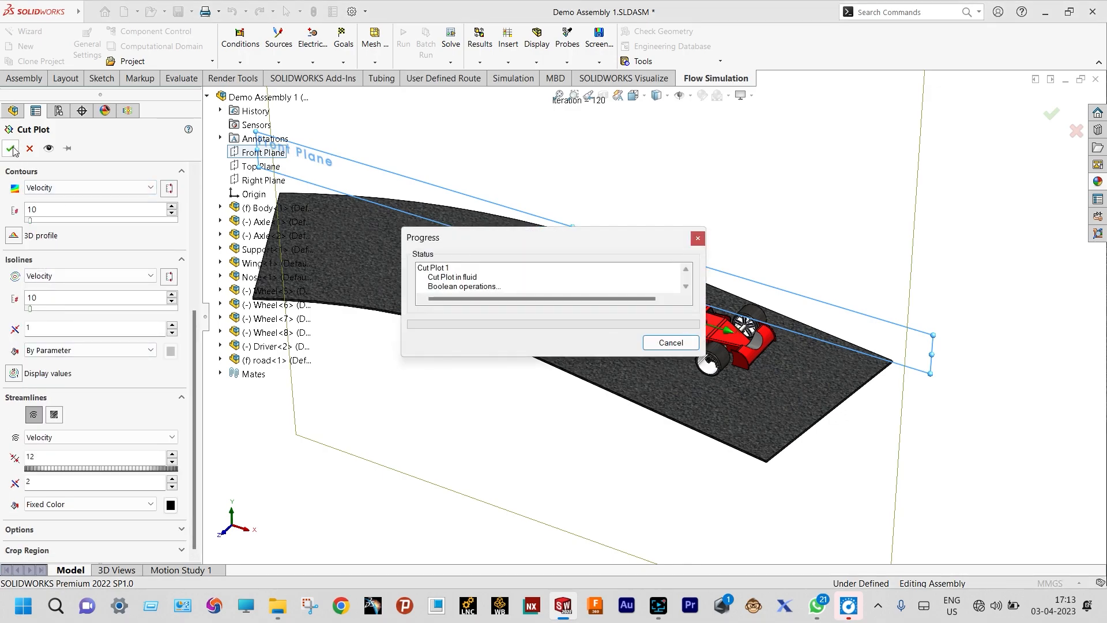
- Play the animation of the Front Plane velocity cut plot and examine the flow around the car from the Front view
scroll(322, 373, "up", 3)
middle_click_drag(323, 373, 582, 321)
scroll(582, 321, "down", 2)
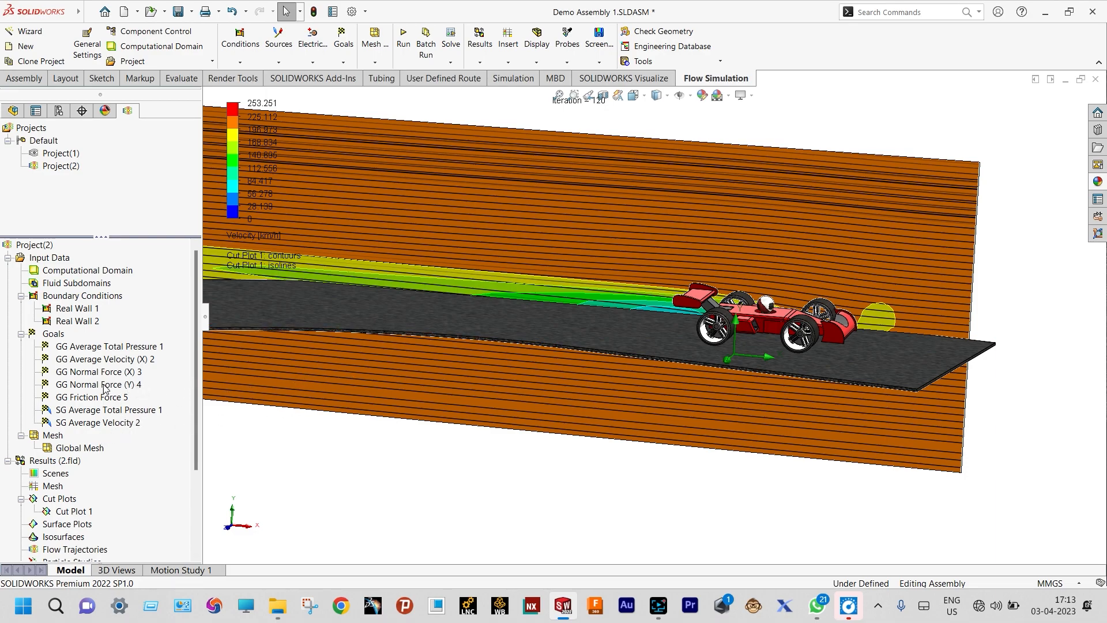
right_click(78, 512)
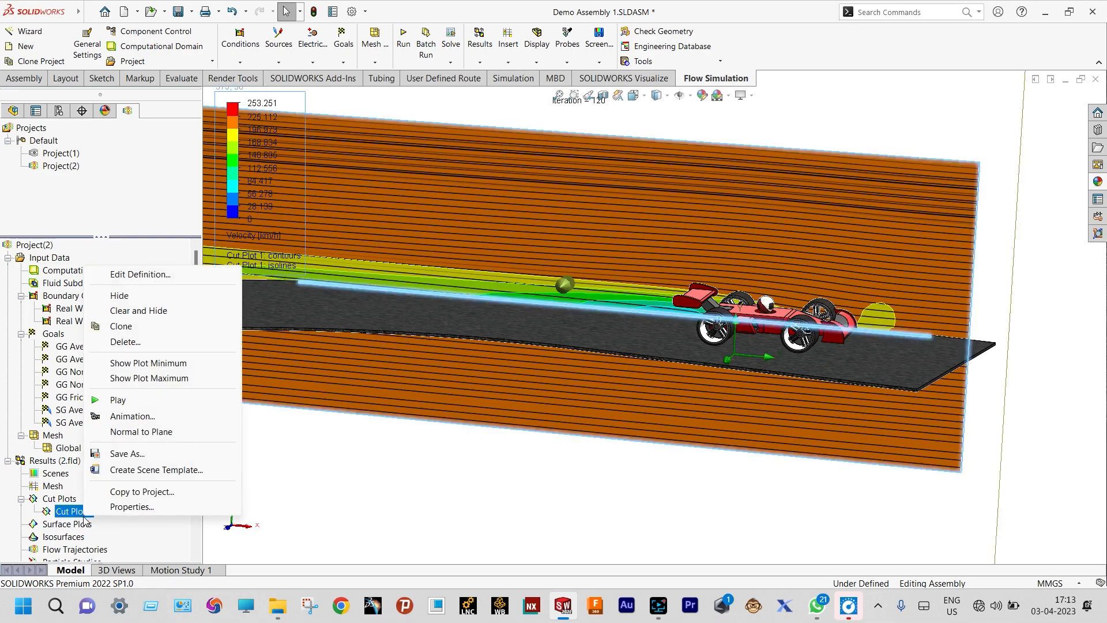
left_click(128, 398)
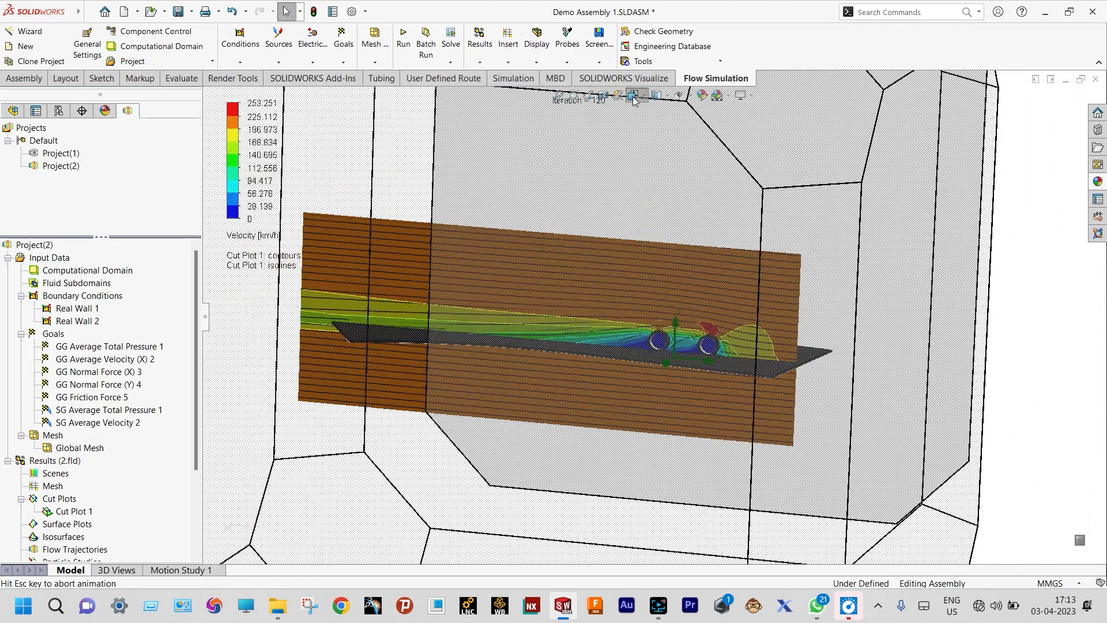
left_click(633, 95)
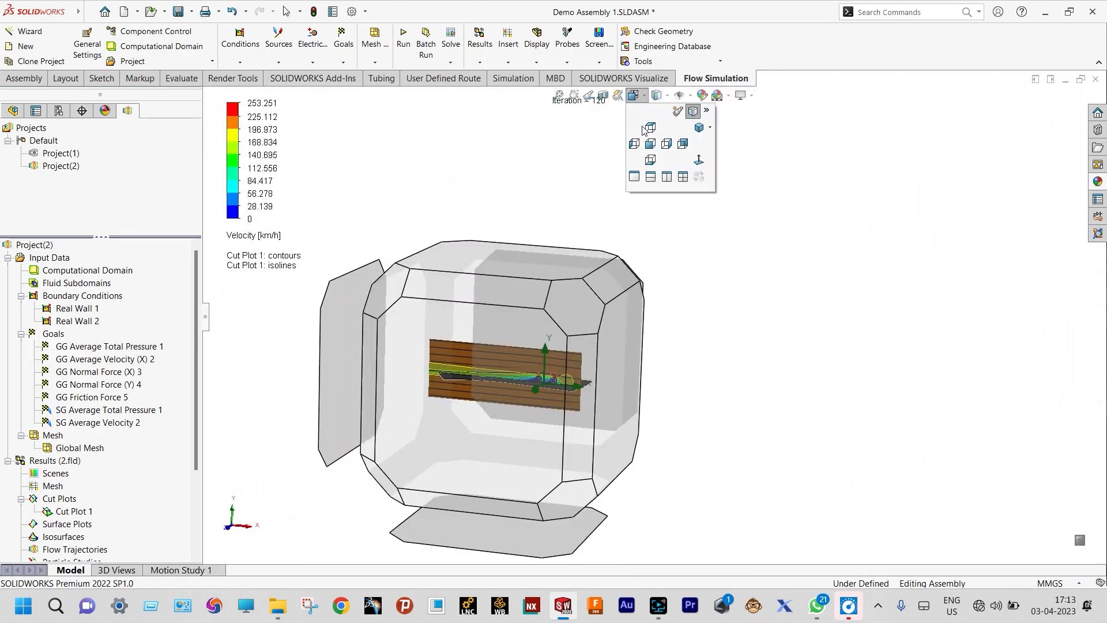
left_click(649, 144)
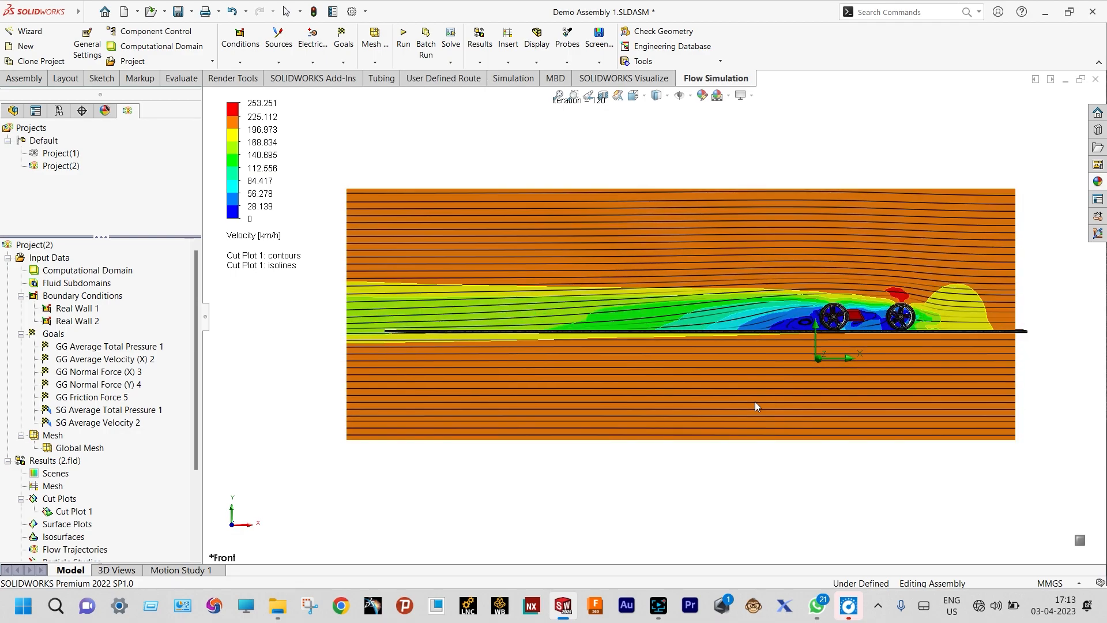
scroll(808, 379, "down", 2)
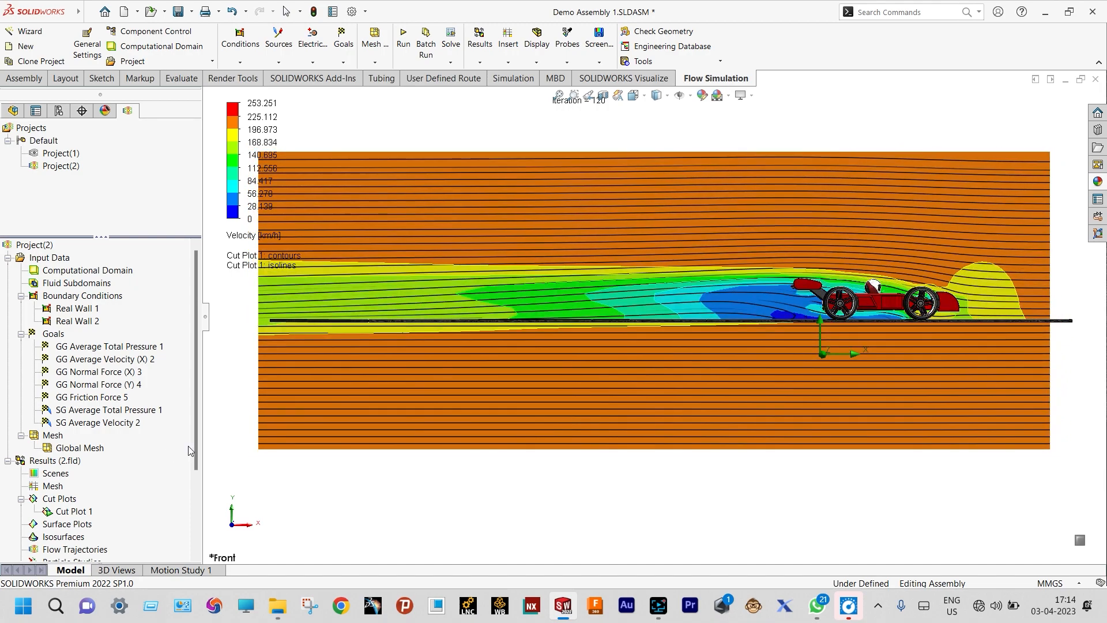
- Stop the running animation by clearing and hiding the Front Plane cut plot
left_click(74, 511)
right_click(74, 511)
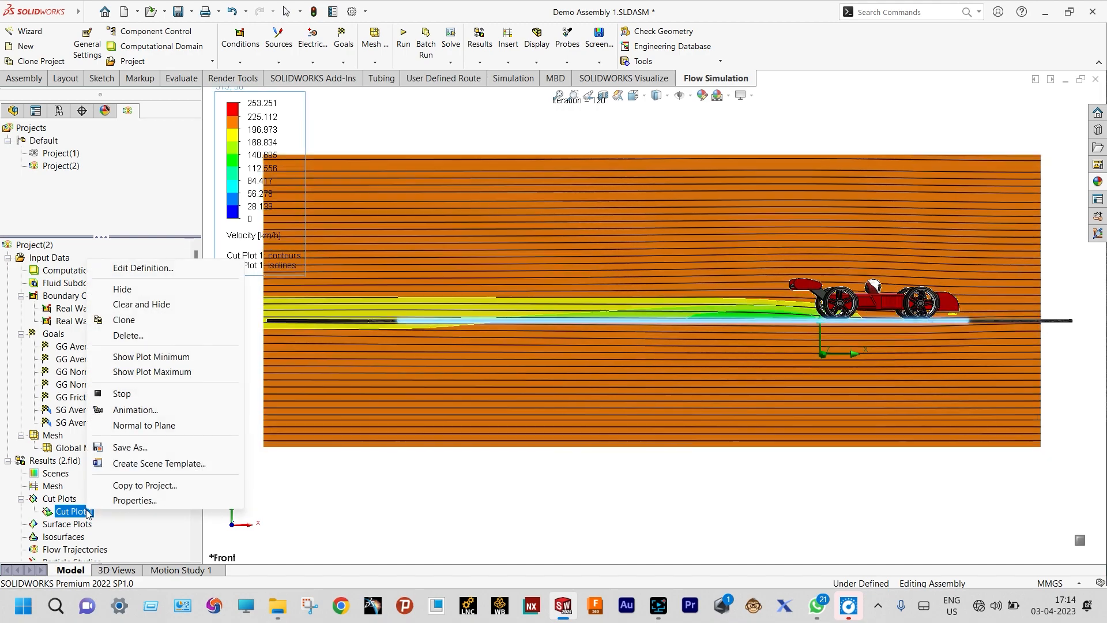
left_click(148, 303)
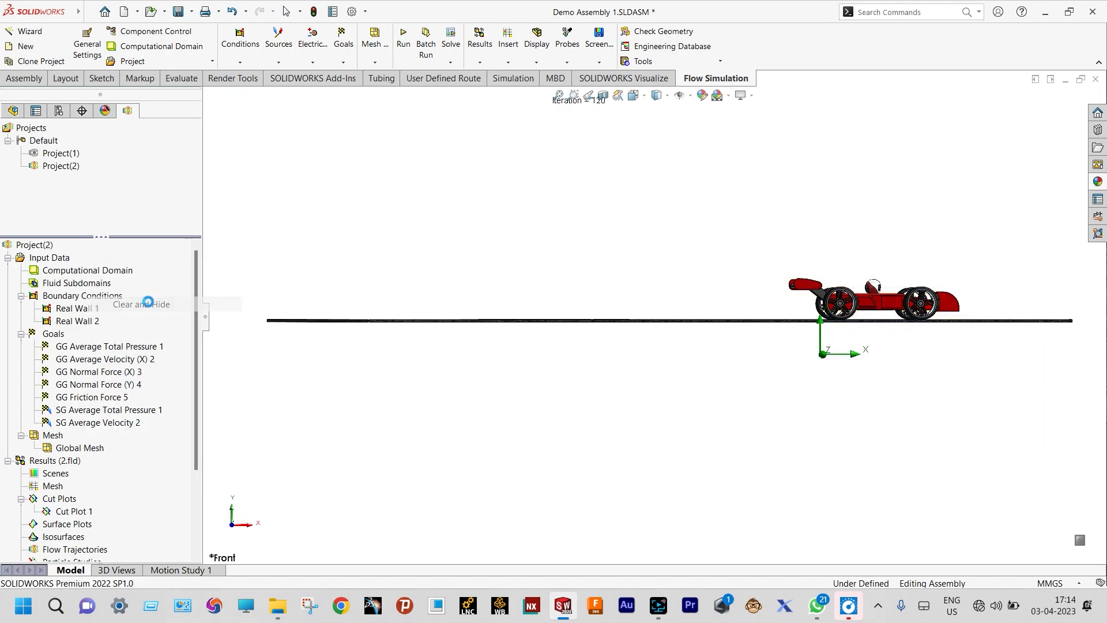
- Redefine the cut plot with 20 contour levels, 20 isoline levels, the second streamline type and vectors, and regenerate it
right_click(80, 512)
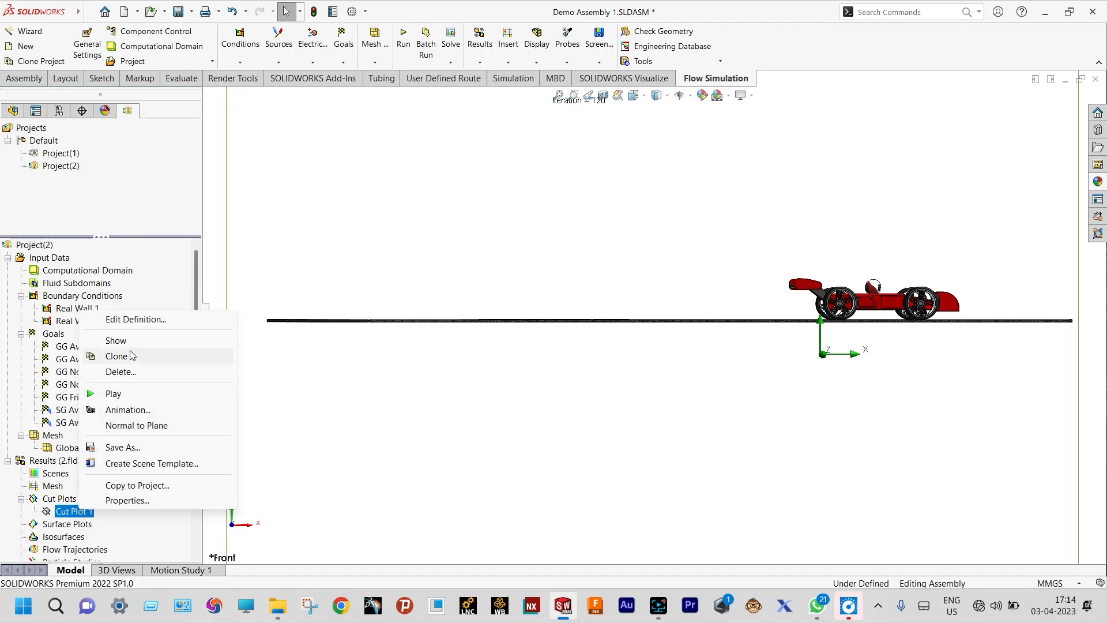
left_click(137, 320)
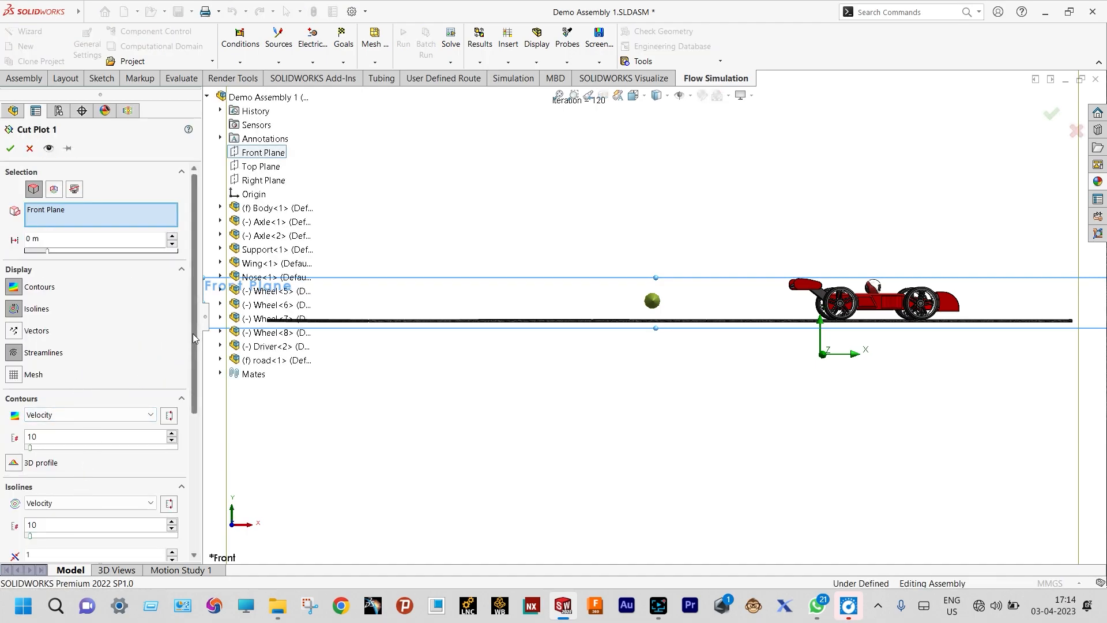
left_click_drag(193, 331, 195, 363)
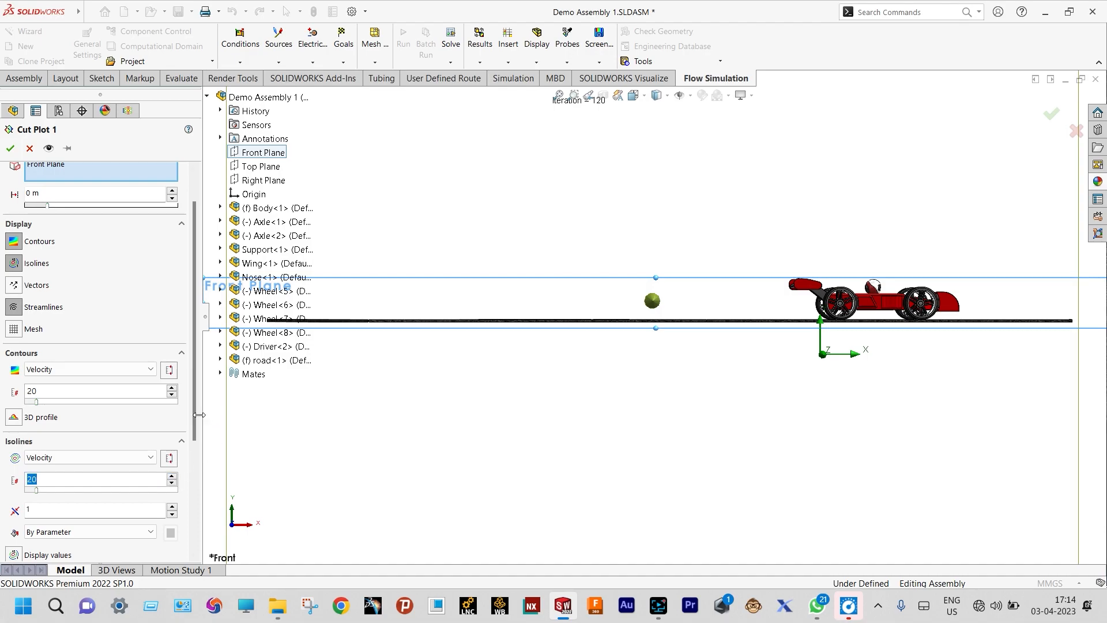
scroll(56, 471, "down", 3)
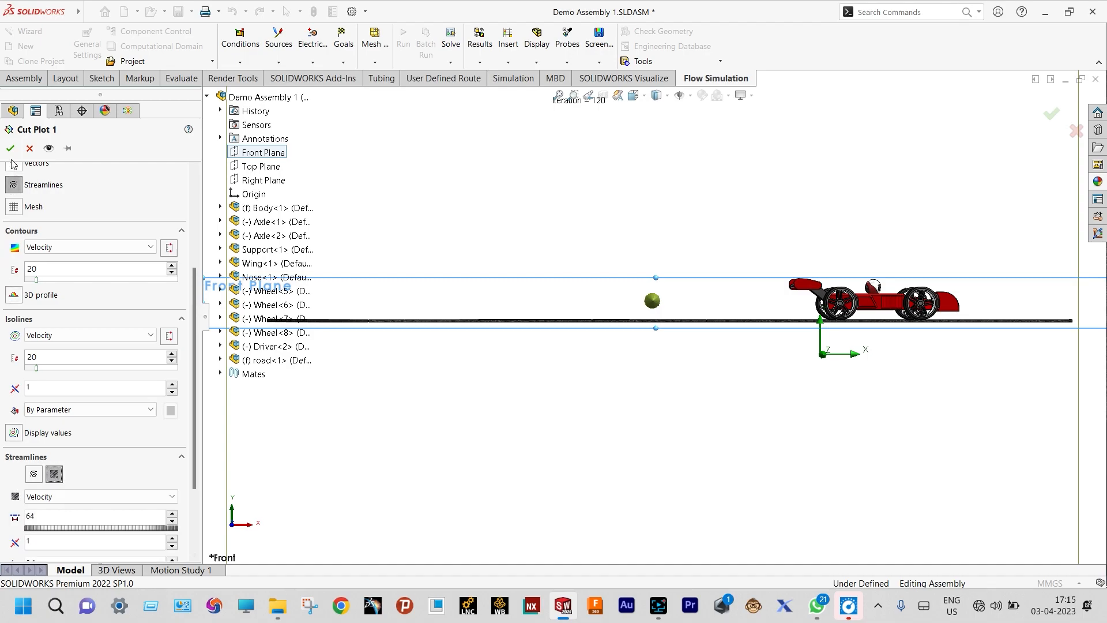
scroll(160, 222, "up", 3)
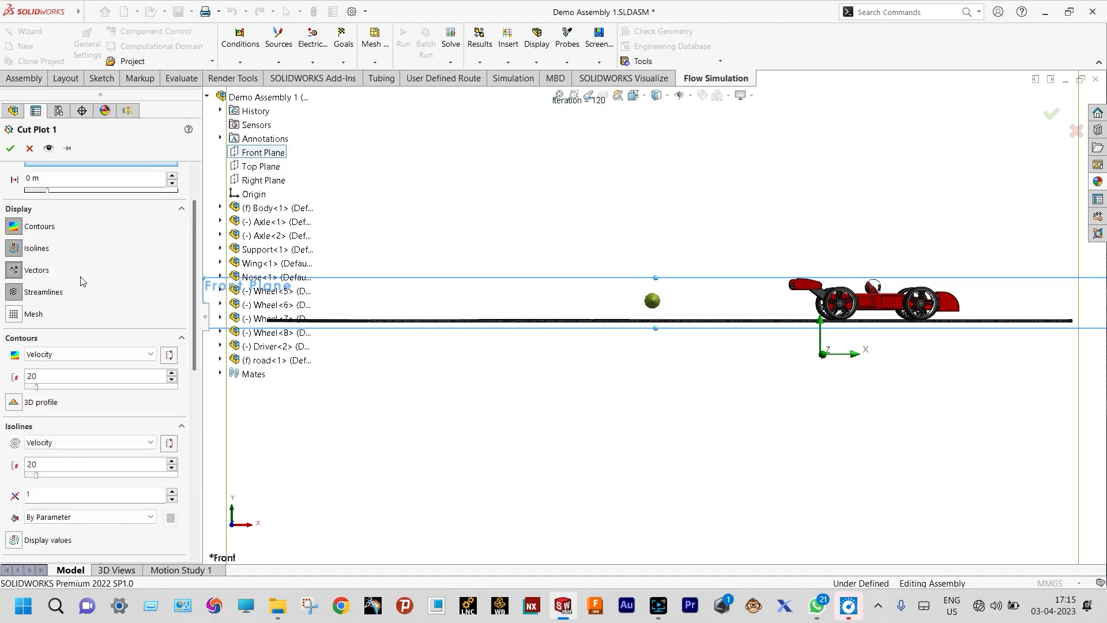
left_click(10, 148)
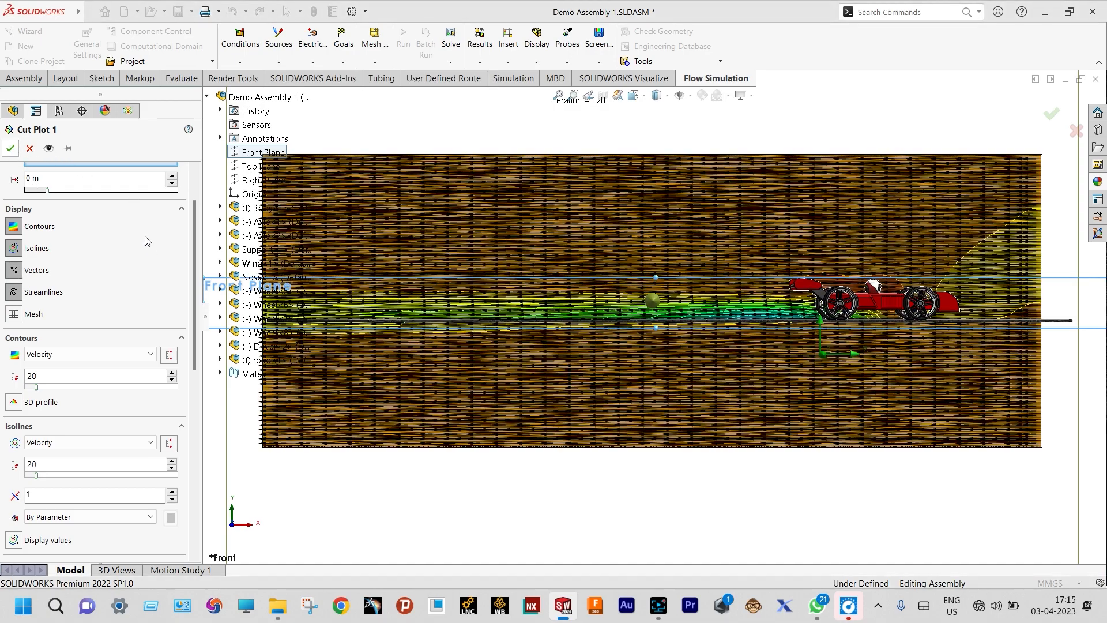
- Play the animation of the cut plot with vectors, isolines and streamlines to examine the flow direction around the car
scroll(530, 291, "down", 3)
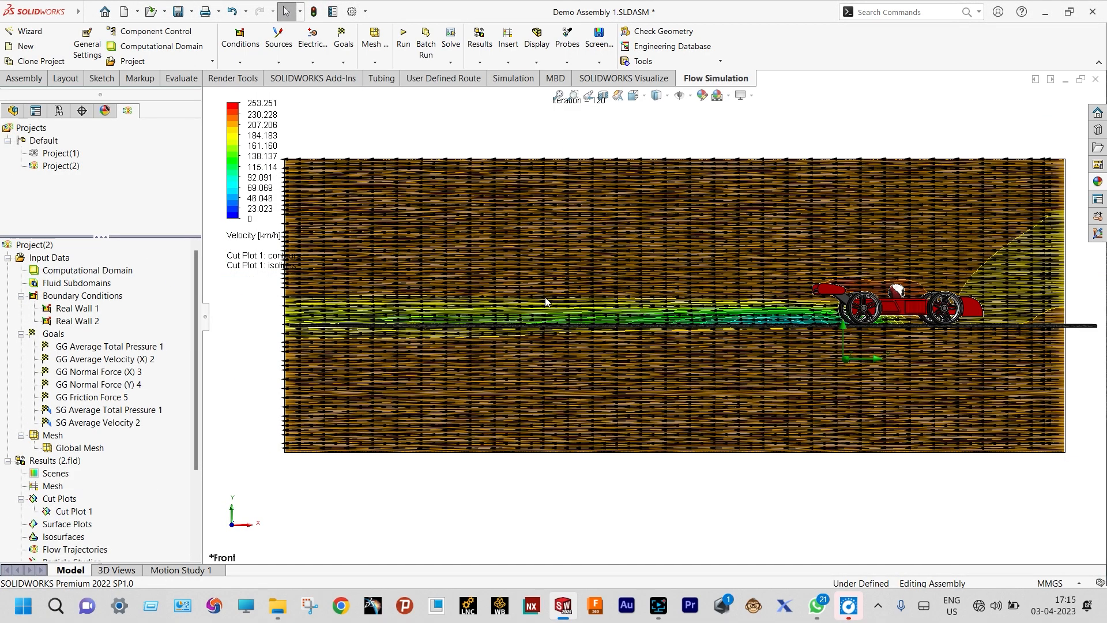
scroll(545, 298, "up", 2)
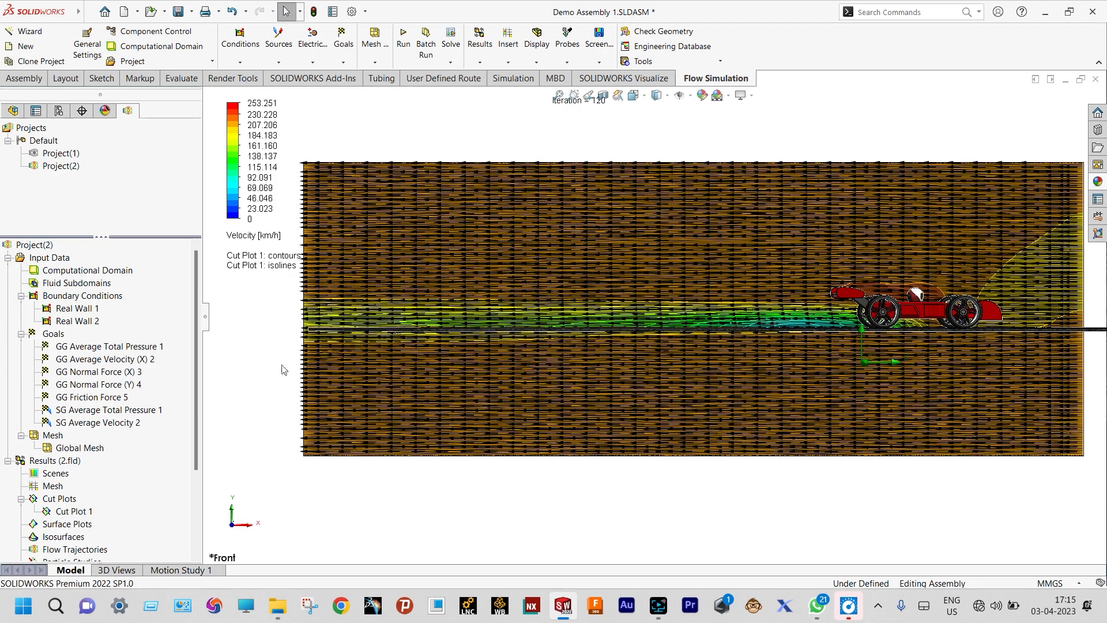
right_click(80, 513)
left_click(113, 396)
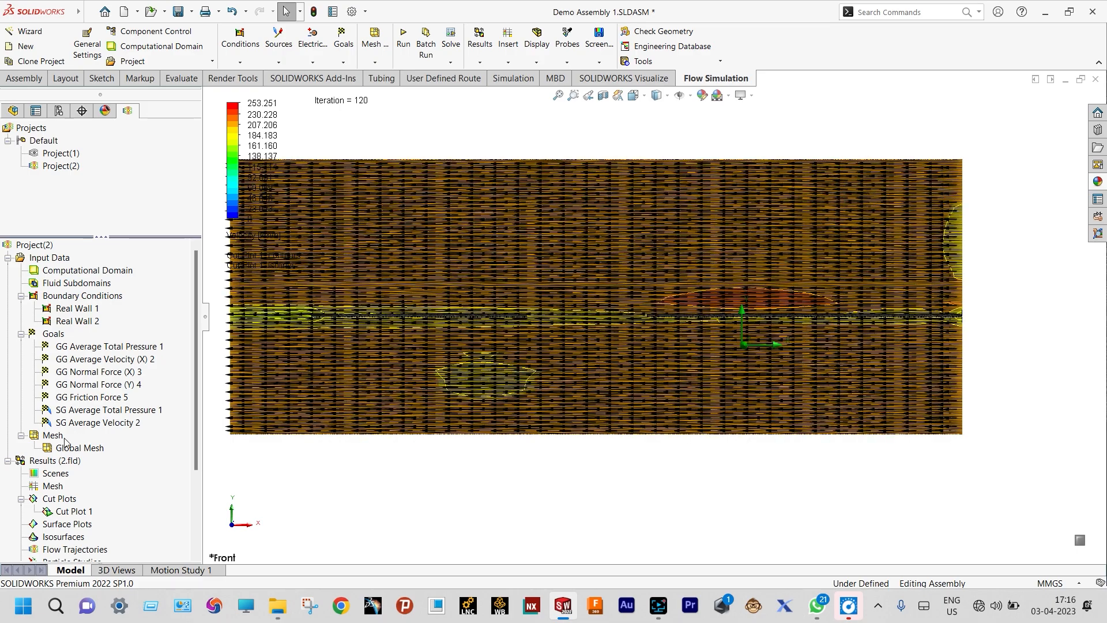
- Clear and hide the animated cut plot, and redefine it as contours only by turning off isolines, vectors and streamlines
right_click(77, 514)
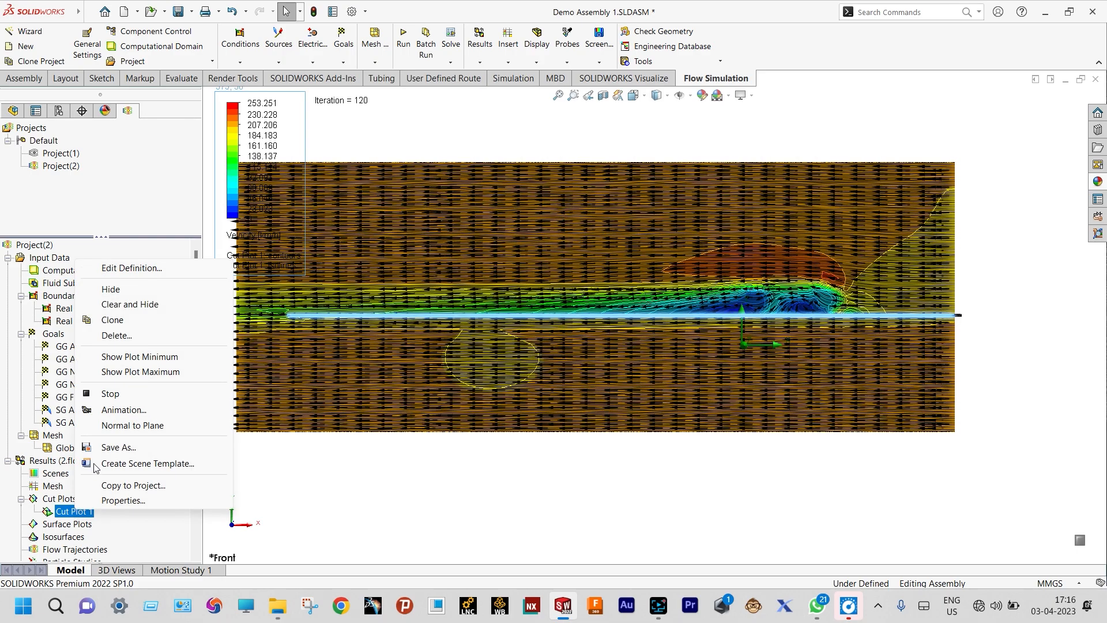
left_click(138, 307)
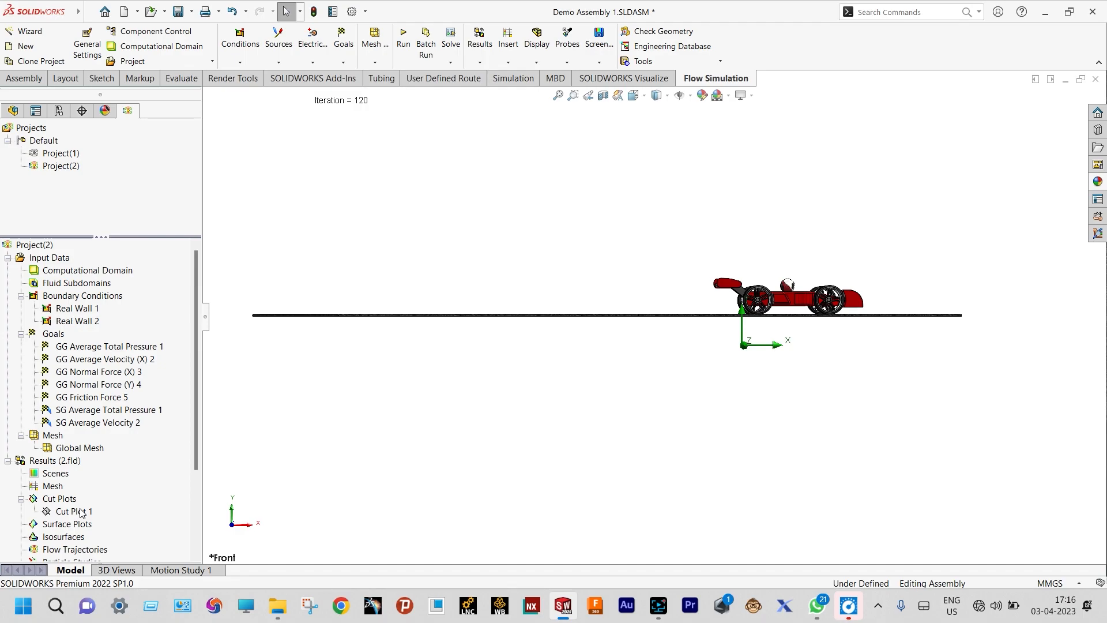
right_click(81, 513)
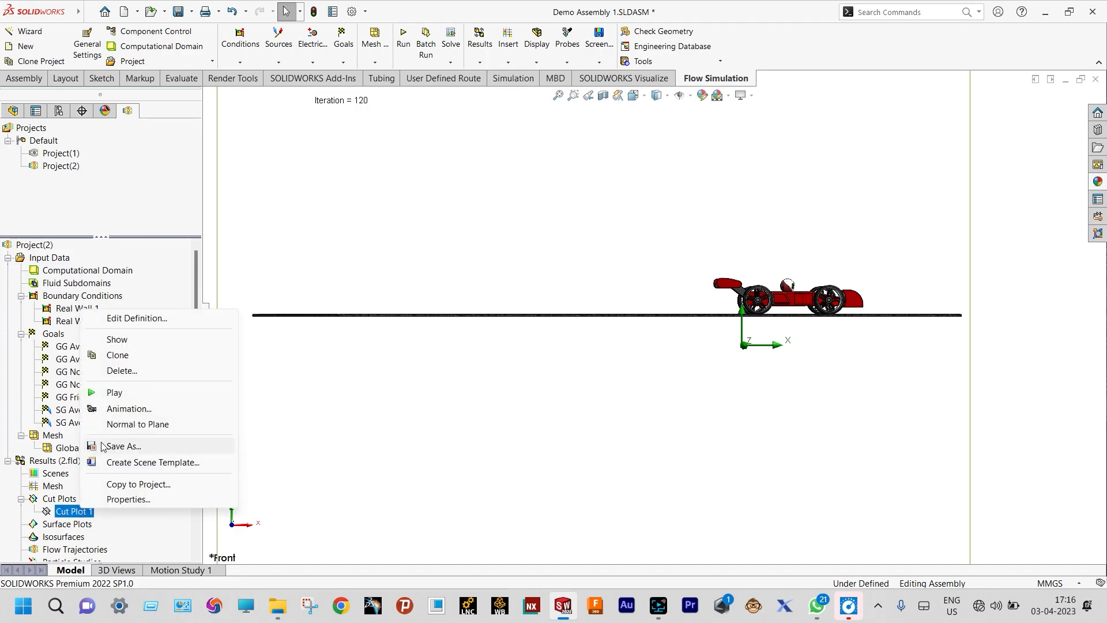
left_click(136, 317)
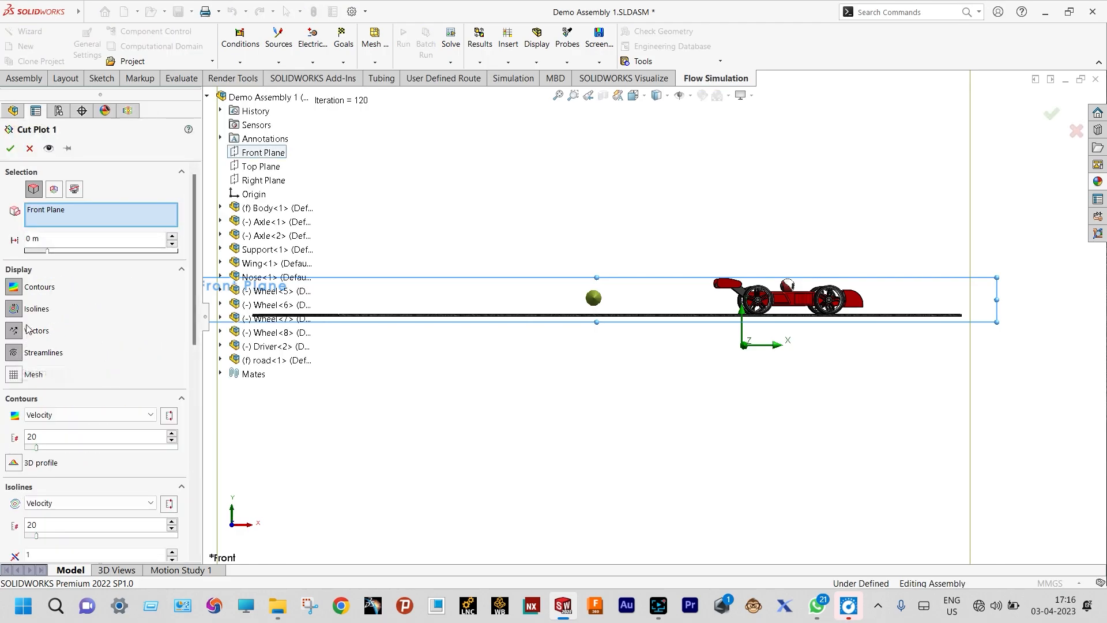
left_click(14, 310)
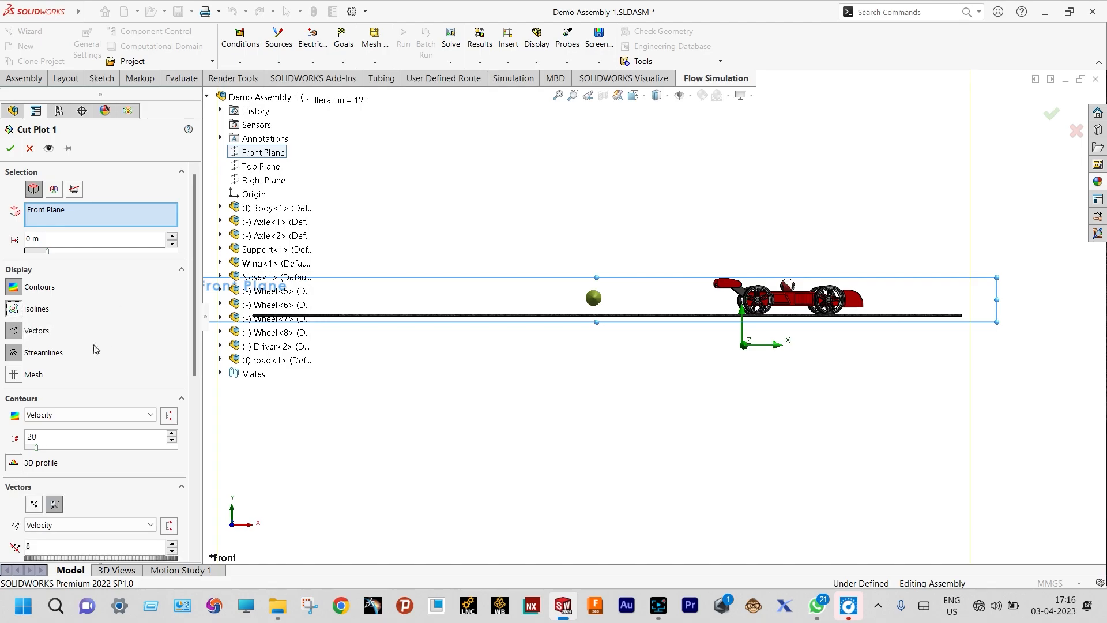
left_click(13, 350)
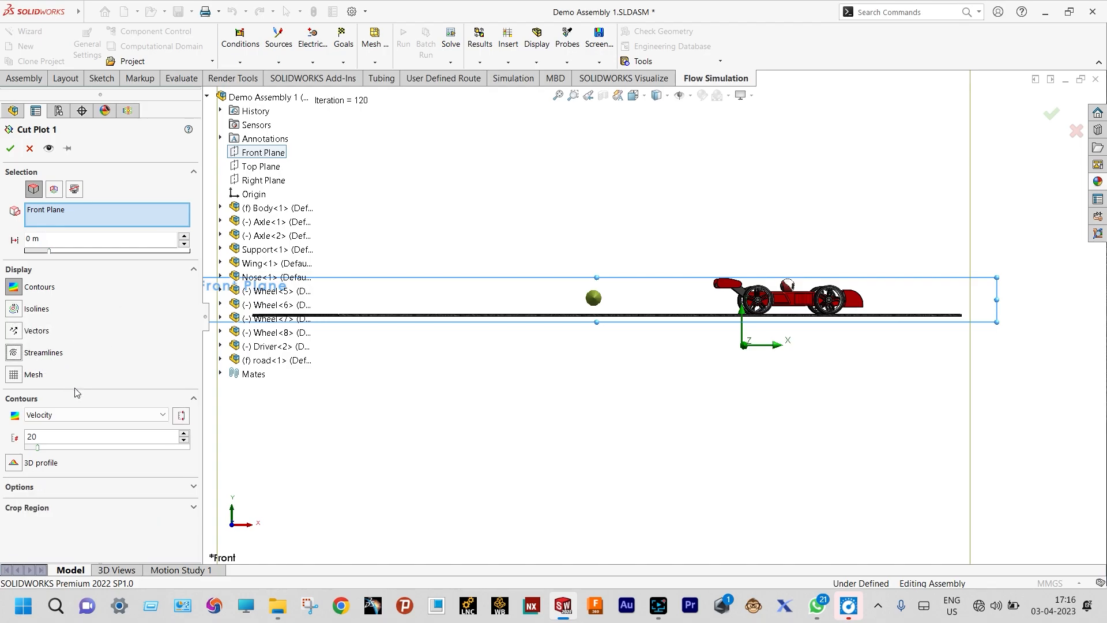
left_click(10, 149)
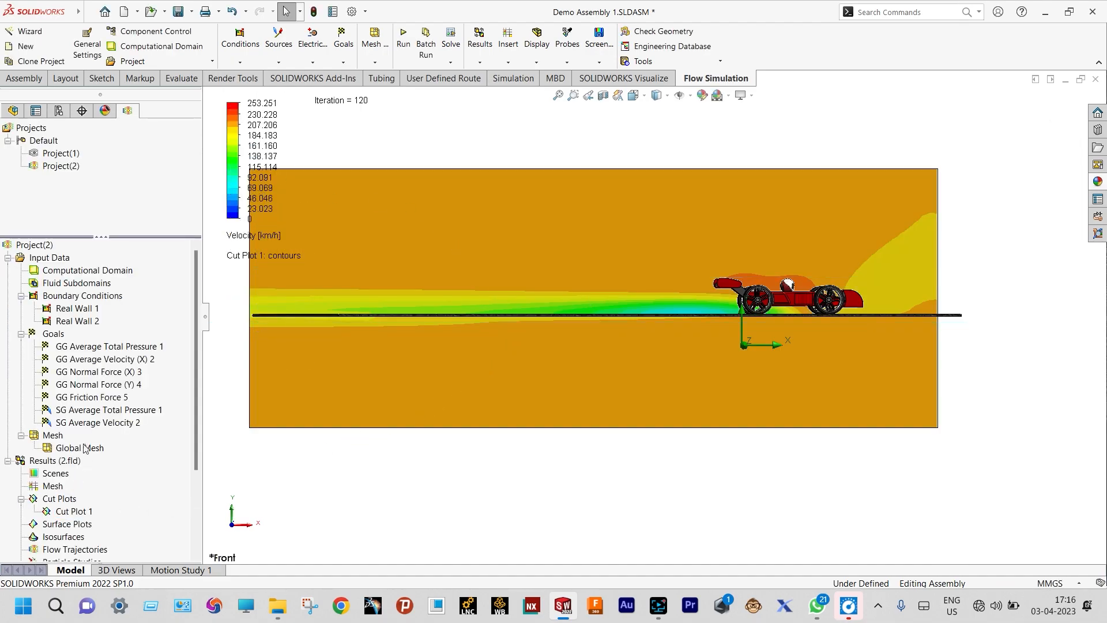
- Play the contours-only velocity animation and examine the wake and underbody flow of the car from the front and at an angle
right_click(83, 512)
left_click(115, 390)
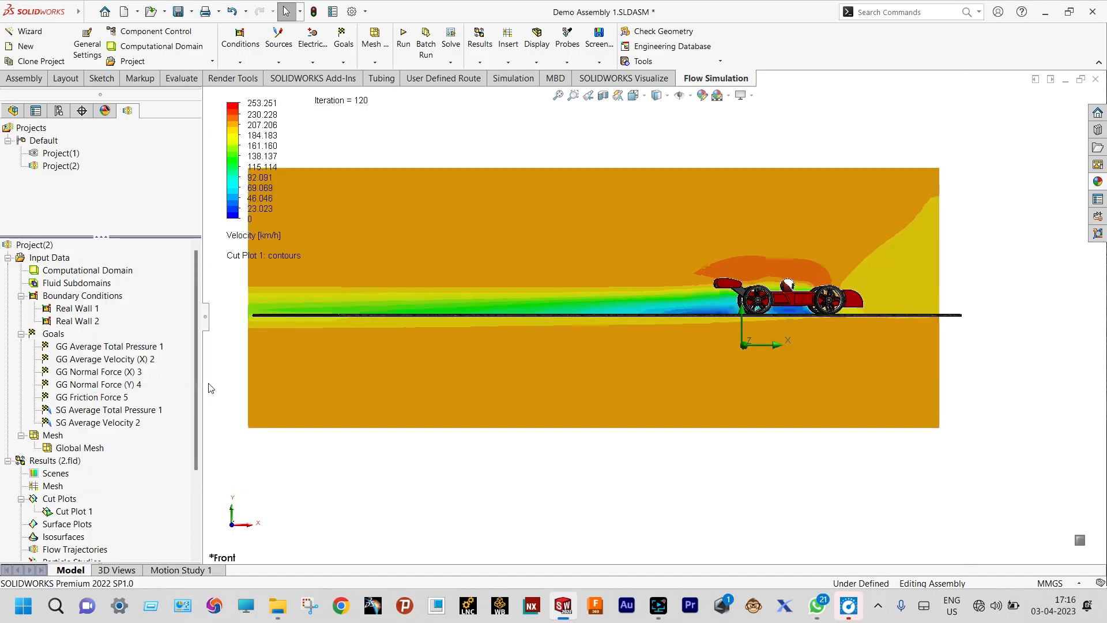
scroll(387, 267, "down", 2)
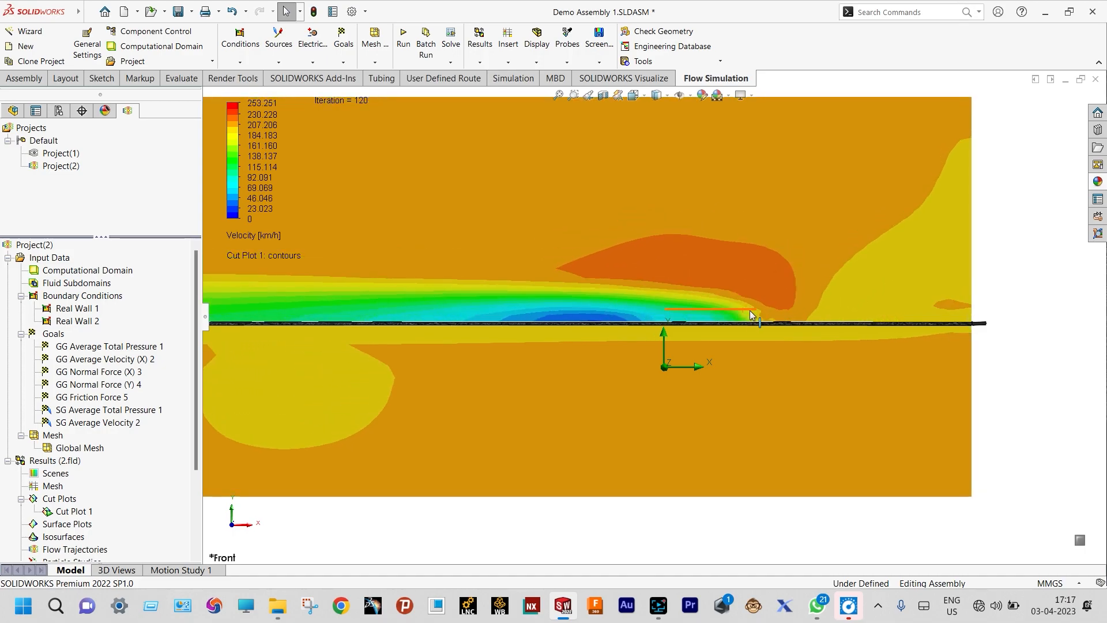
middle_click_drag(752, 314, 475, 344)
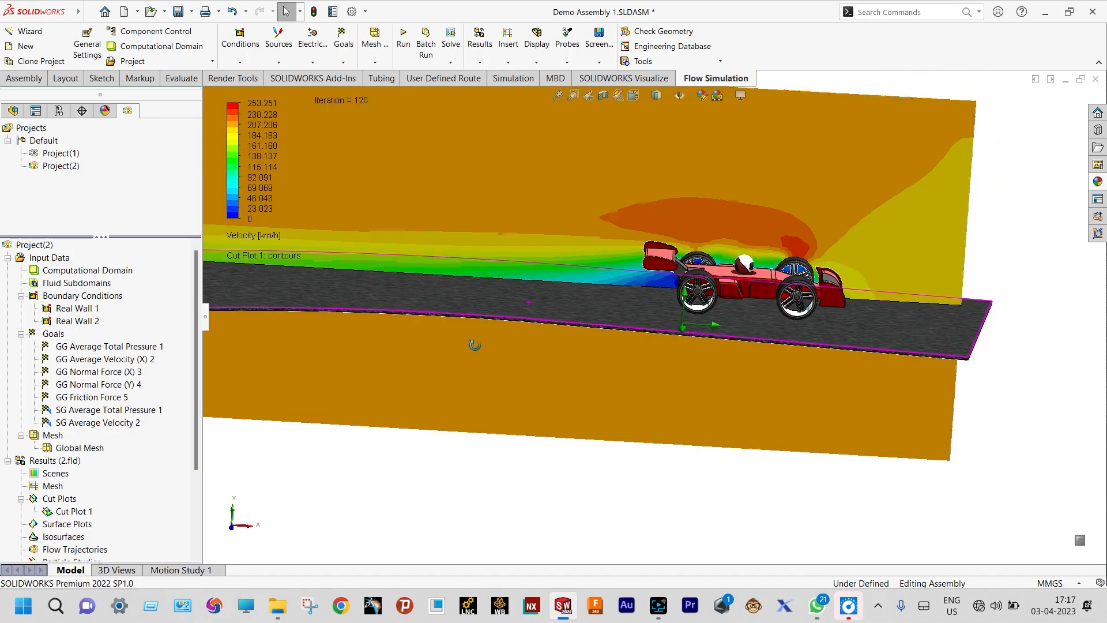
- Switch the animated cut plot's parameter from velocity to Pressure and examine the pressure distribution around the car from the front
left_click(260, 236)
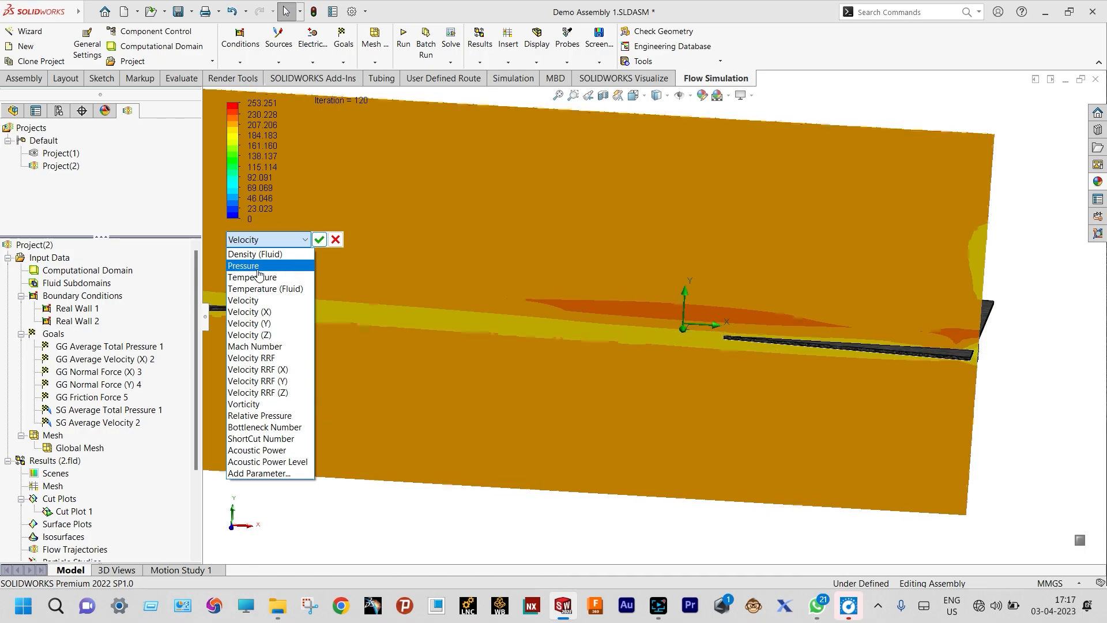
left_click(257, 268)
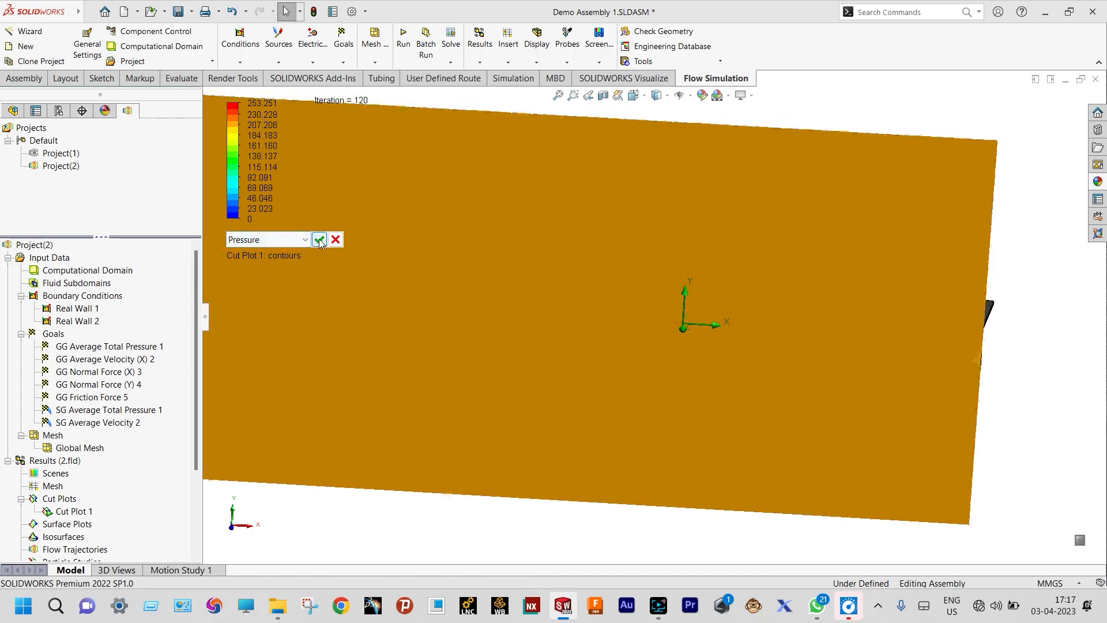
left_click(319, 240)
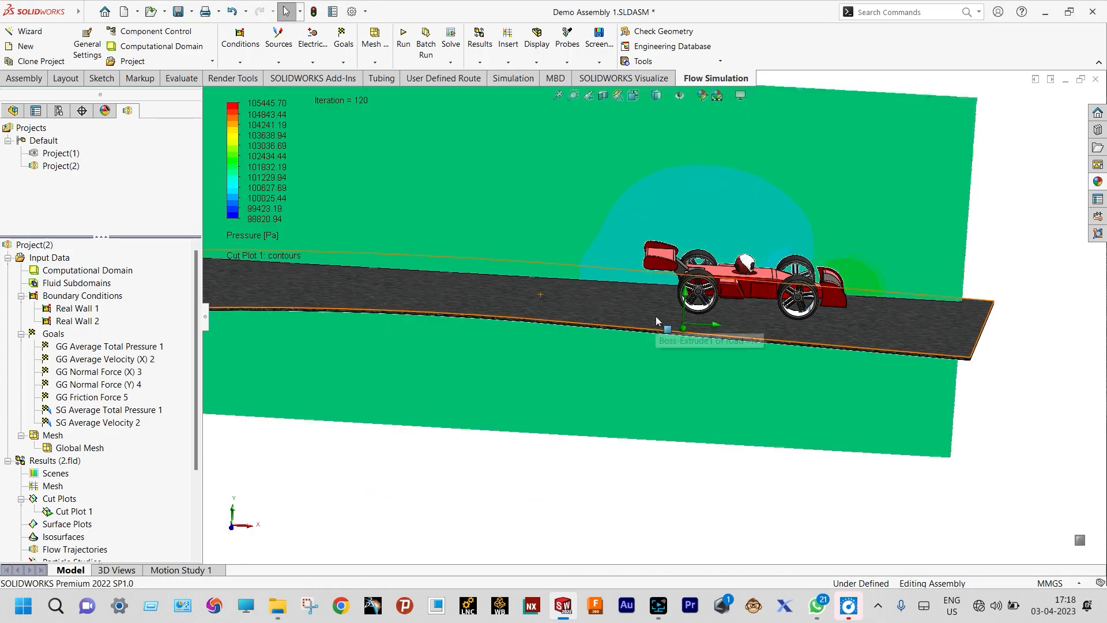
scroll(656, 320, "up", 4)
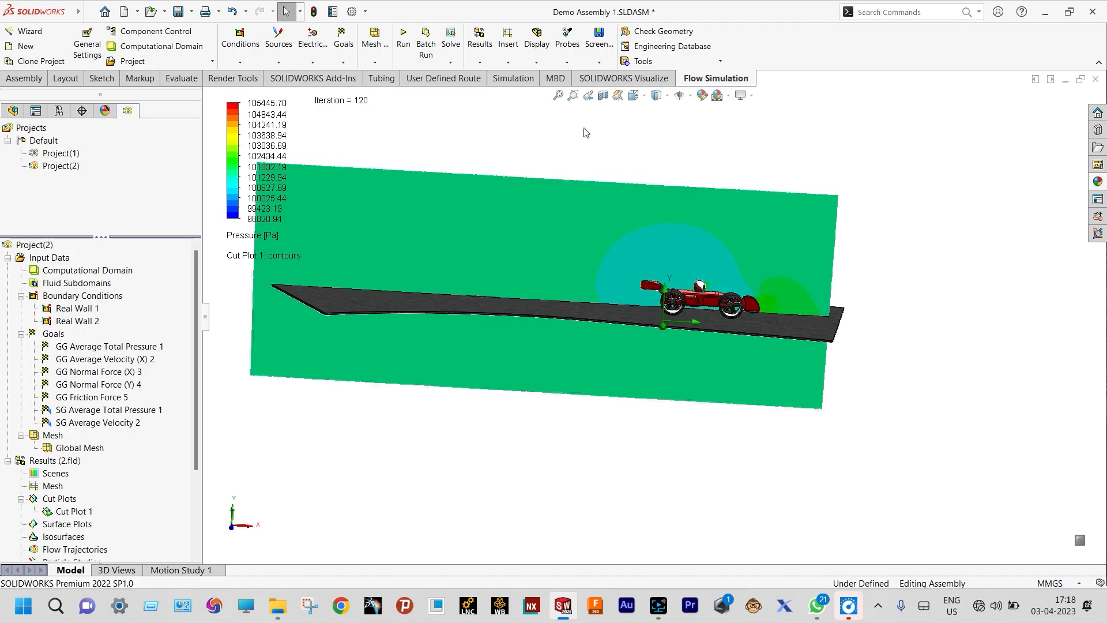
left_click(633, 95)
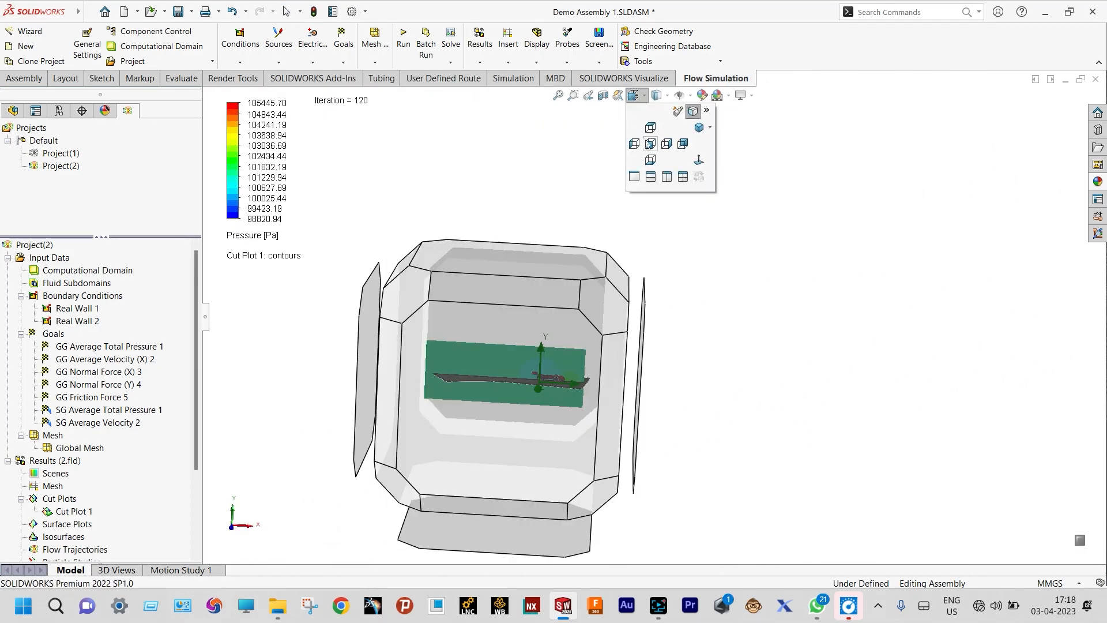
left_click(650, 143)
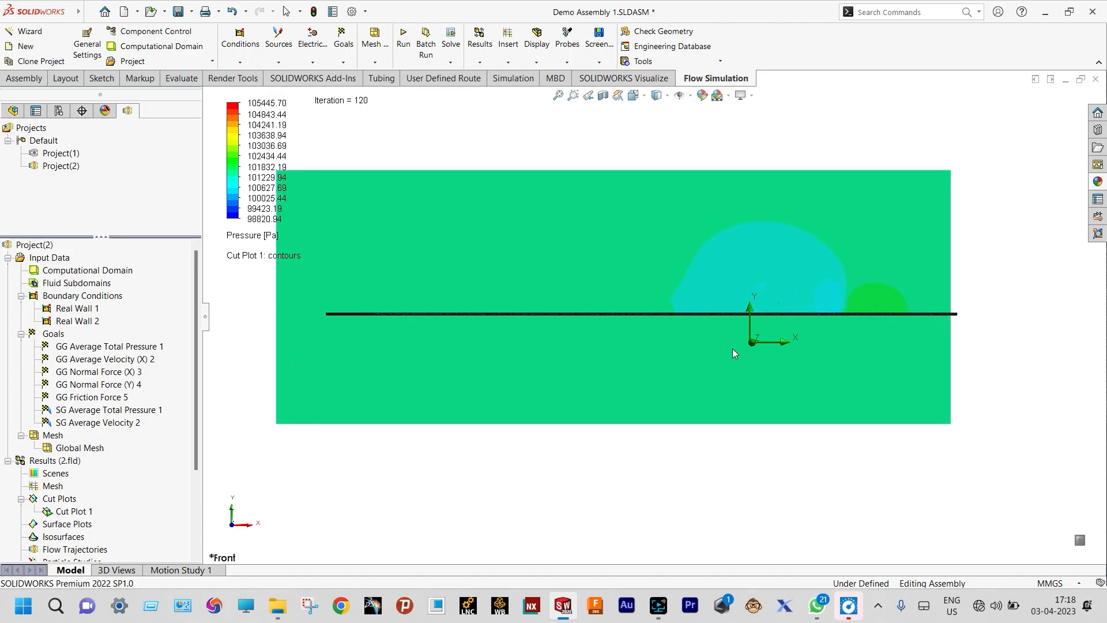
- Hide the pressure cut plot and redefine it on the Right Plane with contours of Velocity
right_click(255, 235)
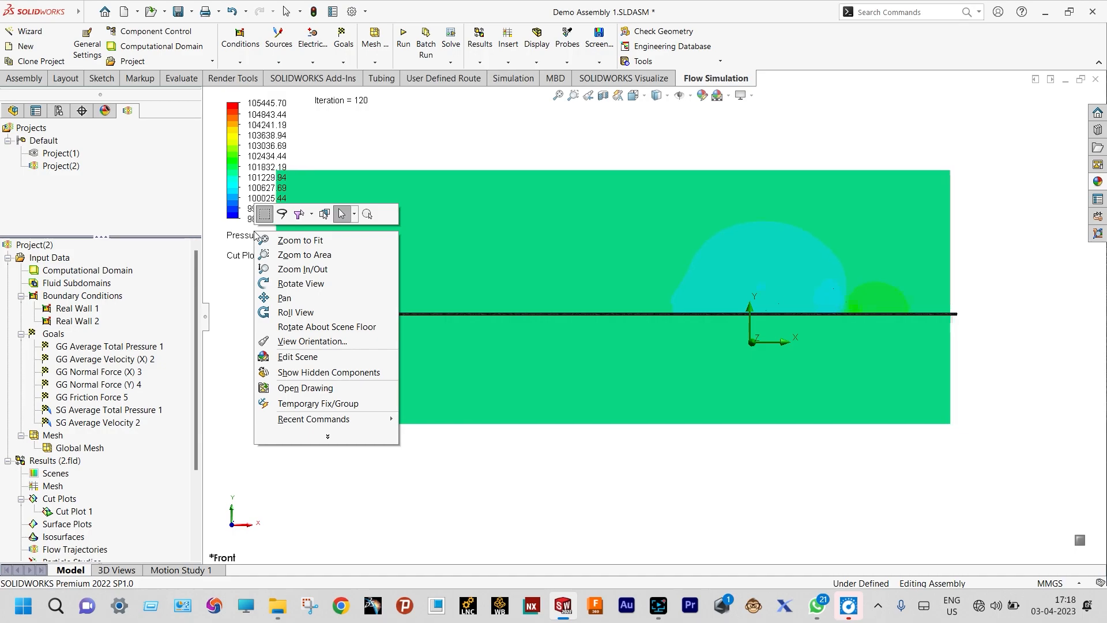
left_click(237, 281)
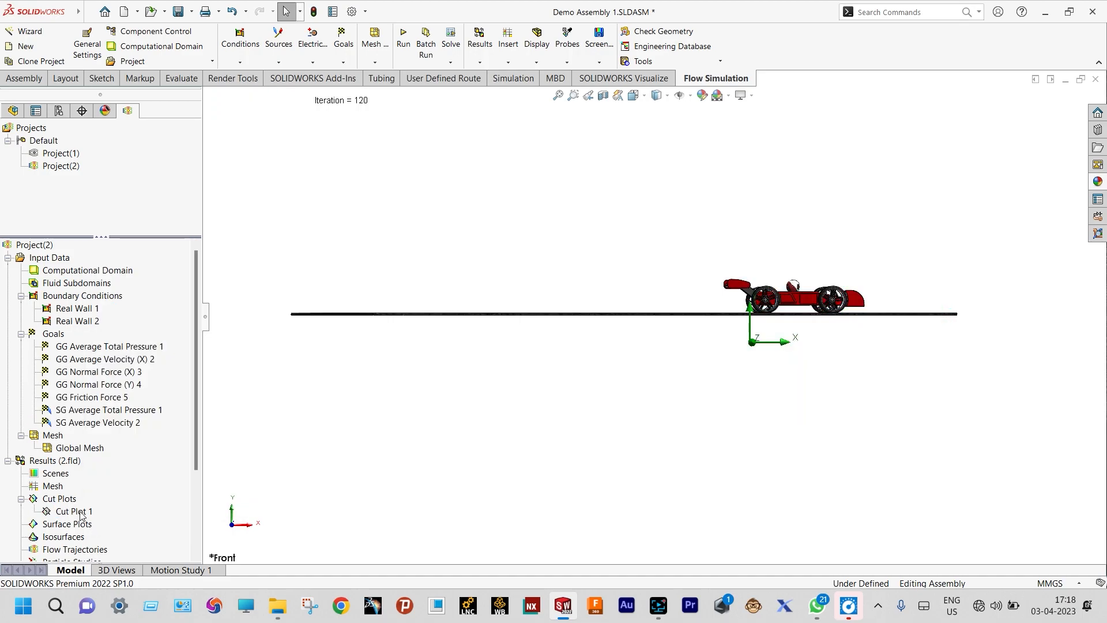
right_click(74, 512)
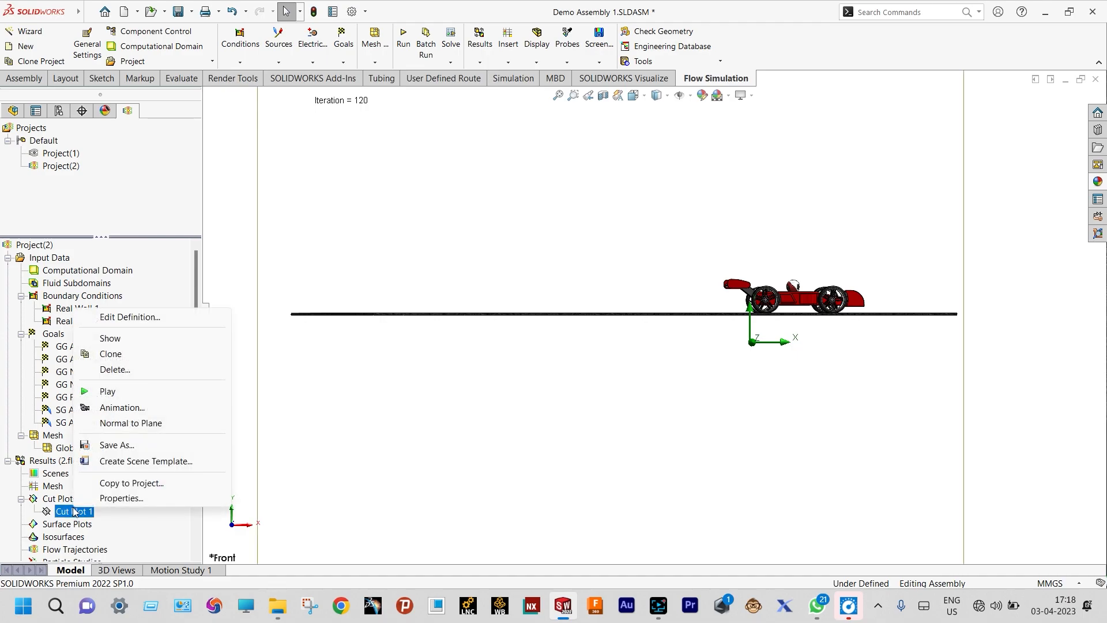
left_click(148, 317)
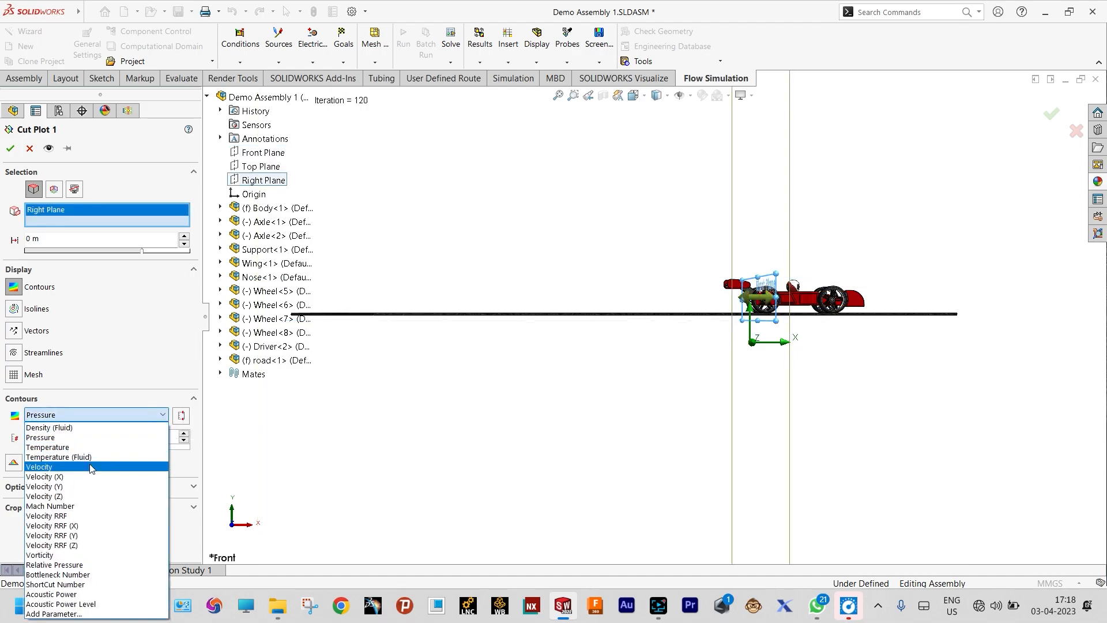
left_click(91, 467)
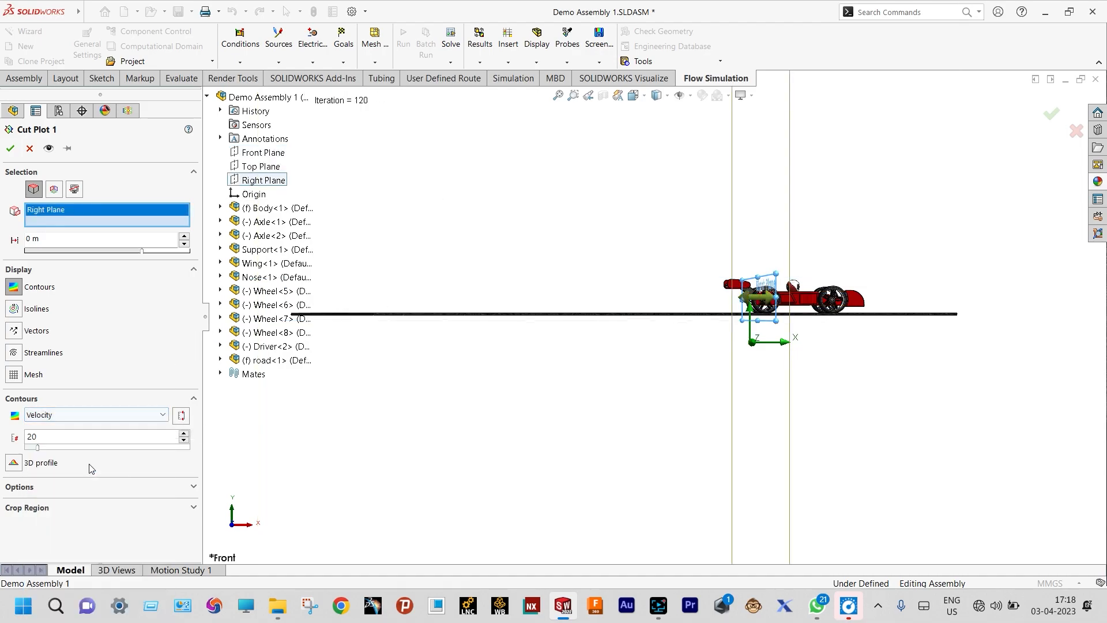
left_click(9, 149)
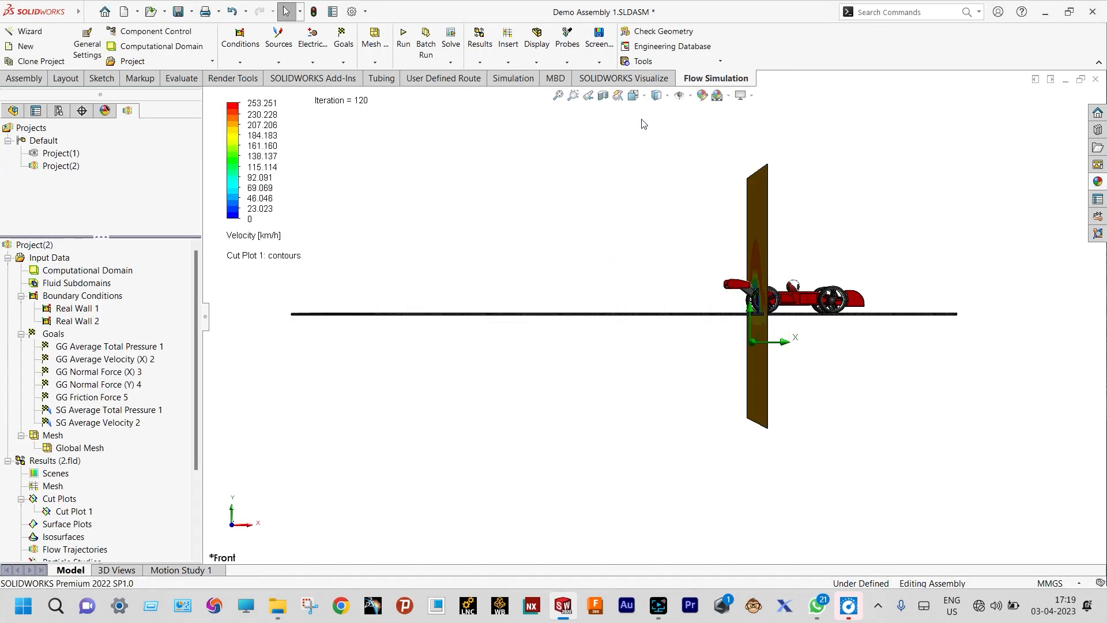
- Play the Right Plane velocity cut plot animation and examine it from the right side view and at an angle
left_click(645, 99)
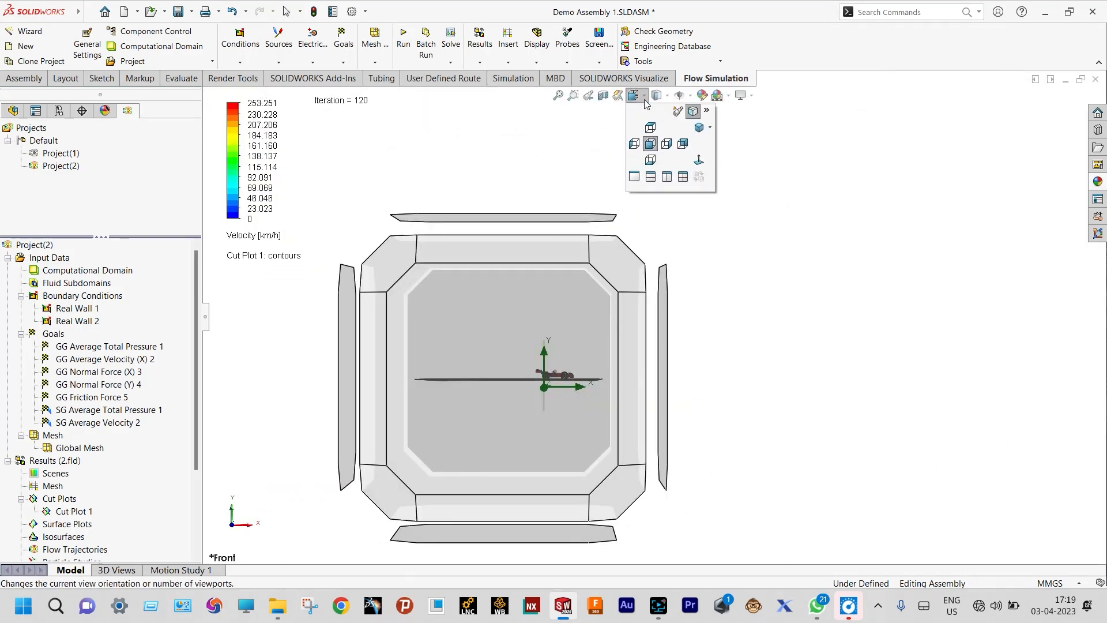
left_click(666, 144)
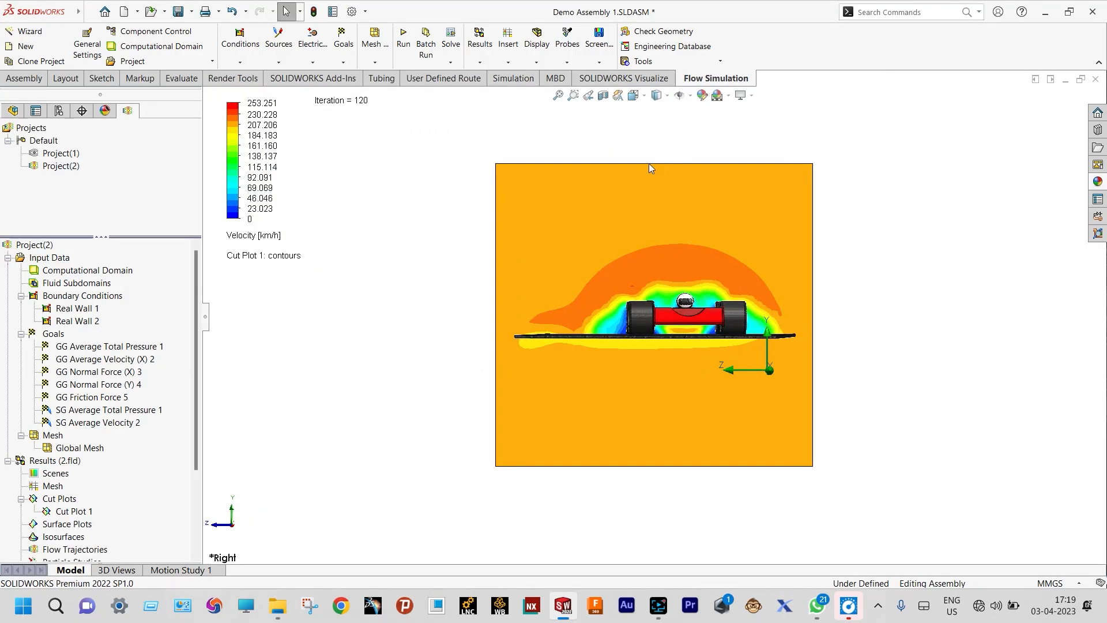
scroll(805, 303, "down", 1)
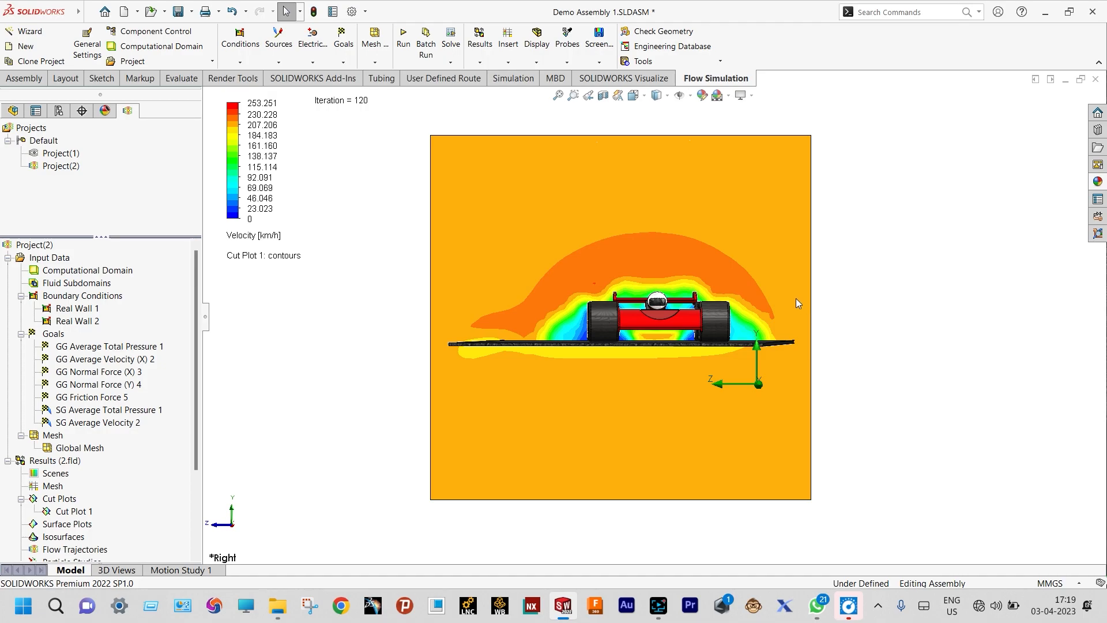
right_click(81, 512)
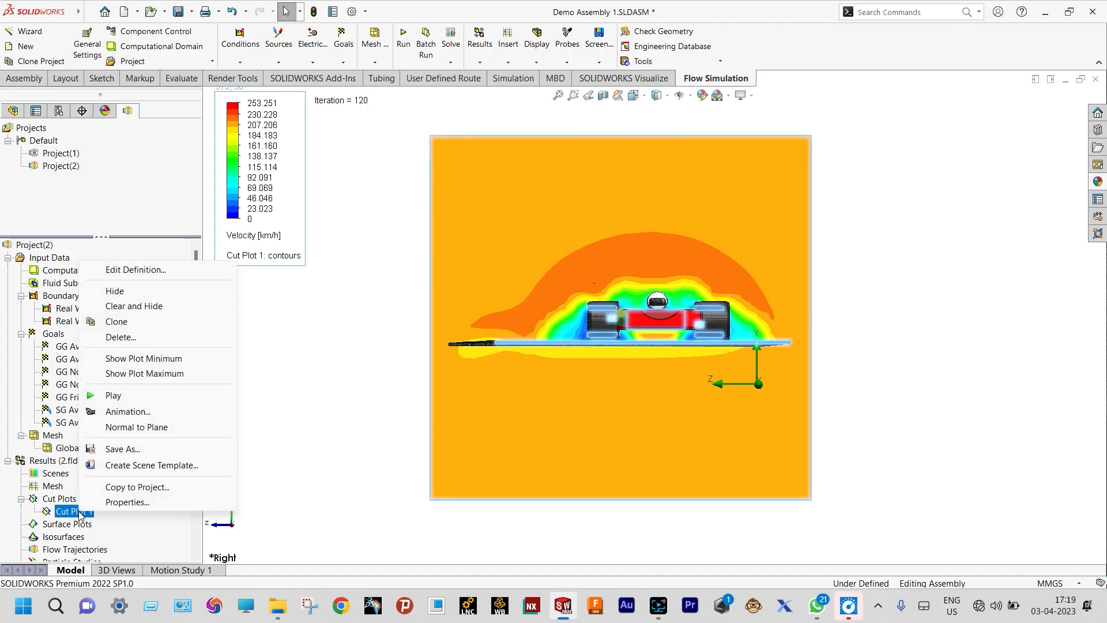
left_click(123, 396)
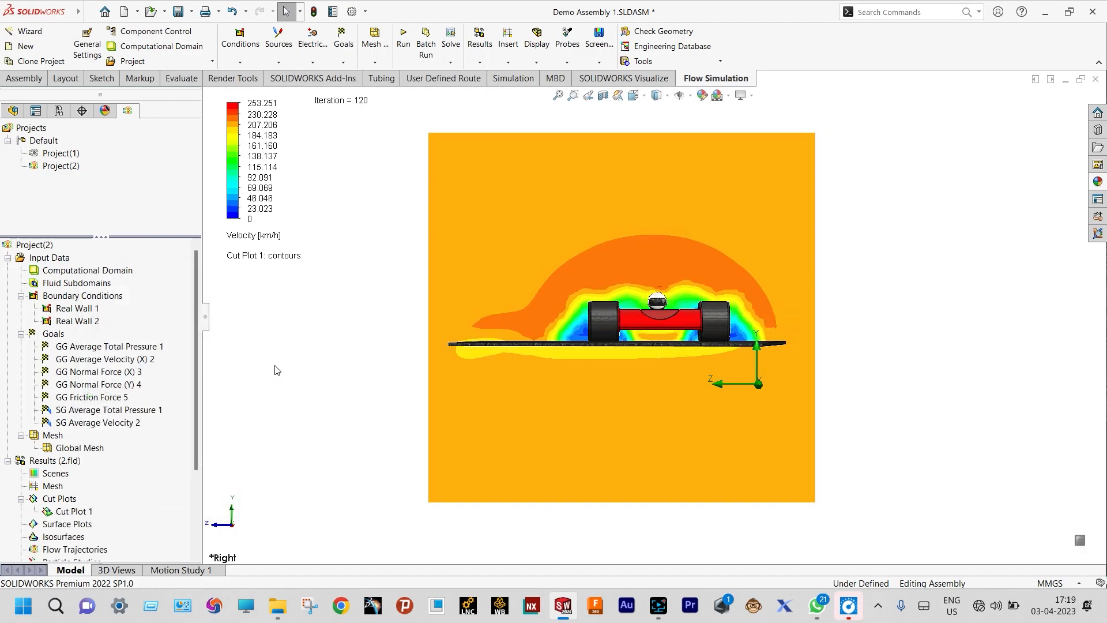
middle_click_drag(291, 362, 332, 392)
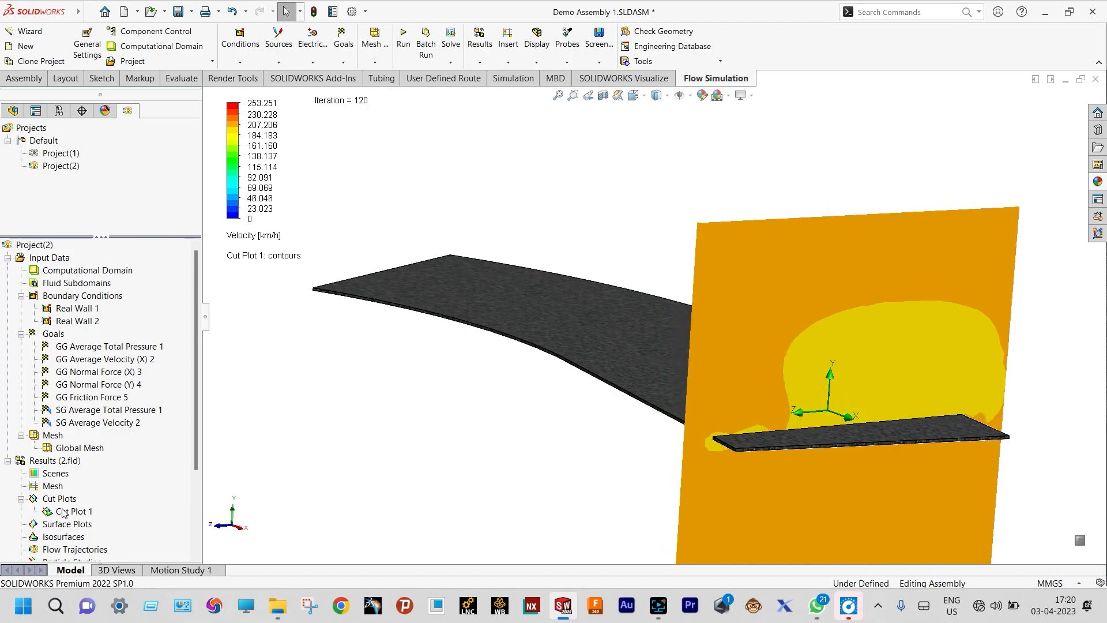
- Switch the animated Right Plane cut plot to Pressure to examine it, and clear and hide the plot
left_click(253, 235)
left_click(254, 266)
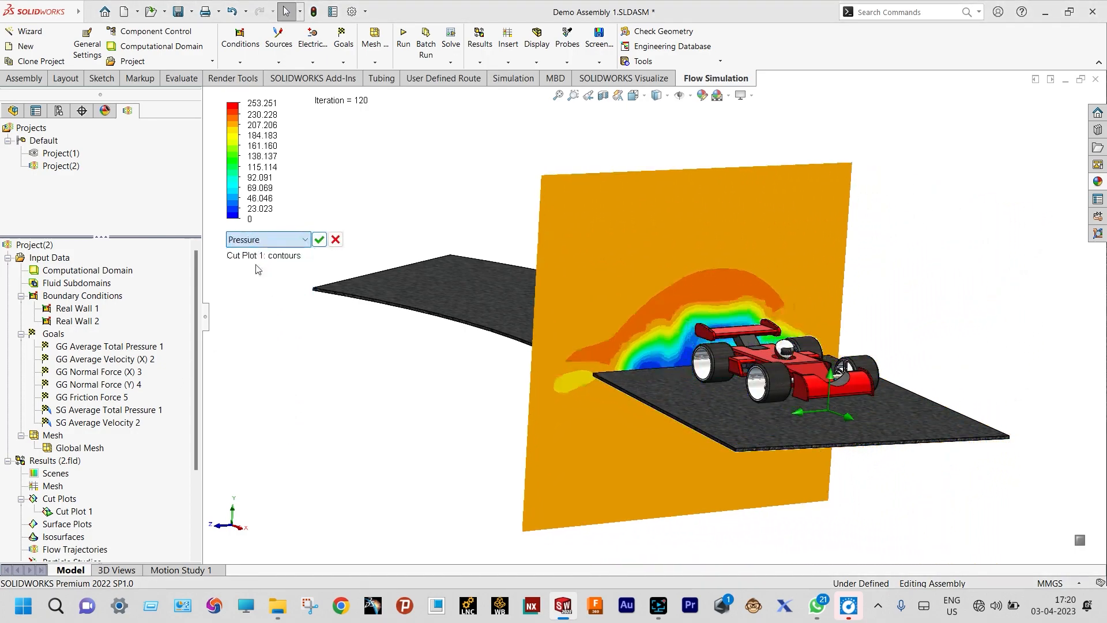
left_click(319, 240)
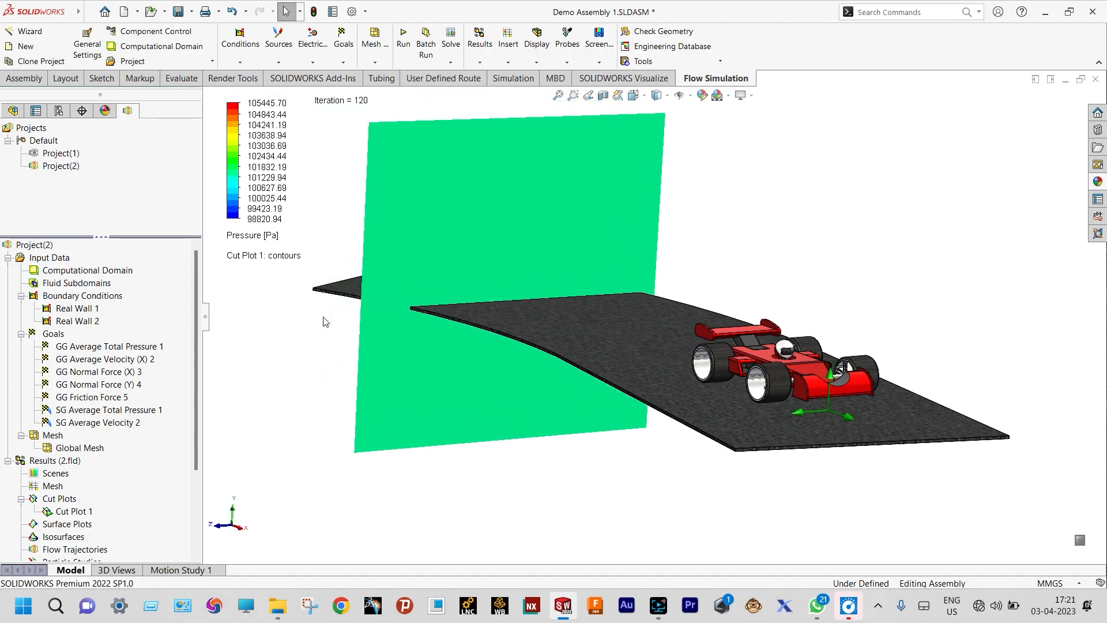
right_click(72, 511)
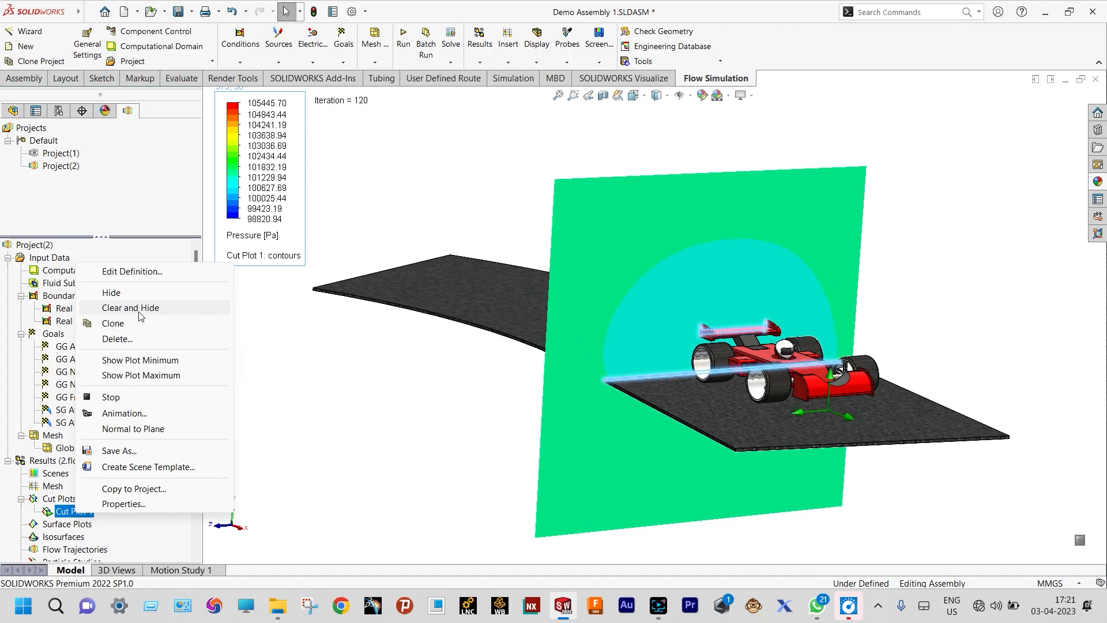
left_click(138, 308)
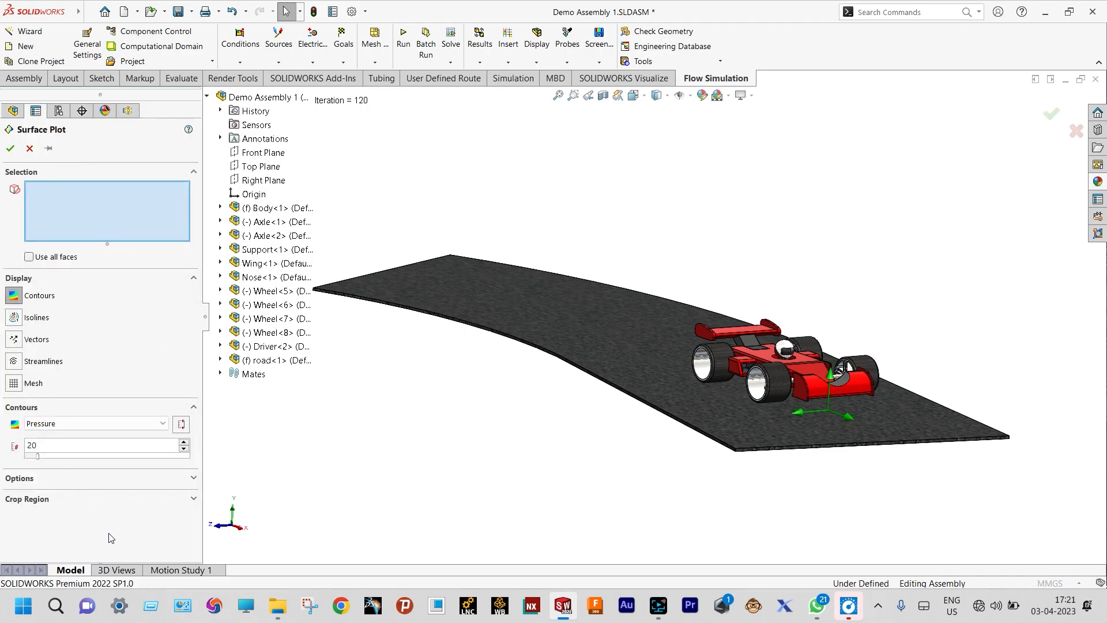
- Start a surface plot with Velocity contours and select the curved front face of the nose and the upper face of the rear wing
left_click(161, 424)
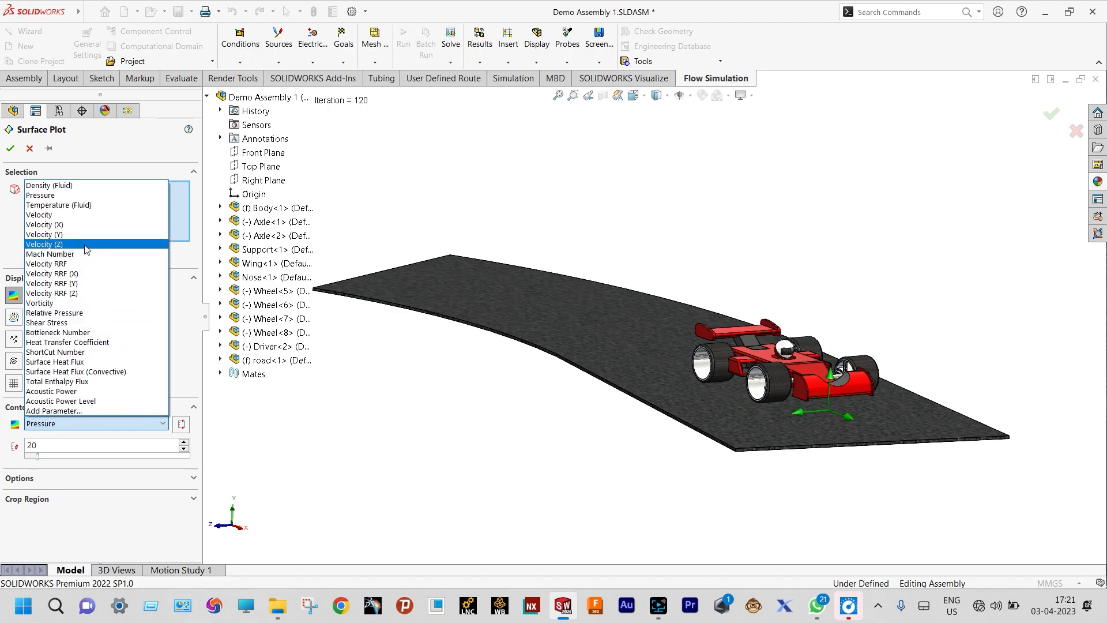
left_click(79, 215)
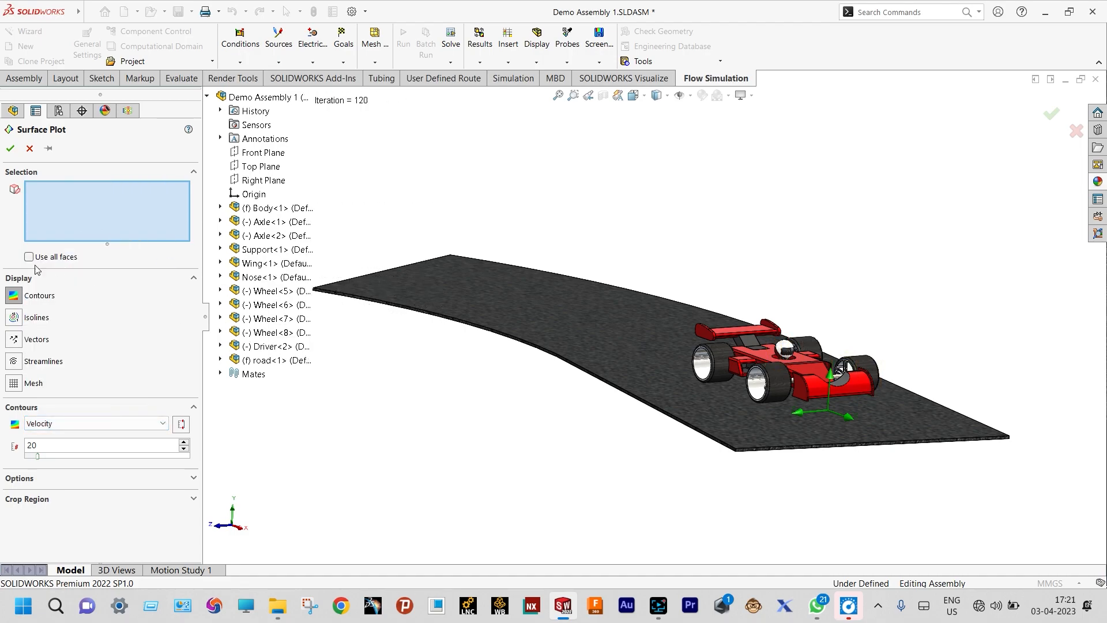
scroll(815, 350, "down", 3)
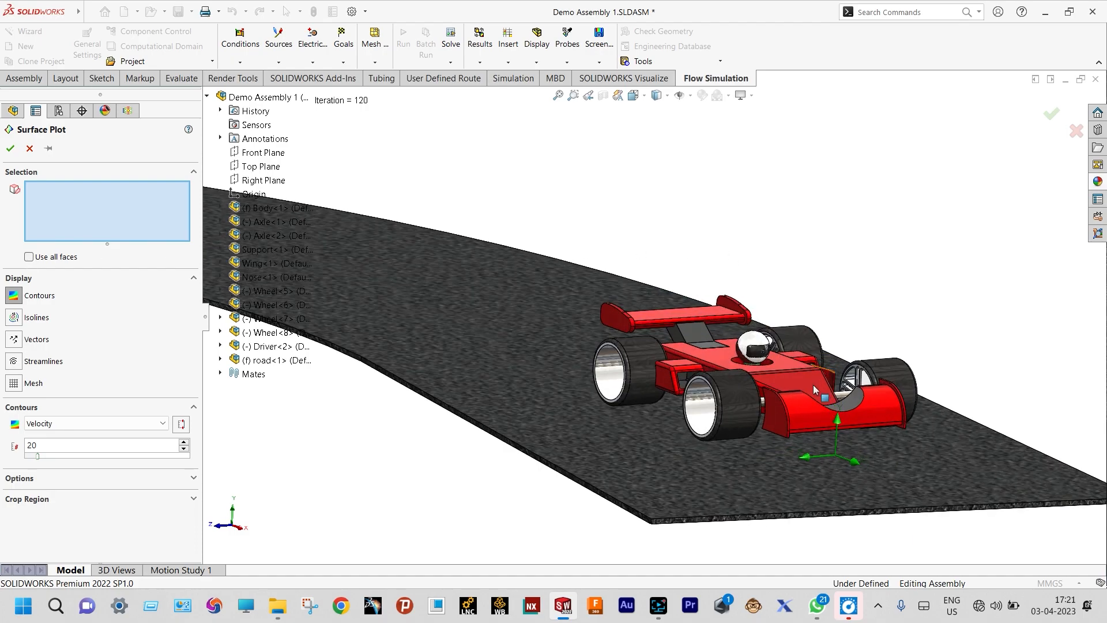
left_click(800, 407)
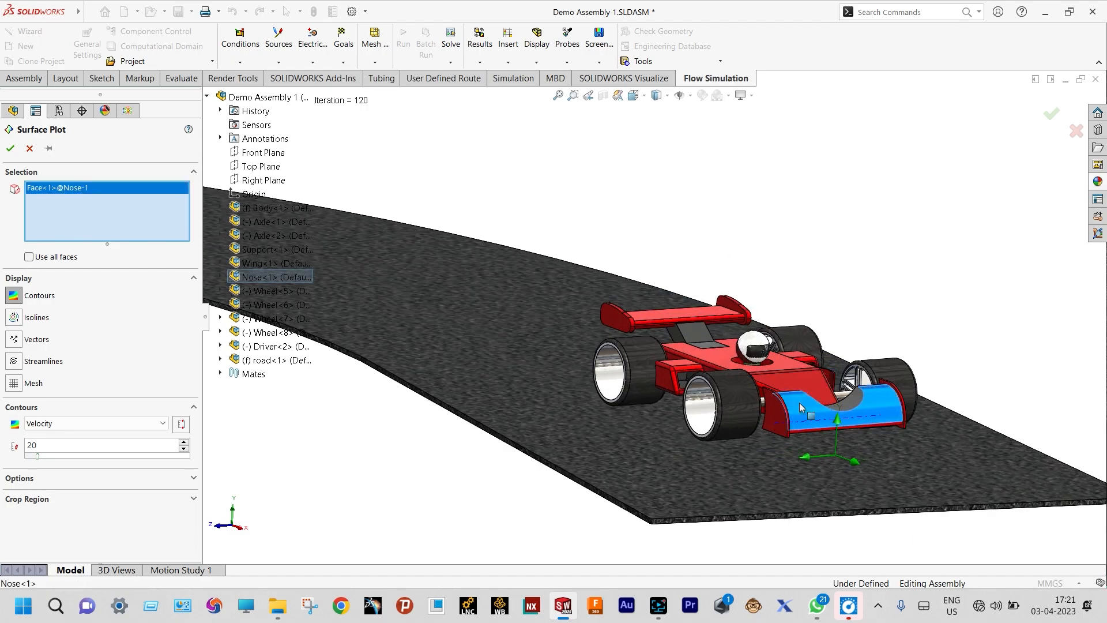
scroll(799, 407, "down", 3)
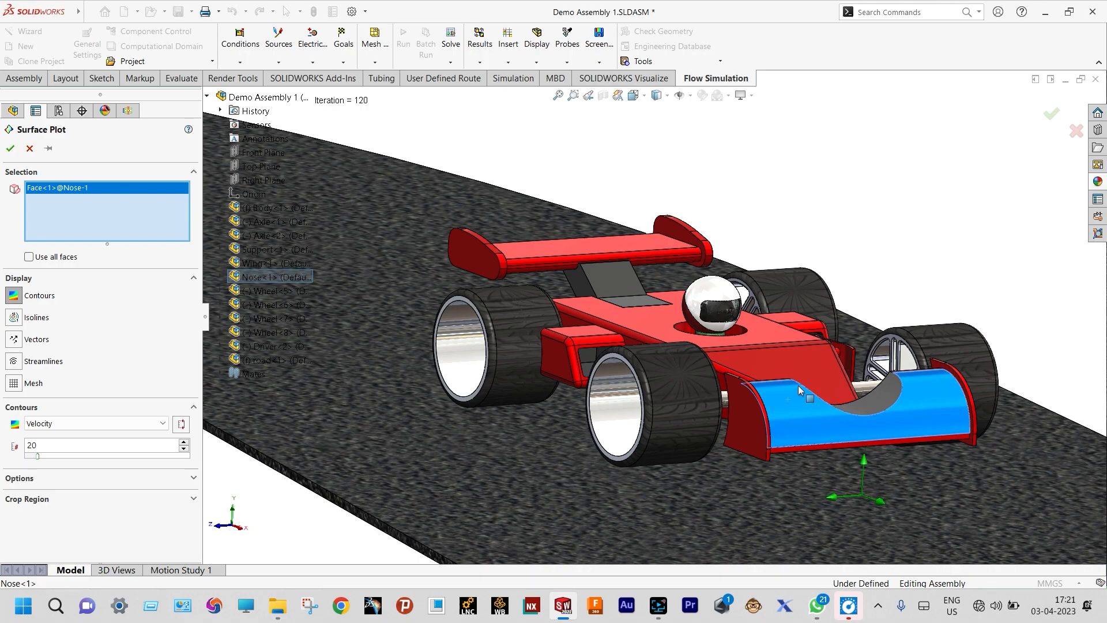
left_click(596, 249)
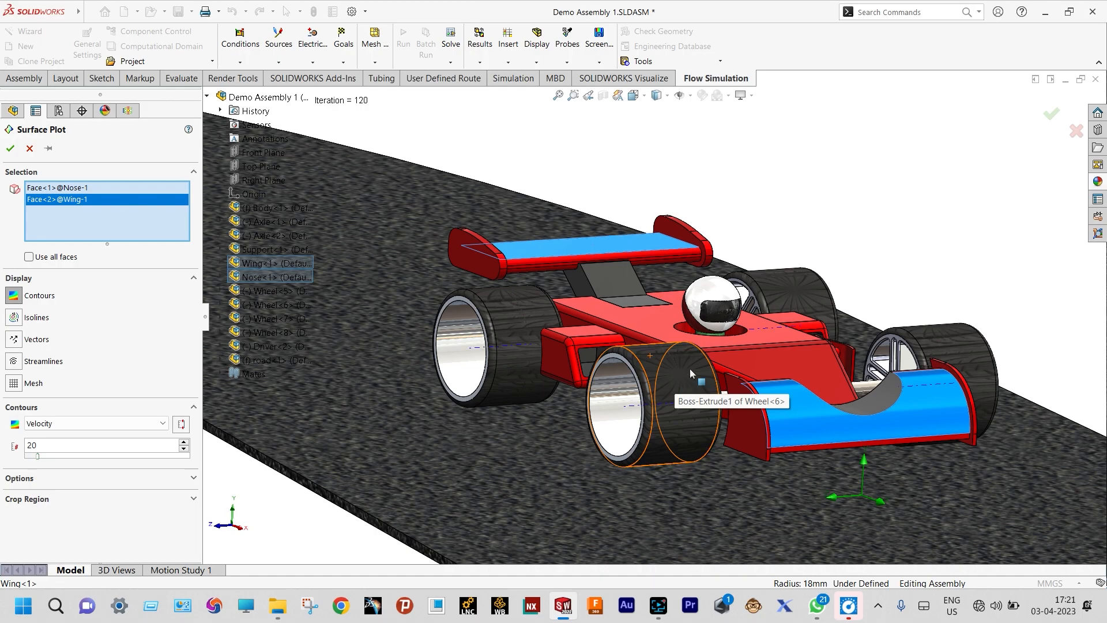
- Add the body's sloped front and top faces, the nose's side face and the near side pod's faces to the surface plot
left_click(801, 362)
scroll(761, 337, "down", 4)
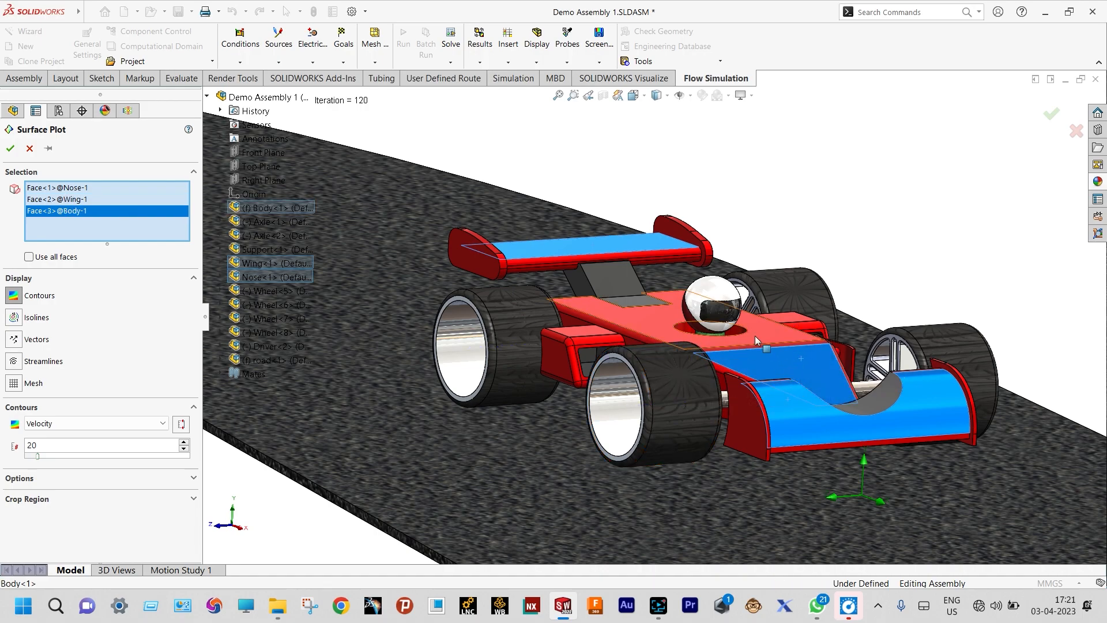
left_click(759, 332)
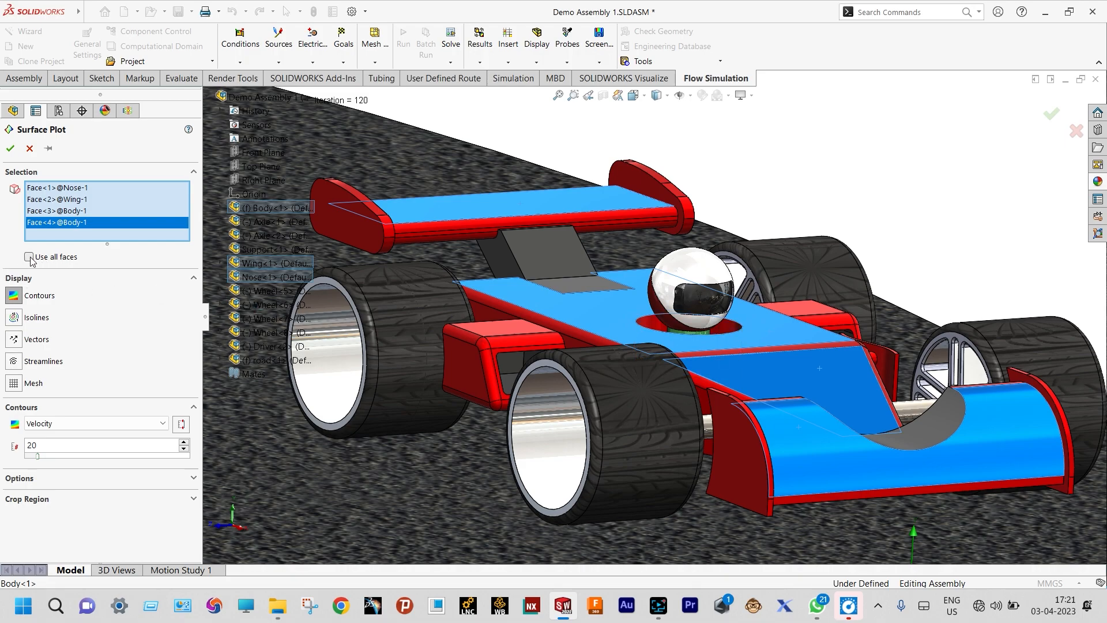
left_click(749, 463)
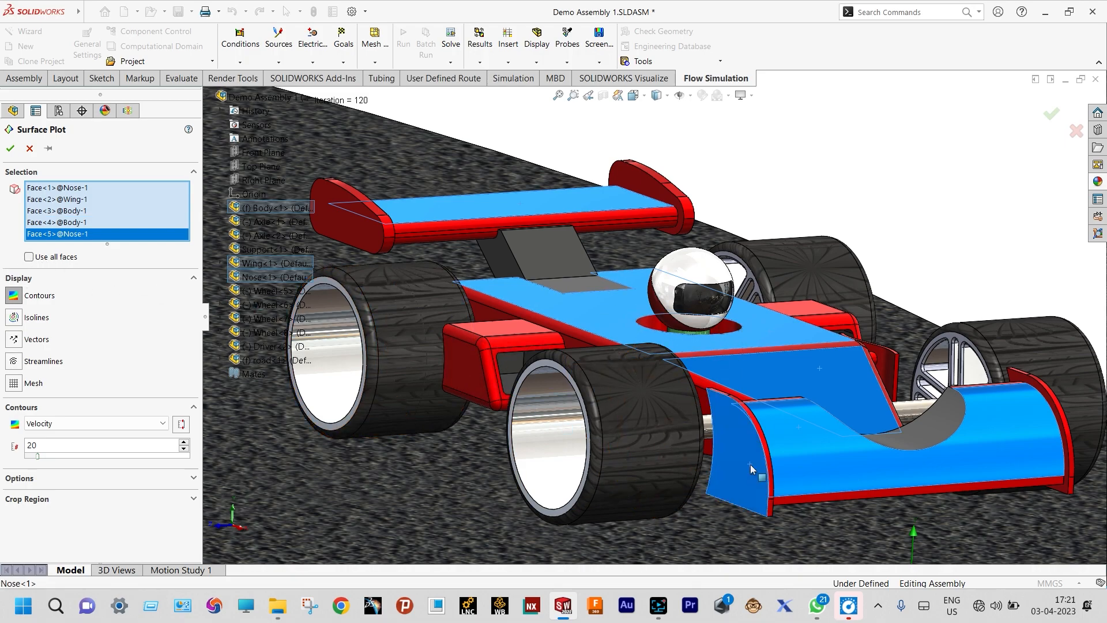
left_click(506, 327)
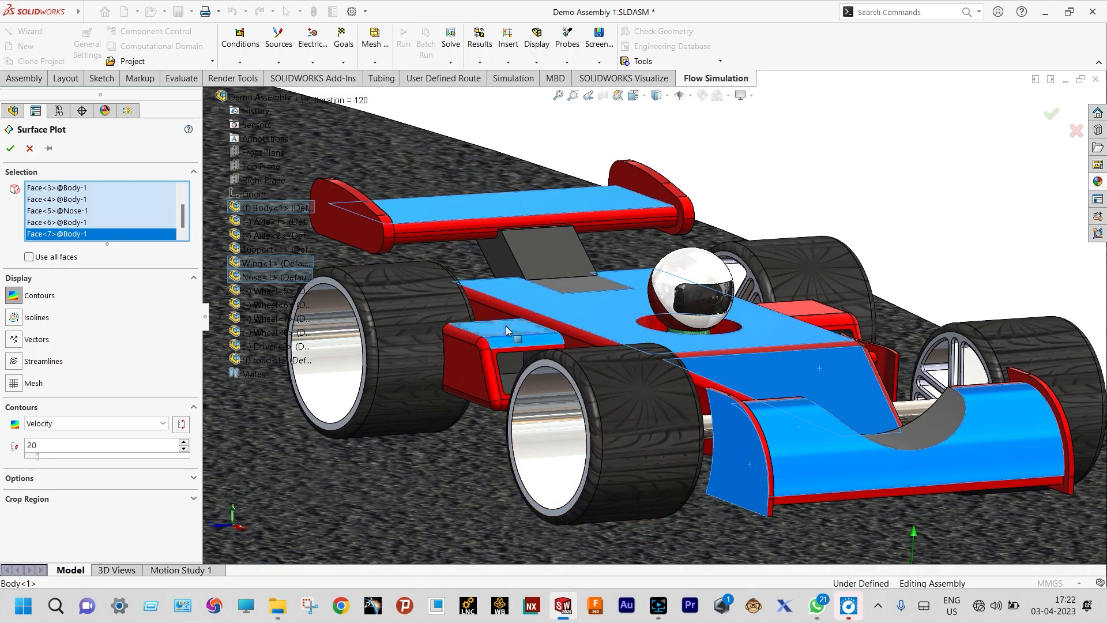
left_click(472, 354)
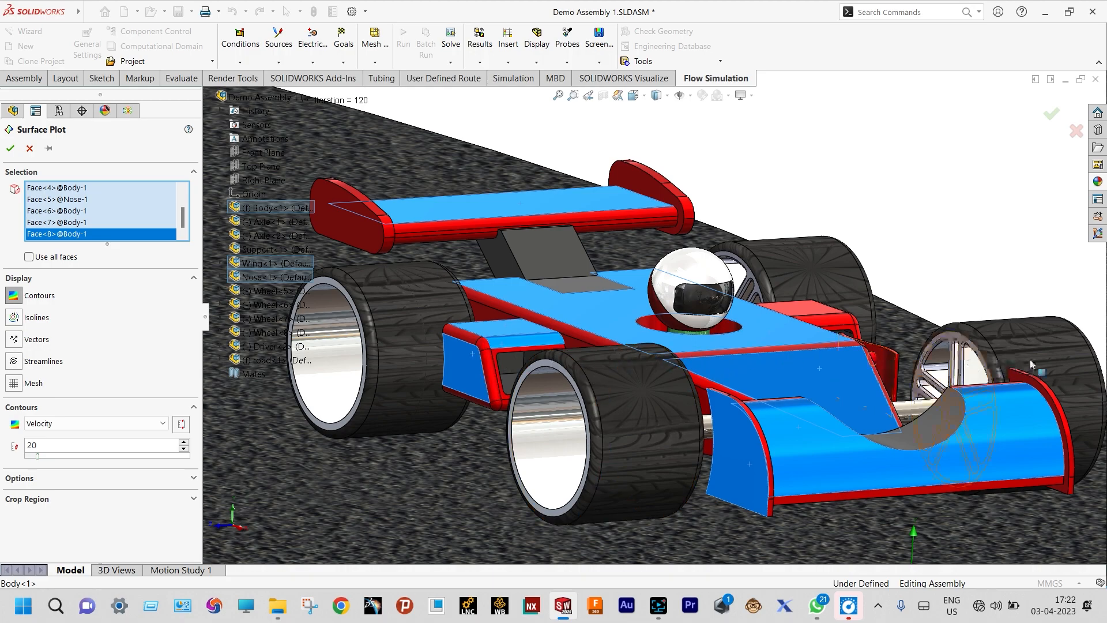
- Apply the surface plot to all faces with Velocity contours only, without isolines, and create it
middle_click_drag(984, 278, 944, 301)
scroll(944, 301, "up", 2)
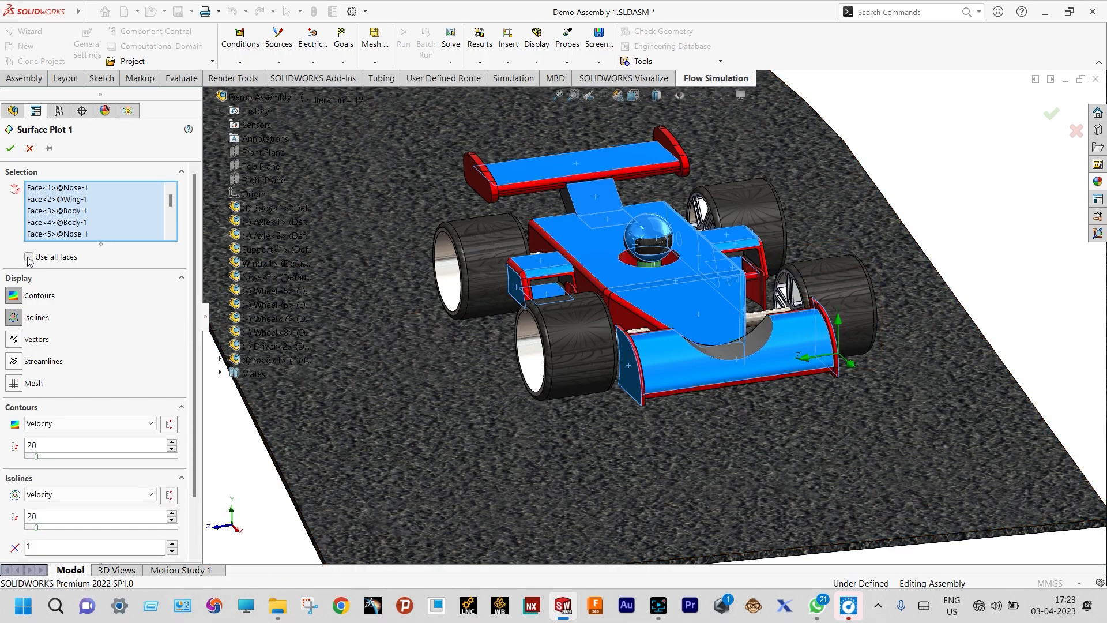
left_click(28, 257)
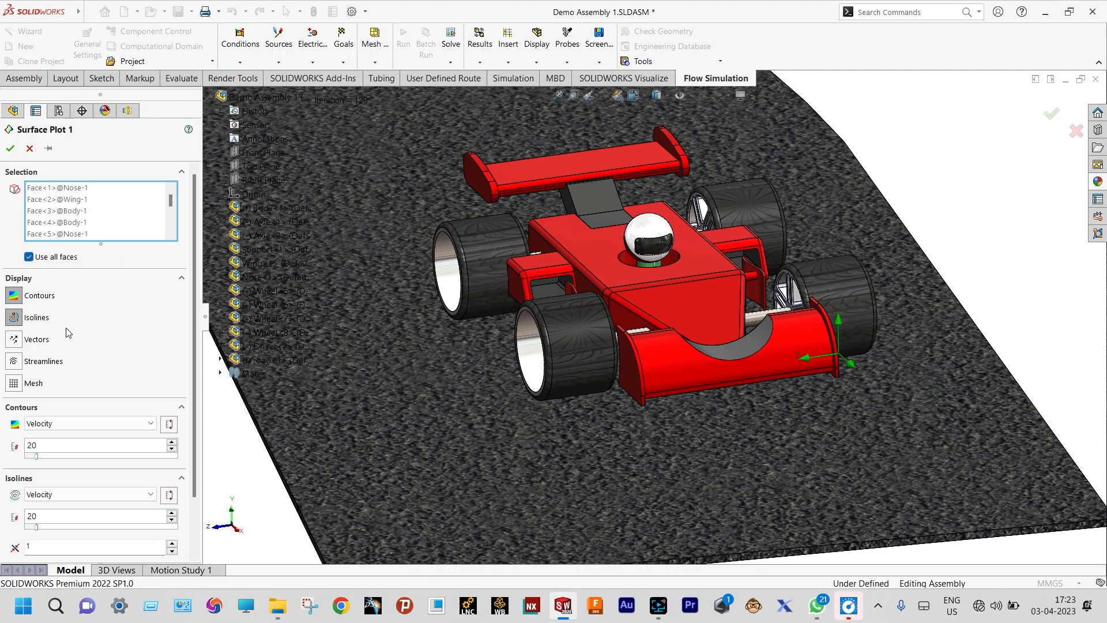
left_click(15, 319)
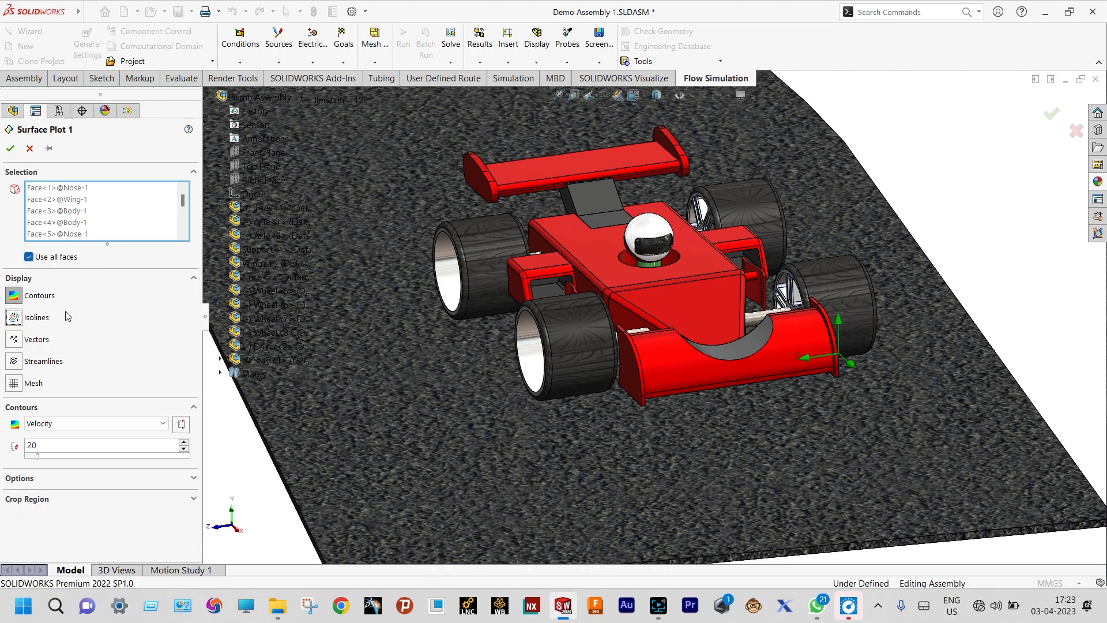
left_click(11, 149)
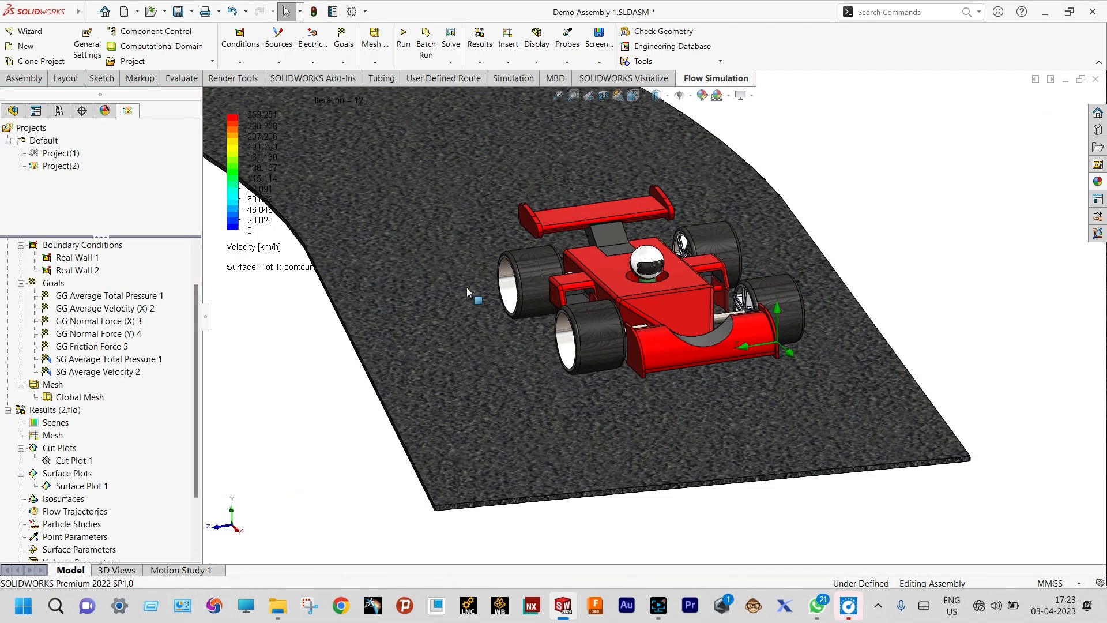
- Examine the Velocity surface plot on the car and road
right_click(95, 491)
left_click(459, 347)
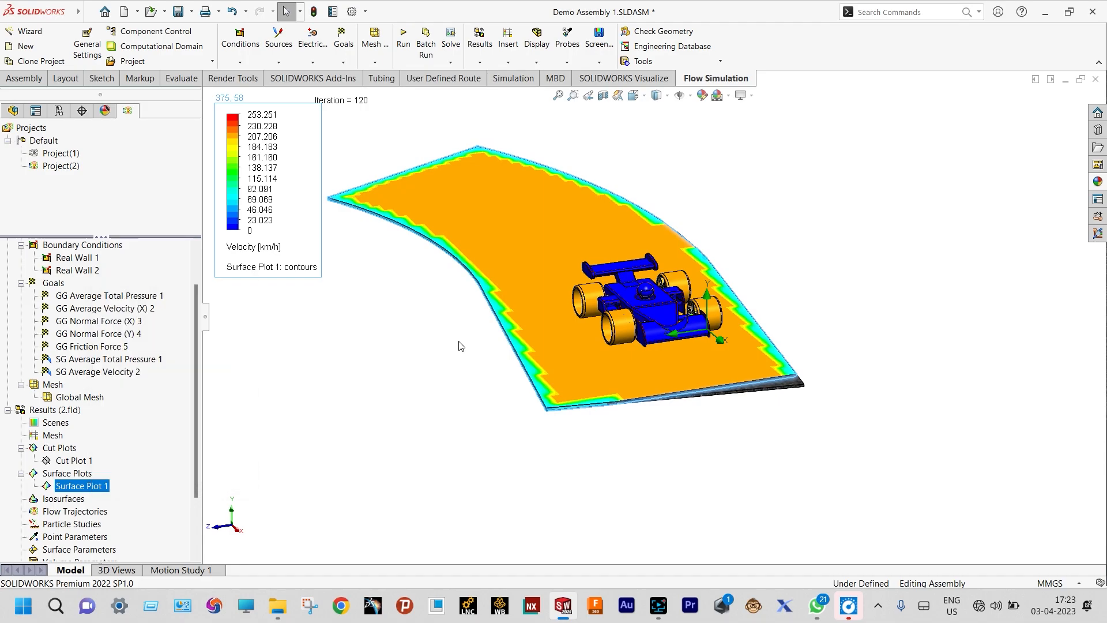
scroll(455, 351, "down", 2)
mouse_move(455, 351)
middle_mouse_down()
mouse_move(460, 359)
mouse_move(458, 346)
middle_mouse_up()
scroll(851, 256, "down", 2)
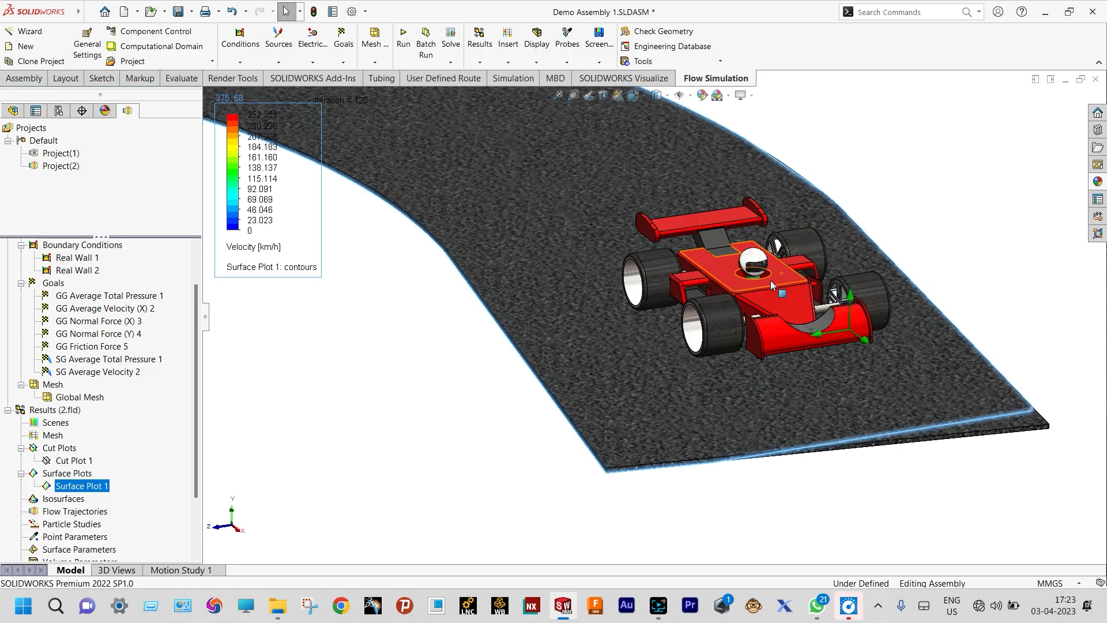
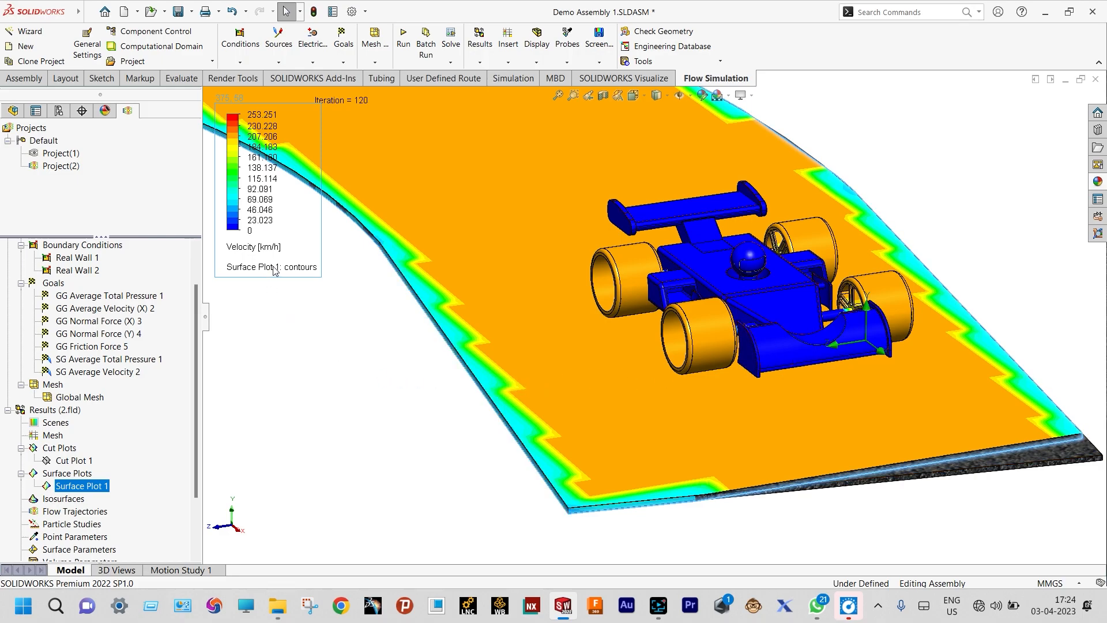
- Switch the surface plot to Pressure to examine it around the car and road, and hide the plot
left_click(248, 247)
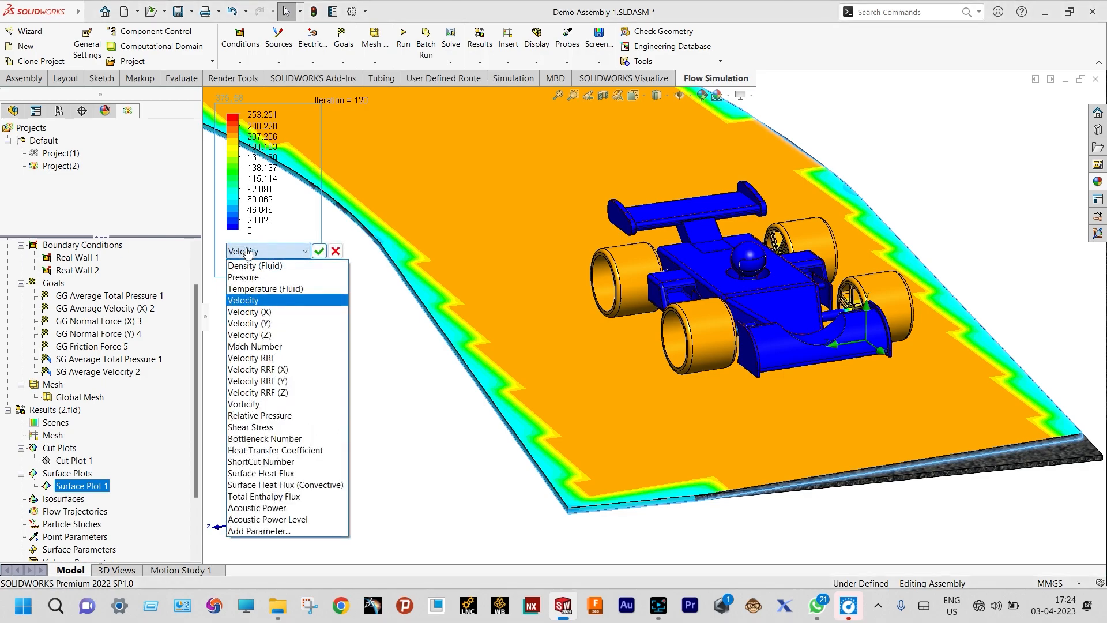
left_click(245, 278)
left_click(319, 251)
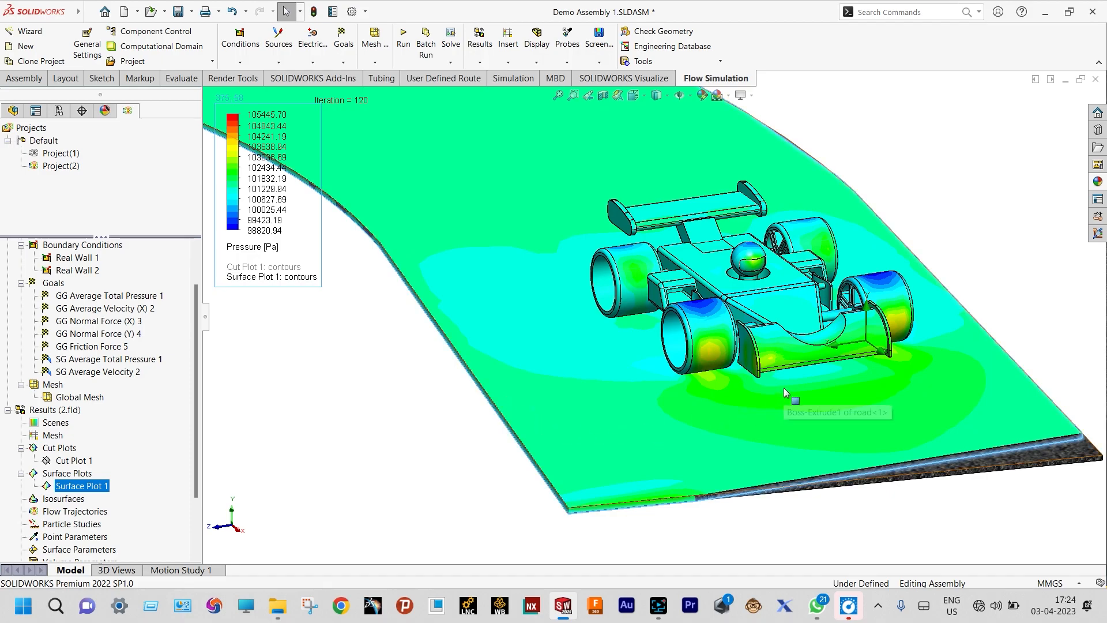
scroll(864, 388, "down", 2)
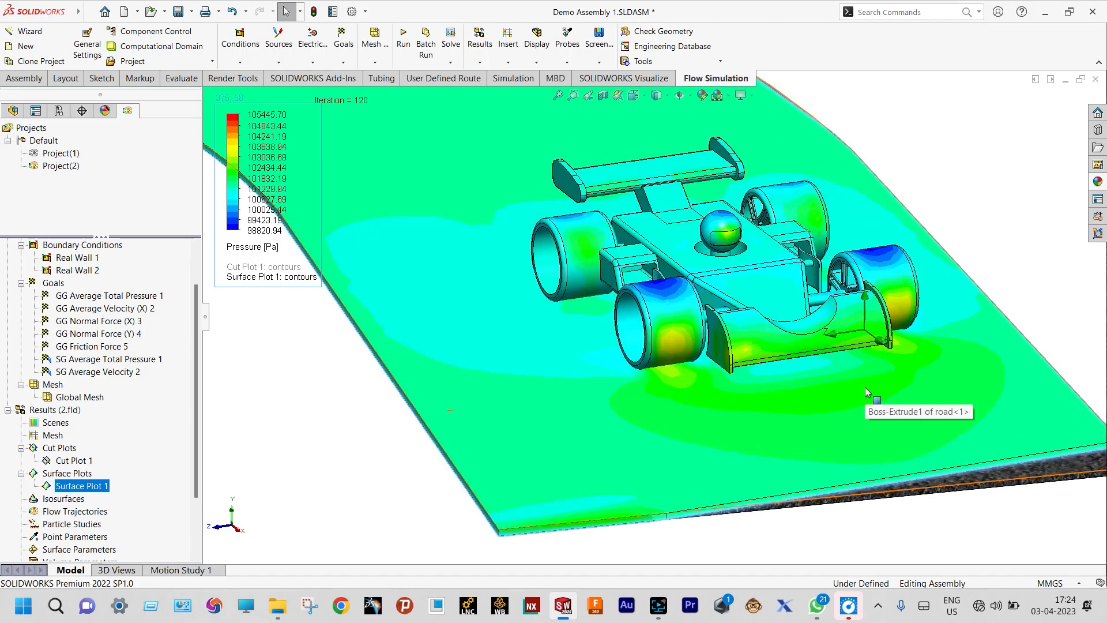
scroll(865, 391, "up", 1)
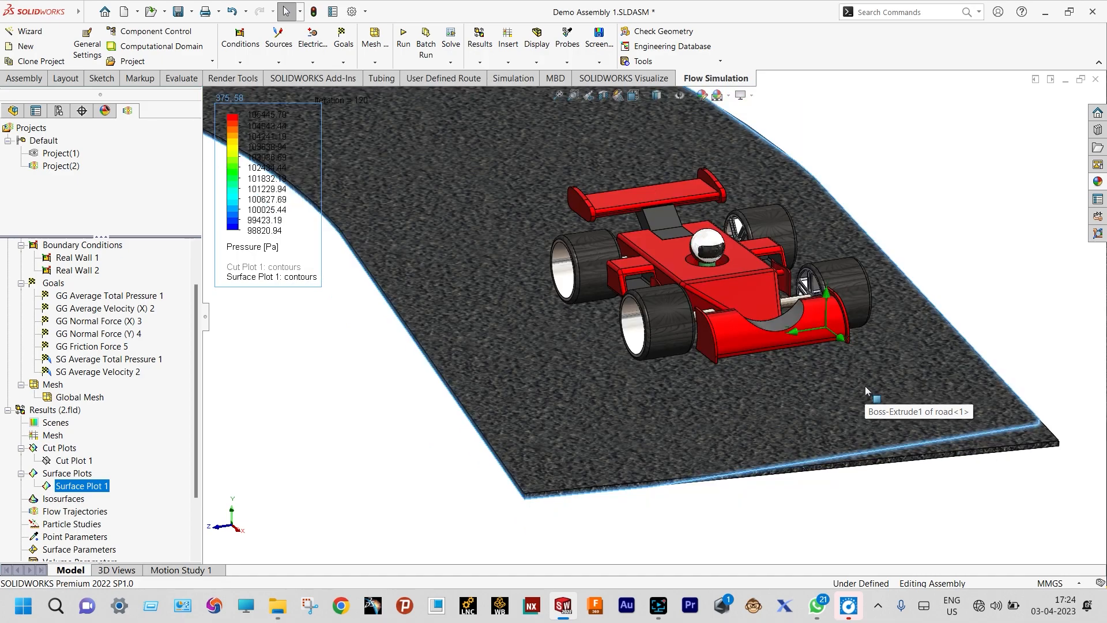
scroll(865, 385, "down", 1)
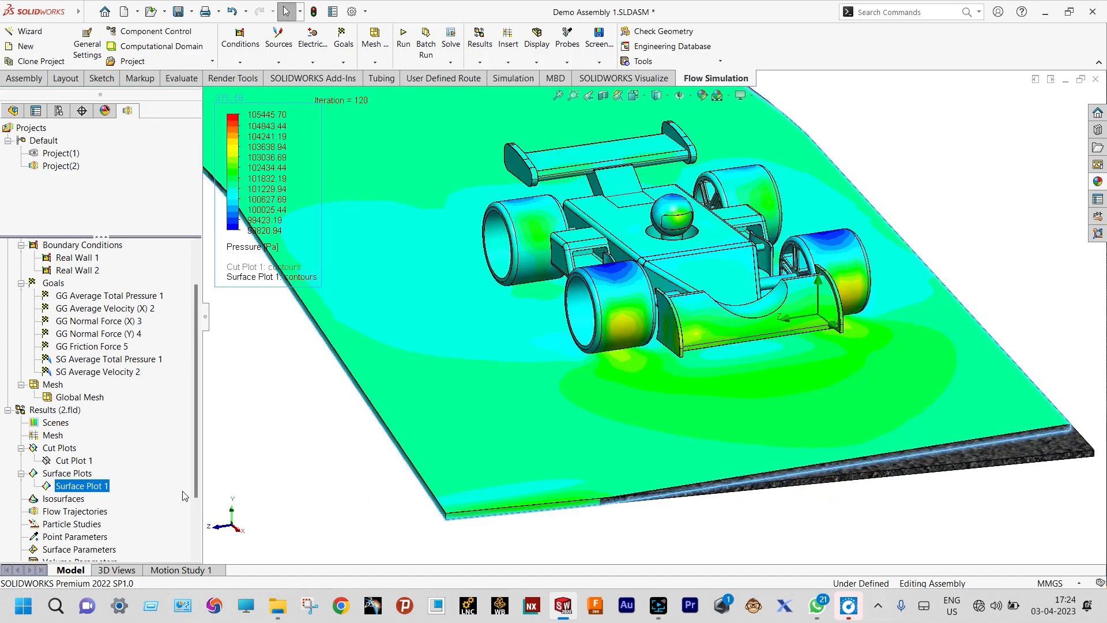
right_click(95, 491)
left_click(129, 297)
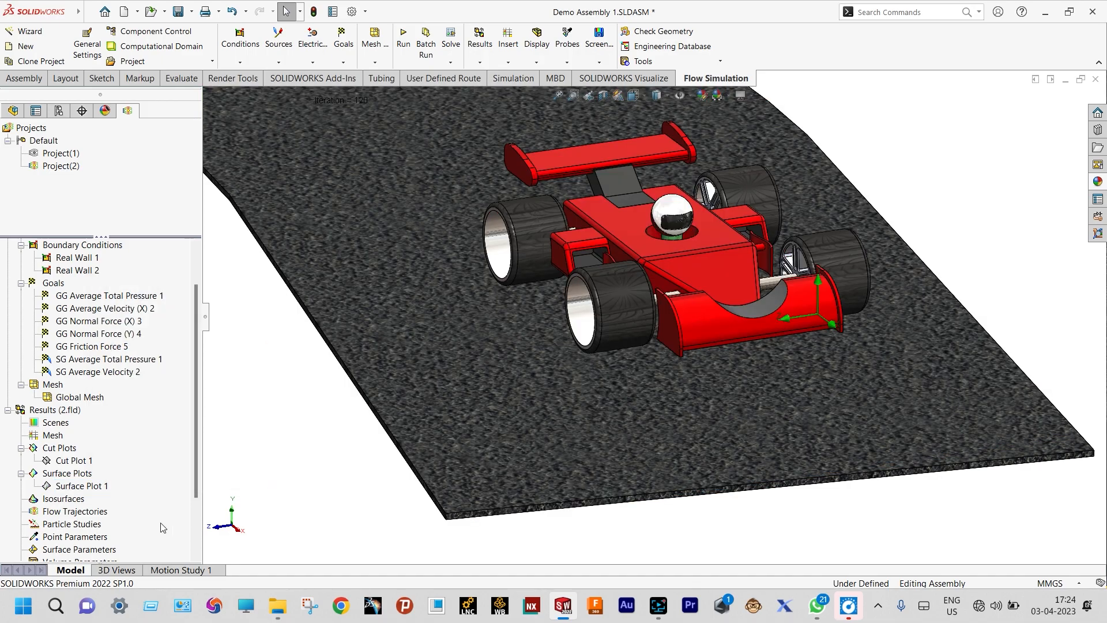
- Insert flow trajectories from a rectangle of starting points, shown as dynamic trajectories with arrows coloured by Velocity
right_click(92, 512)
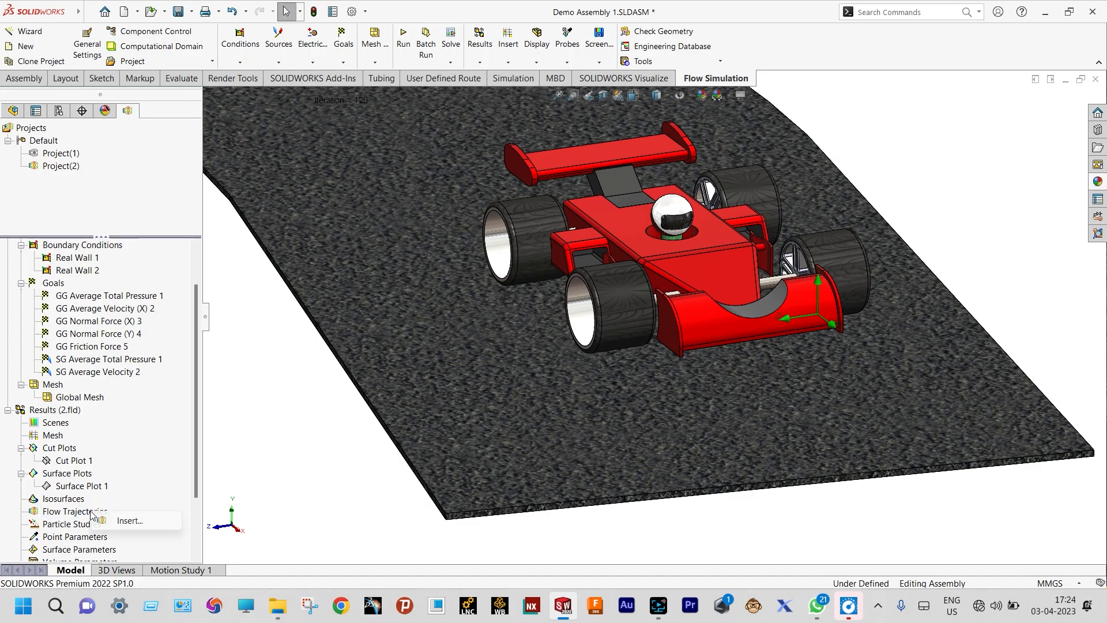
left_click(124, 521)
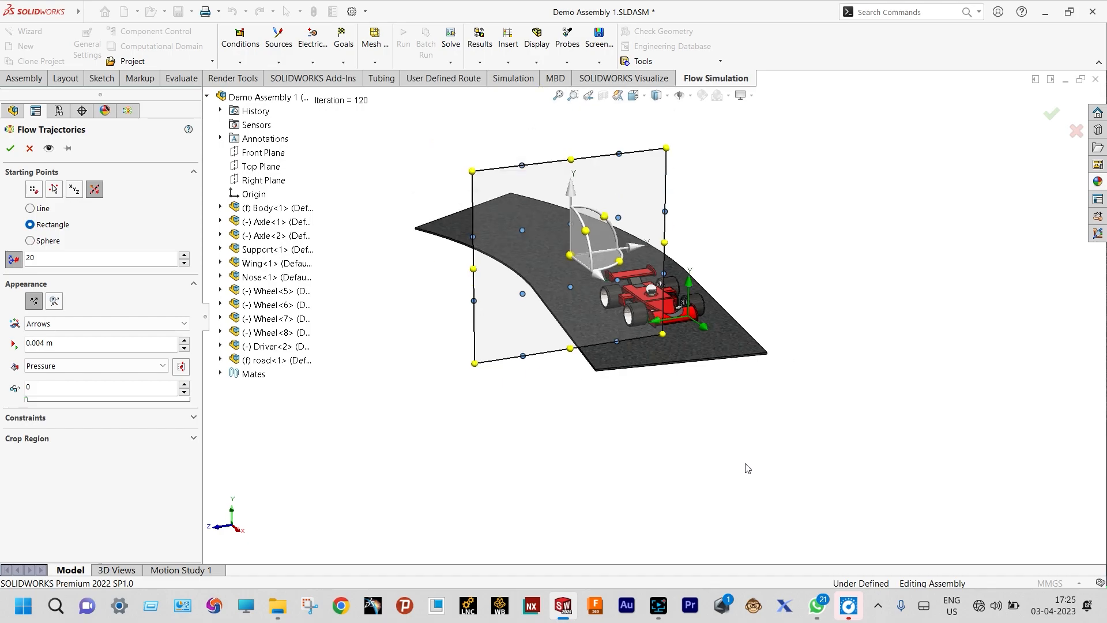
left_click(633, 443)
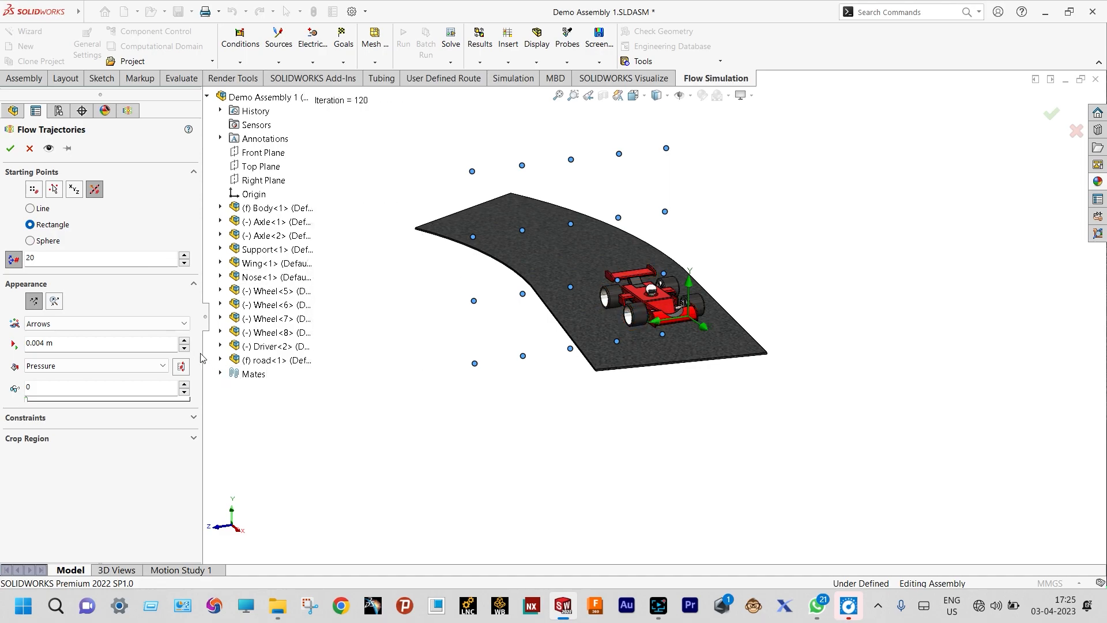
left_click(182, 325)
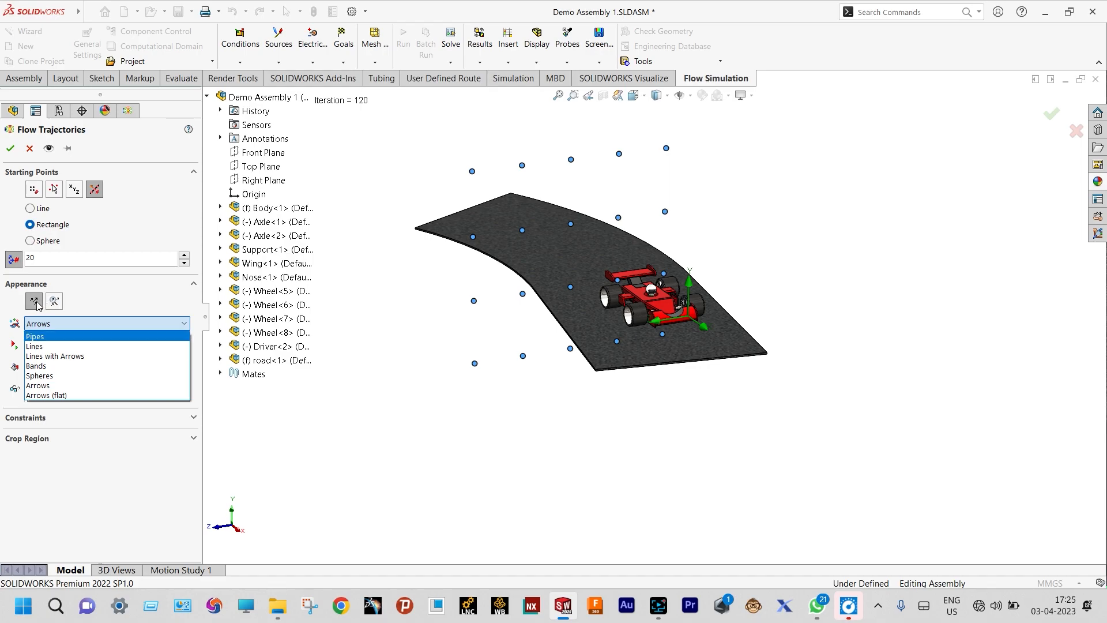
left_click(54, 302)
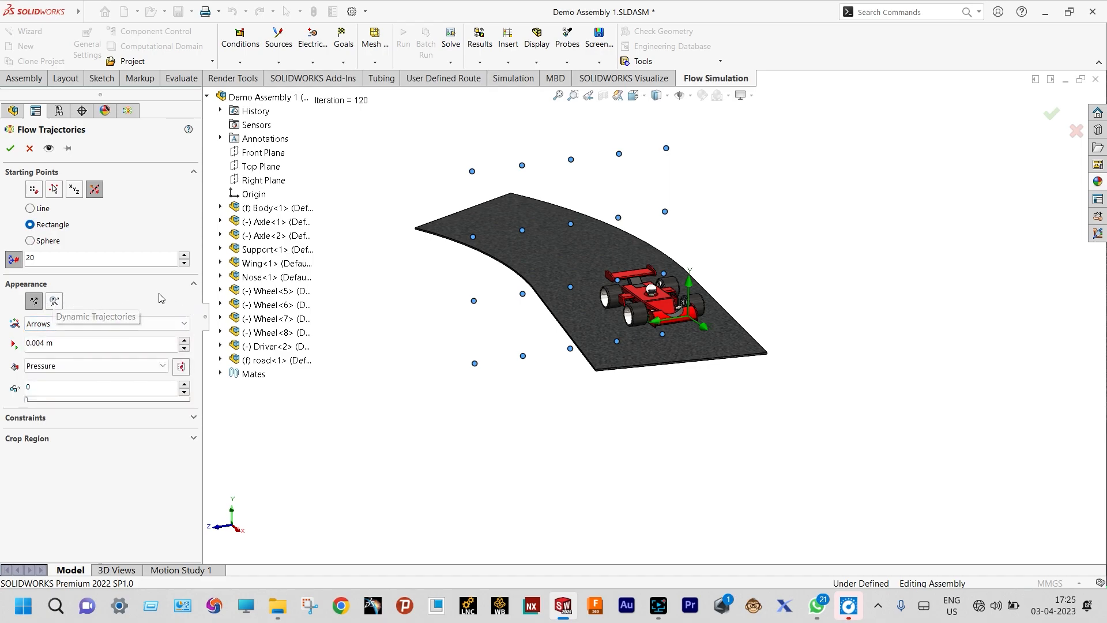
left_click(54, 302)
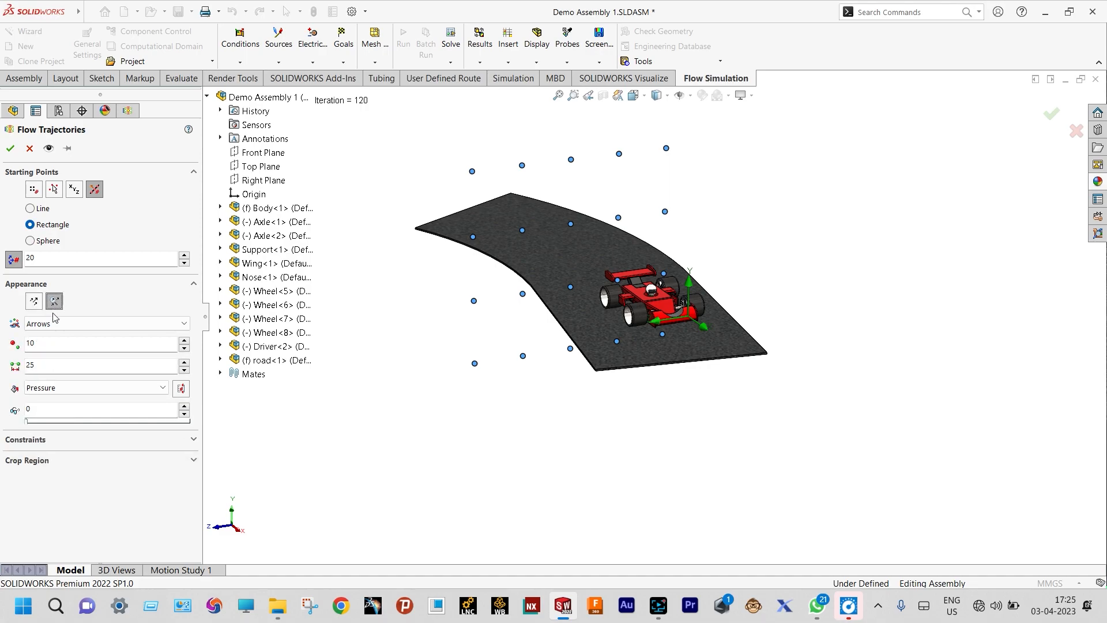
left_click(164, 387)
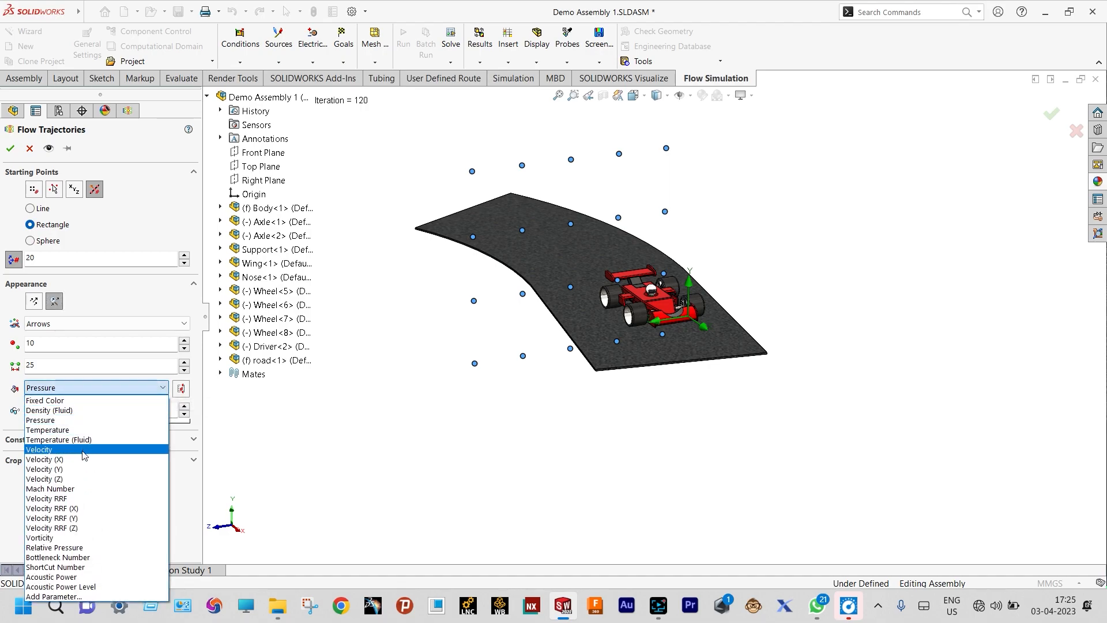
left_click(84, 450)
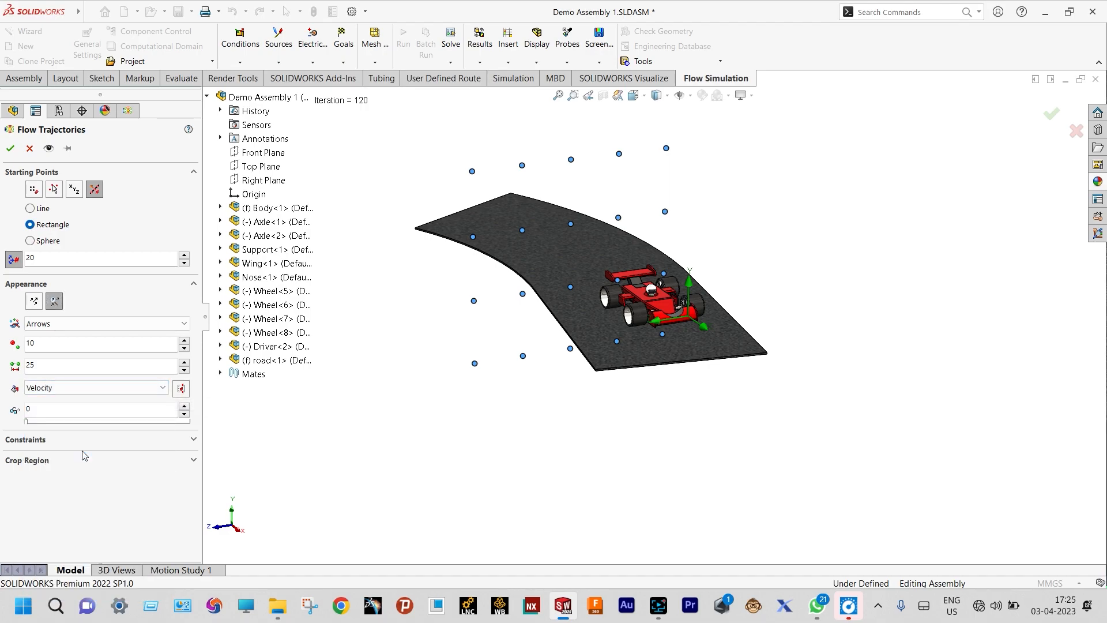
left_click(10, 149)
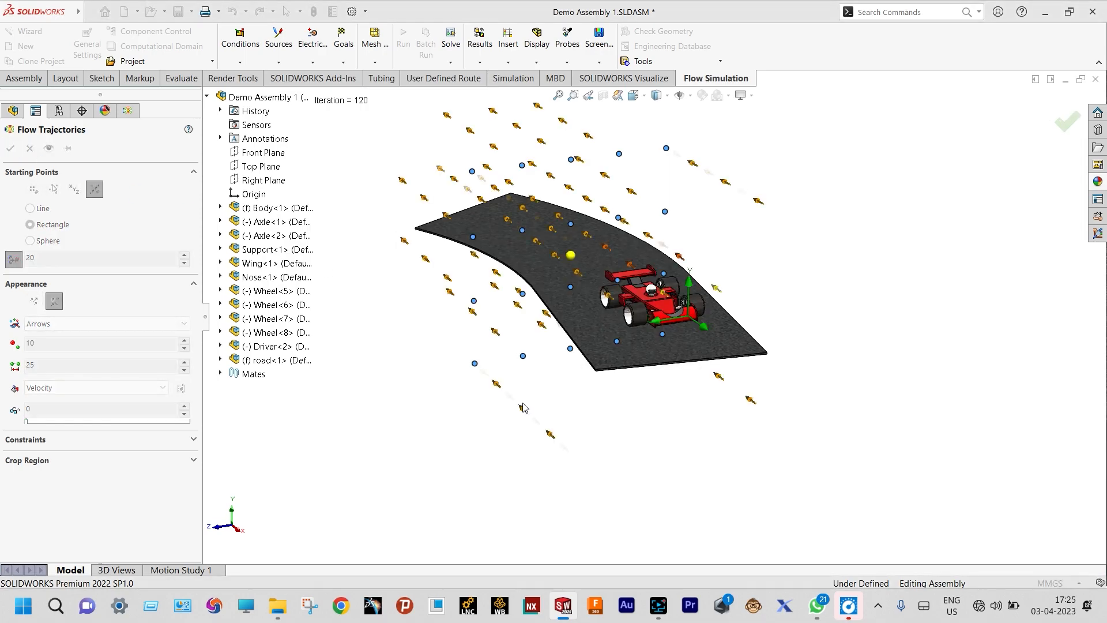
middle_click_drag(523, 408, 640, 414)
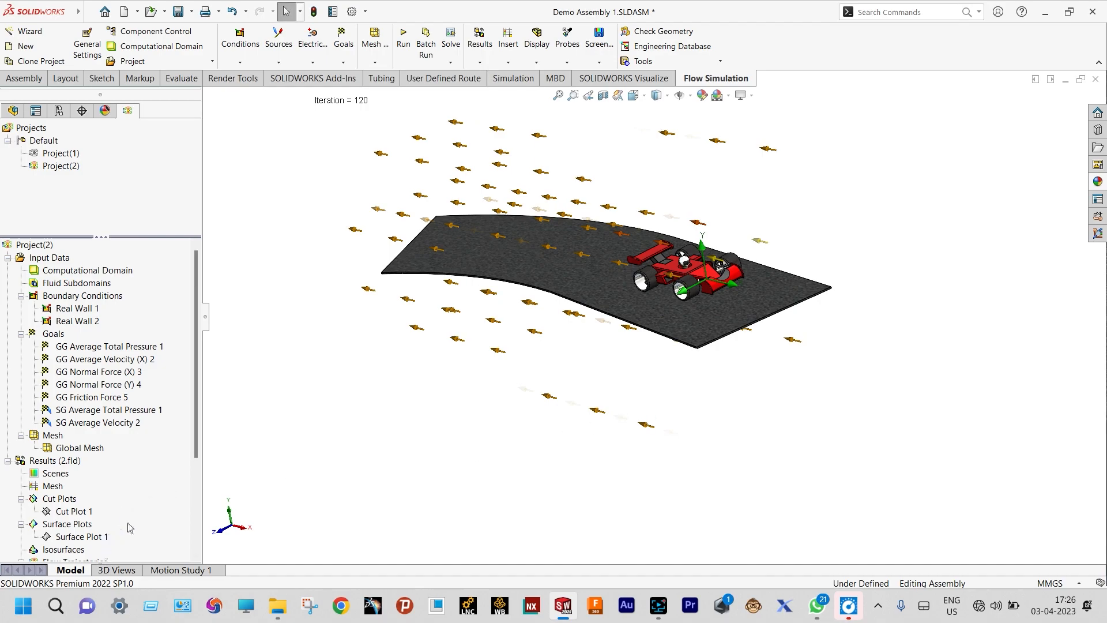
- Edit the flow trajectories to use 200 starting points and display them as Spheres
left_click_drag(196, 458, 197, 500)
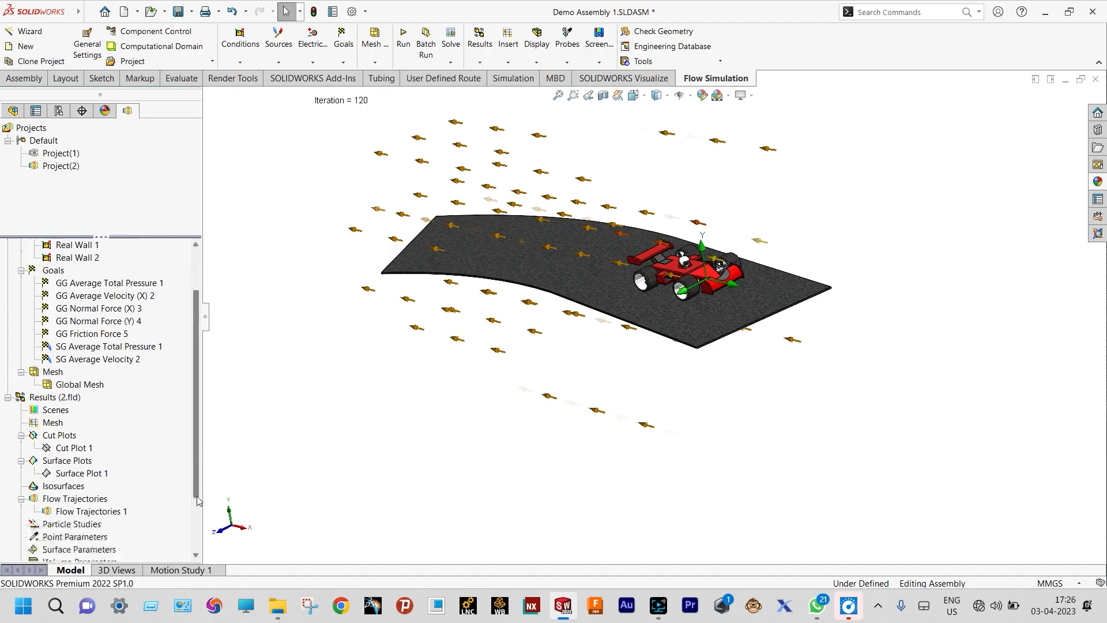
right_click(120, 512)
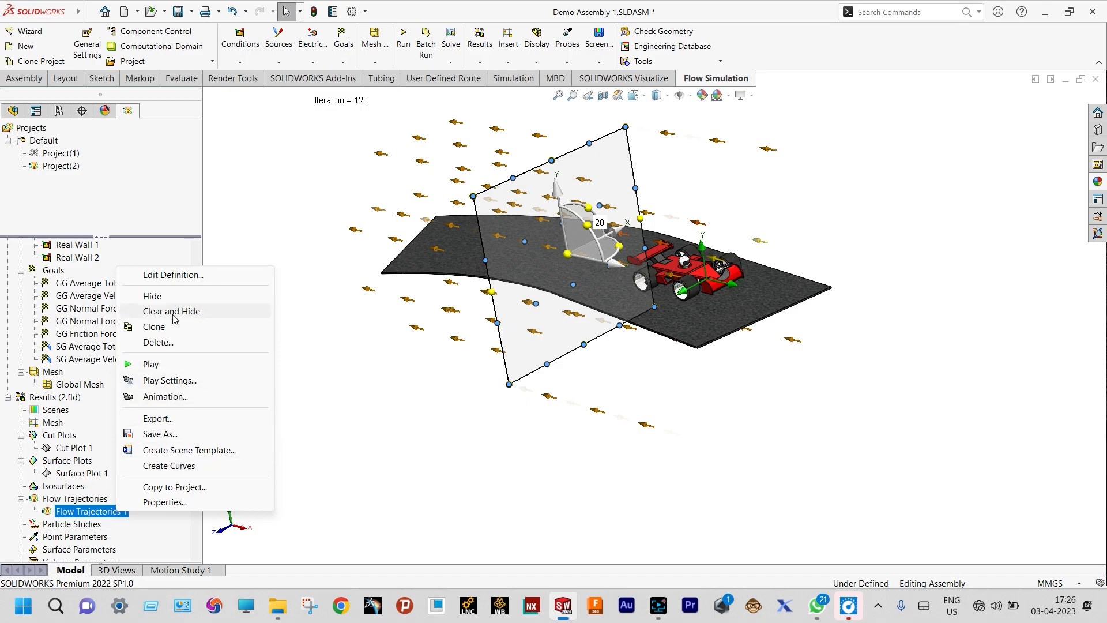
left_click(173, 275)
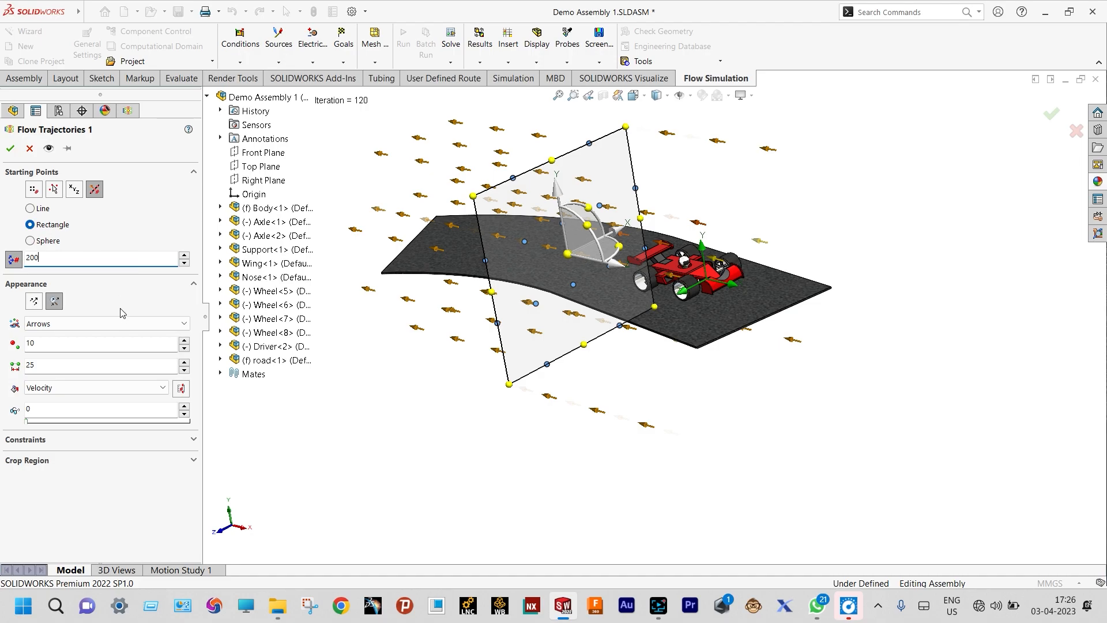
left_click(186, 324)
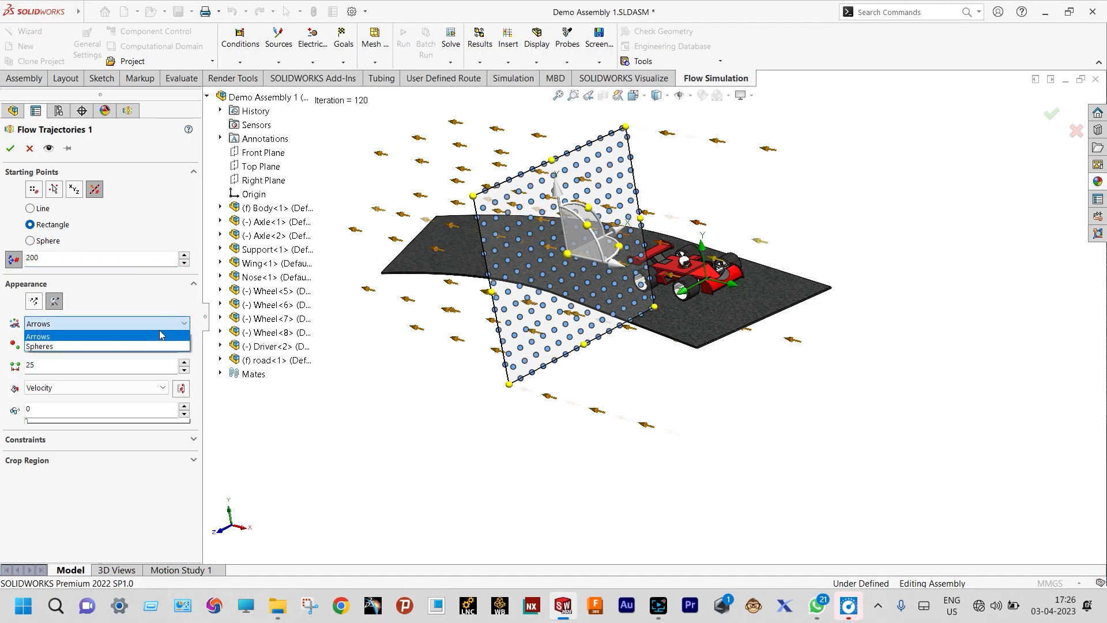
left_click(142, 347)
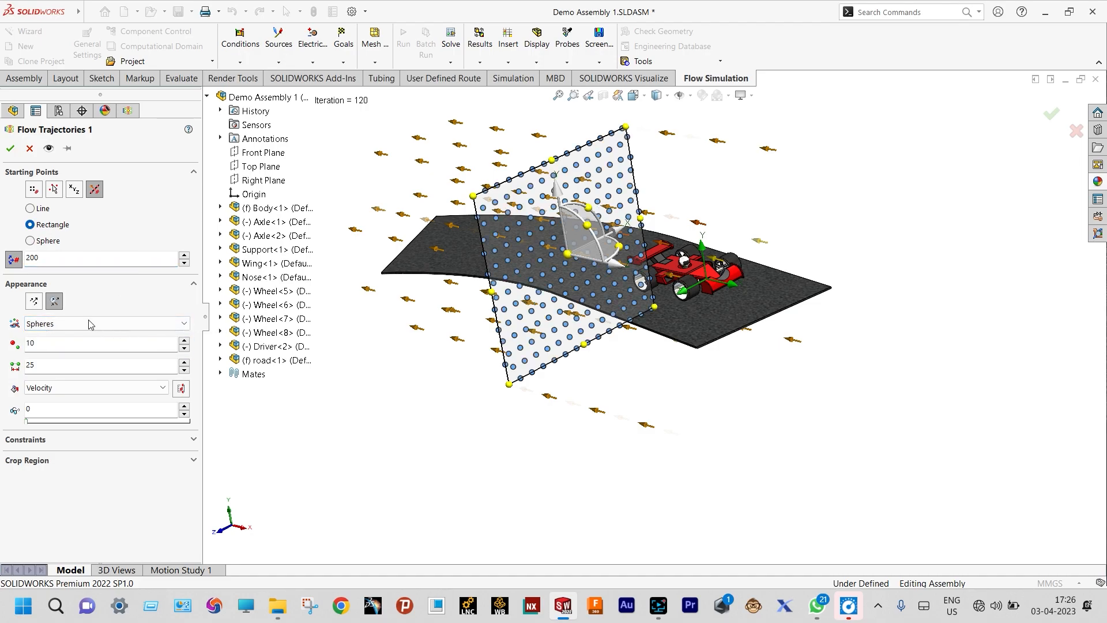
left_click(10, 148)
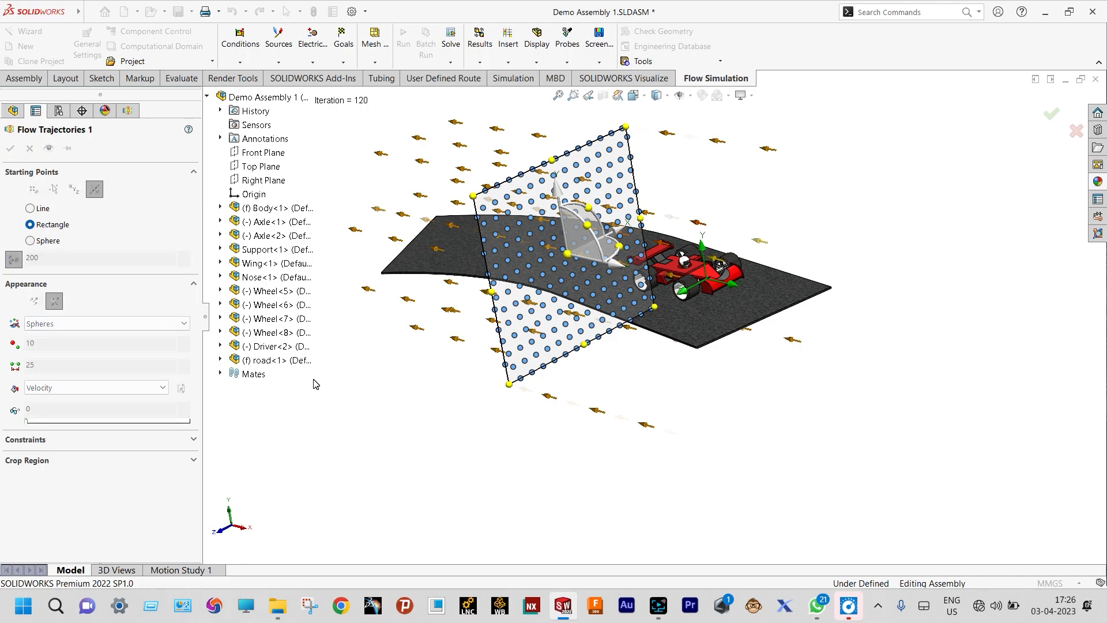
- Play the flow trajectories animation and examine the sphere flow around the car from the front and side angles
middle_click_drag(389, 358, 333, 422)
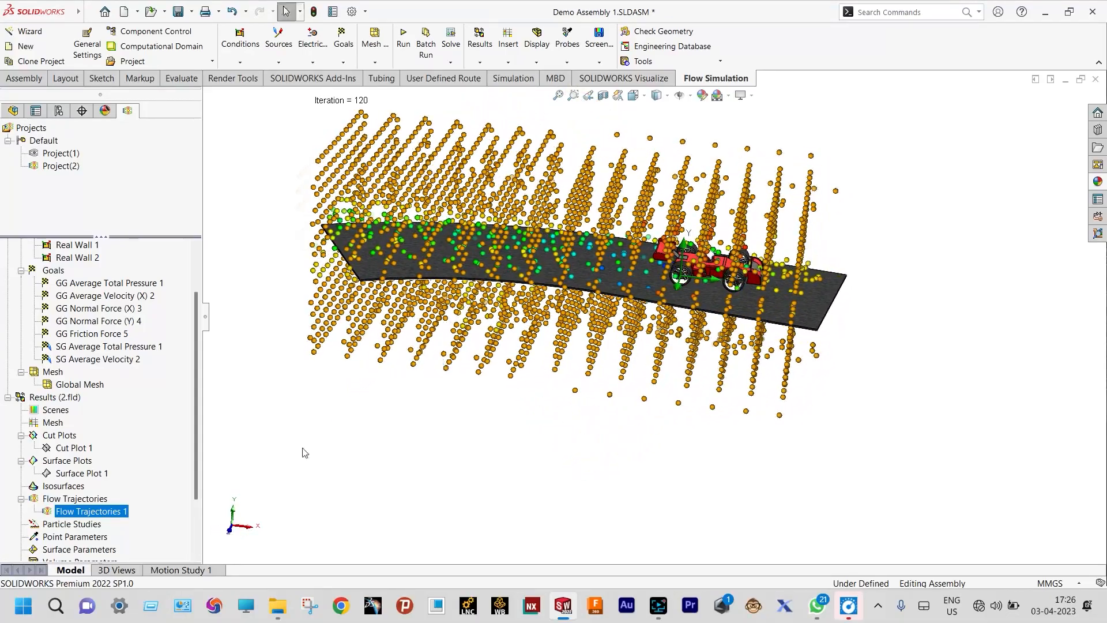
right_click(121, 511)
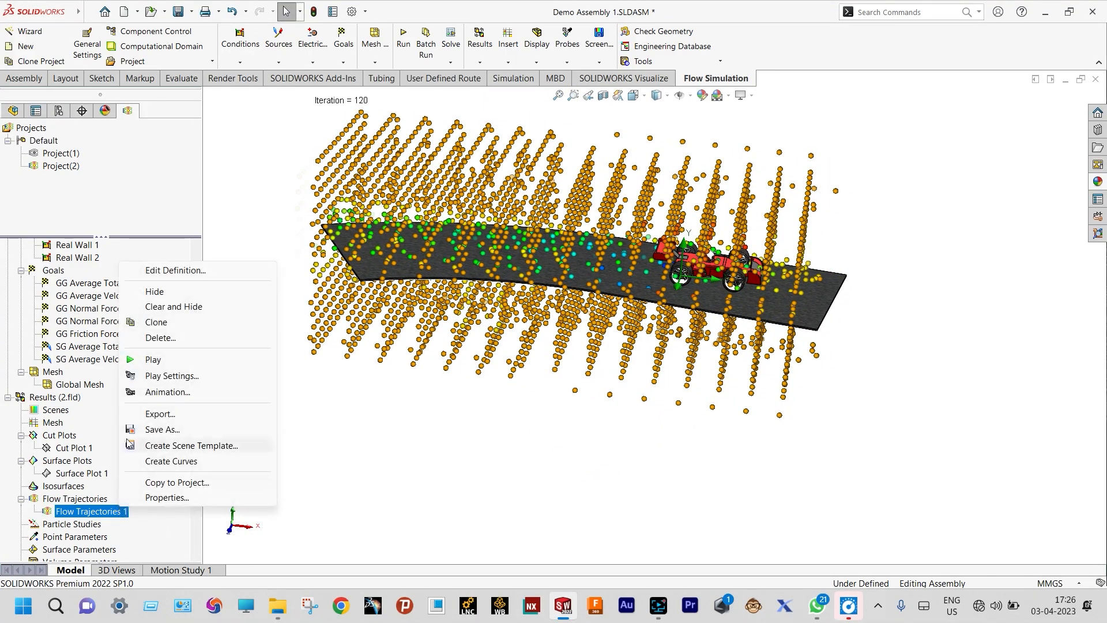
left_click(158, 359)
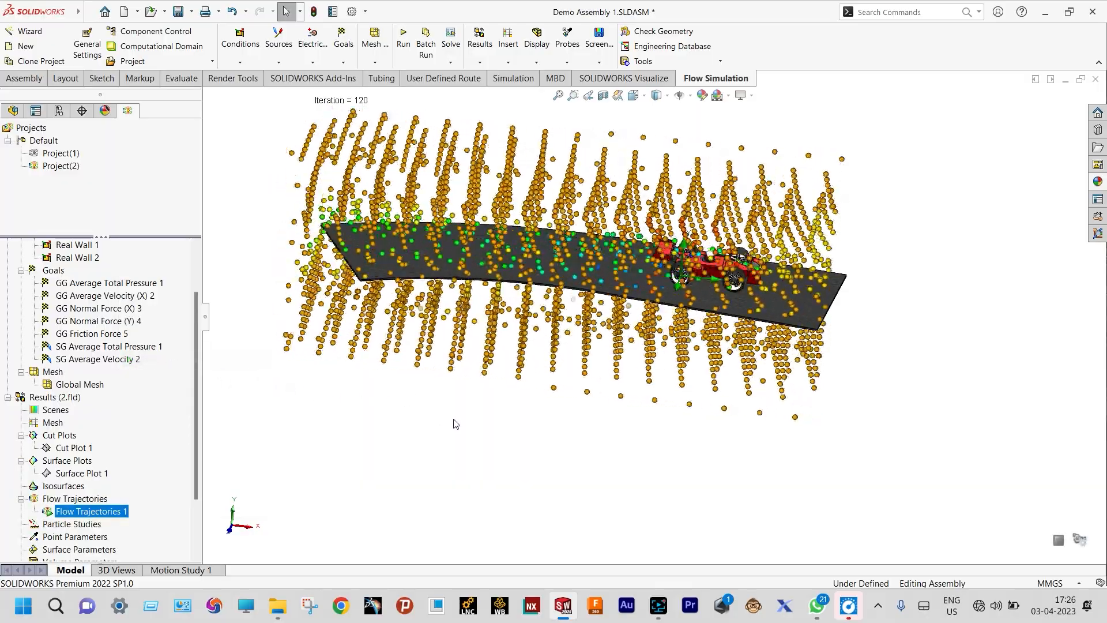
middle_click_drag(454, 420, 353, 383)
scroll(645, 291, "down", 5)
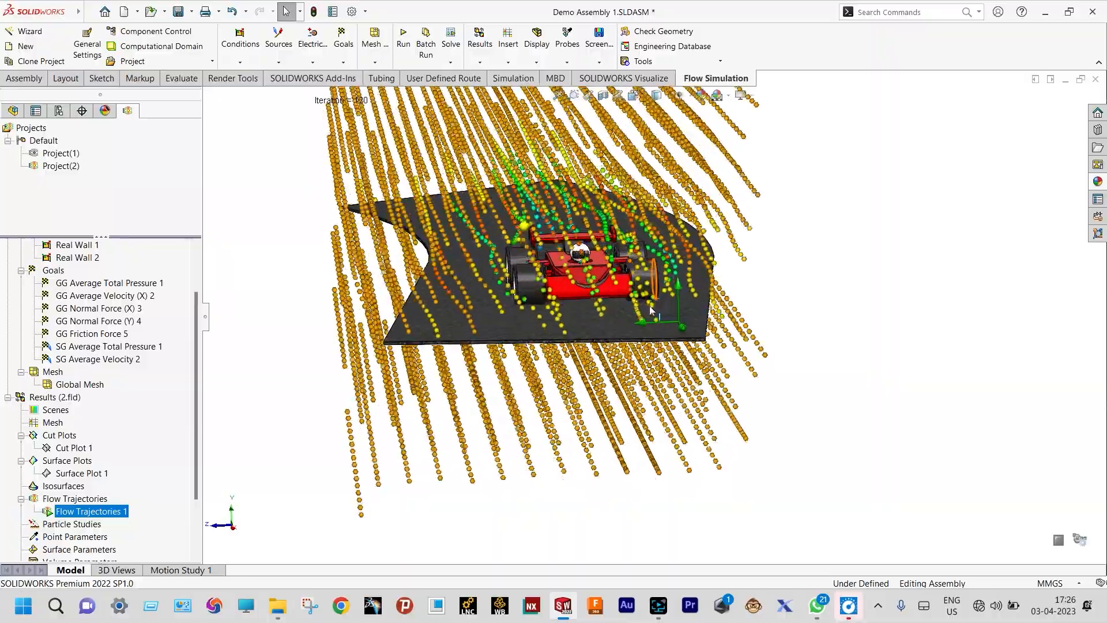
middle_click_drag(786, 329, 791, 353)
scroll(822, 341, "down", 4)
scroll(790, 354, "up", 4)
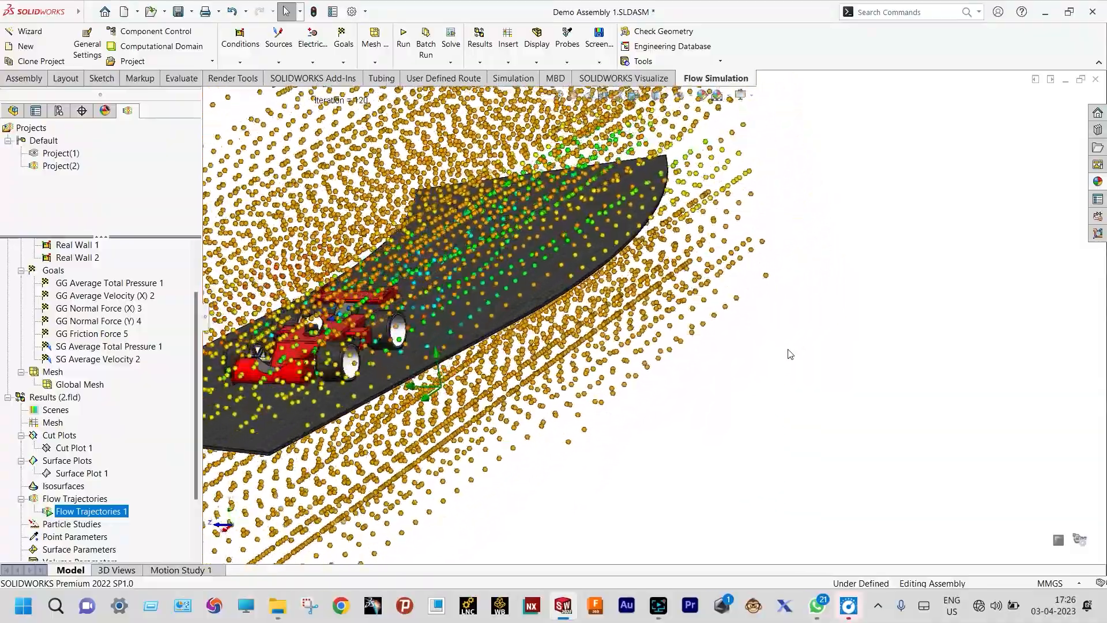
scroll(790, 353, "up", 1)
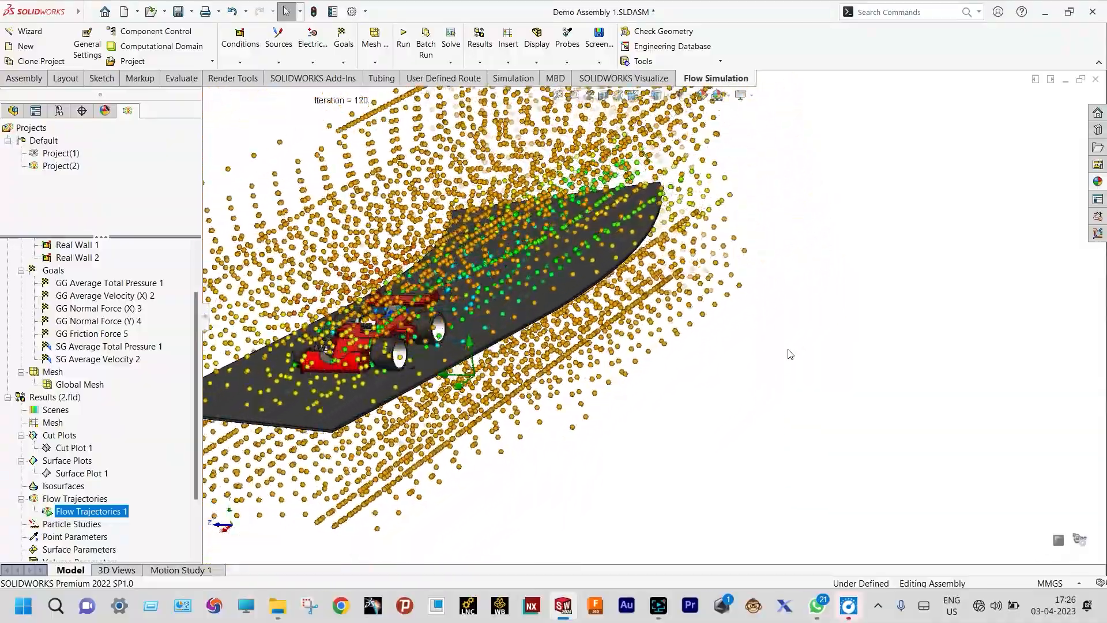
- Clear and hide the sphere flow trajectories around the car
scroll(376, 371, "down", 2)
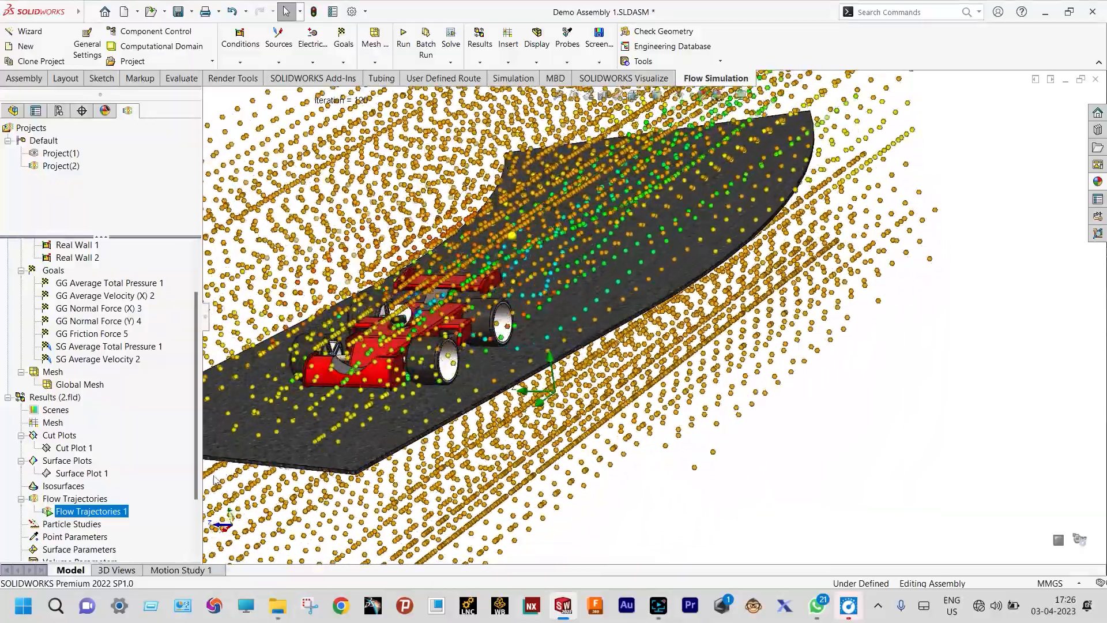
right_click(107, 511)
left_click(151, 310)
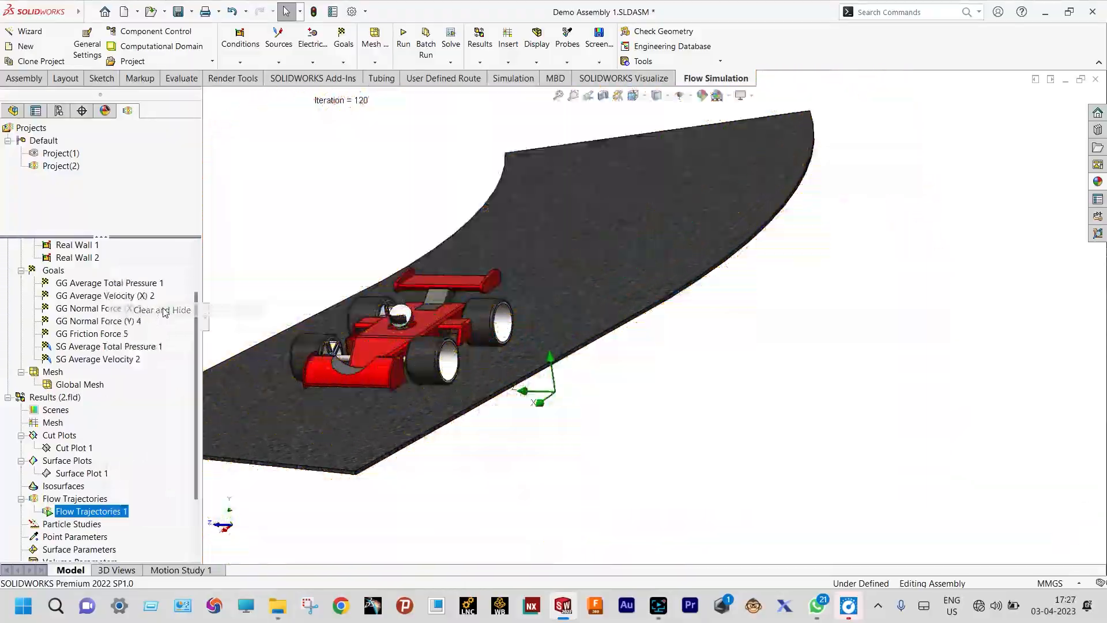
- Edit Flow Trajectories 1 to use a line of starting points and move that line to the front of the car's nose
right_click(106, 512)
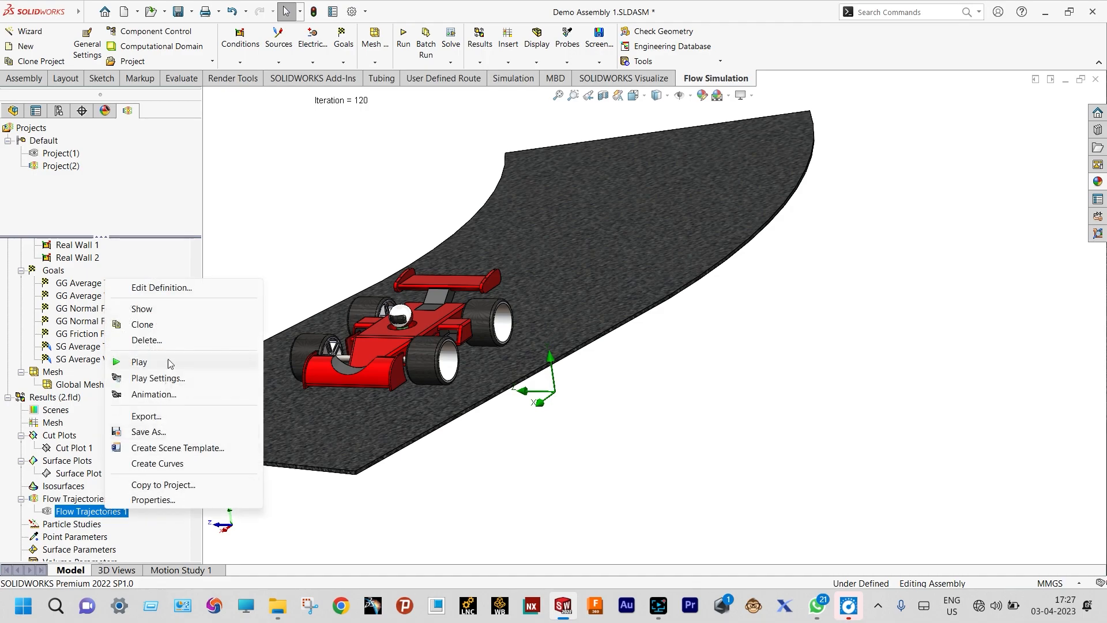
left_click(174, 287)
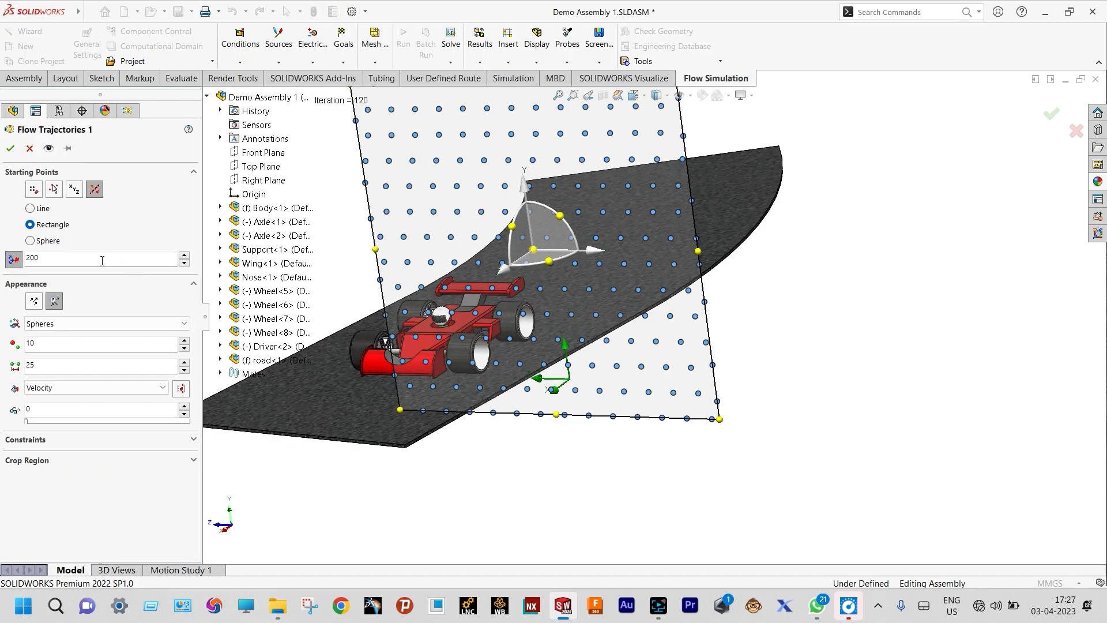
left_click(30, 209)
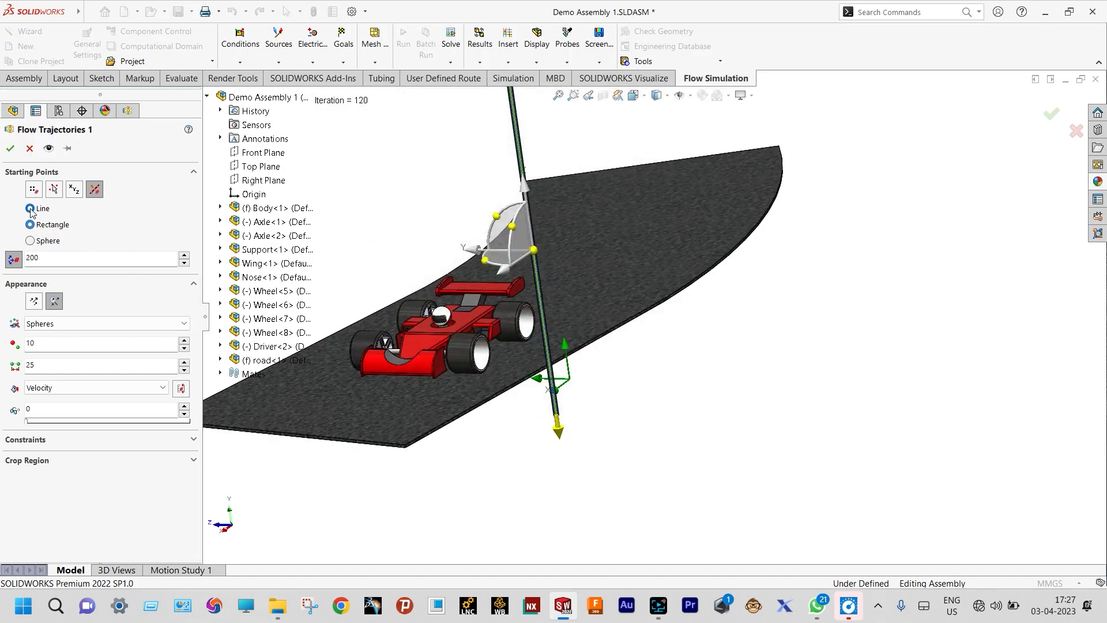
middle_click_drag(657, 376, 808, 459)
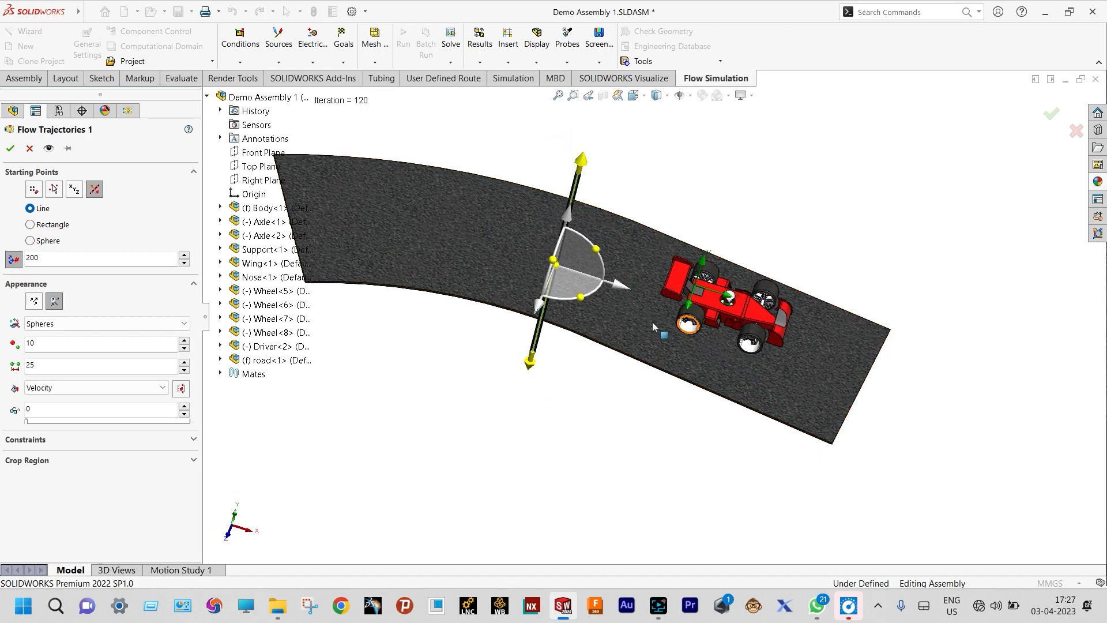
left_click_drag(574, 264, 795, 313)
middle_click_drag(894, 392, 858, 445)
scroll(765, 393, "down", 10)
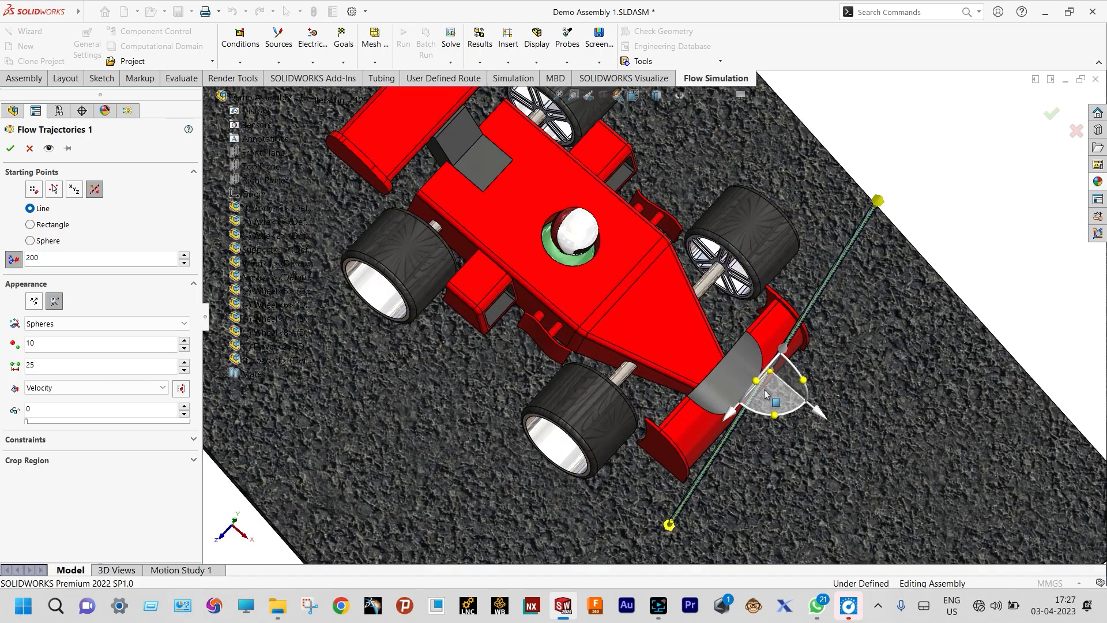
left_click_drag(766, 393, 755, 392)
scroll(917, 411, "up", 3)
- Set the flow trajectories to 100 starting points displayed as Arrows, and apply the edited definition
middle_click_drag(917, 410, 1029, 139)
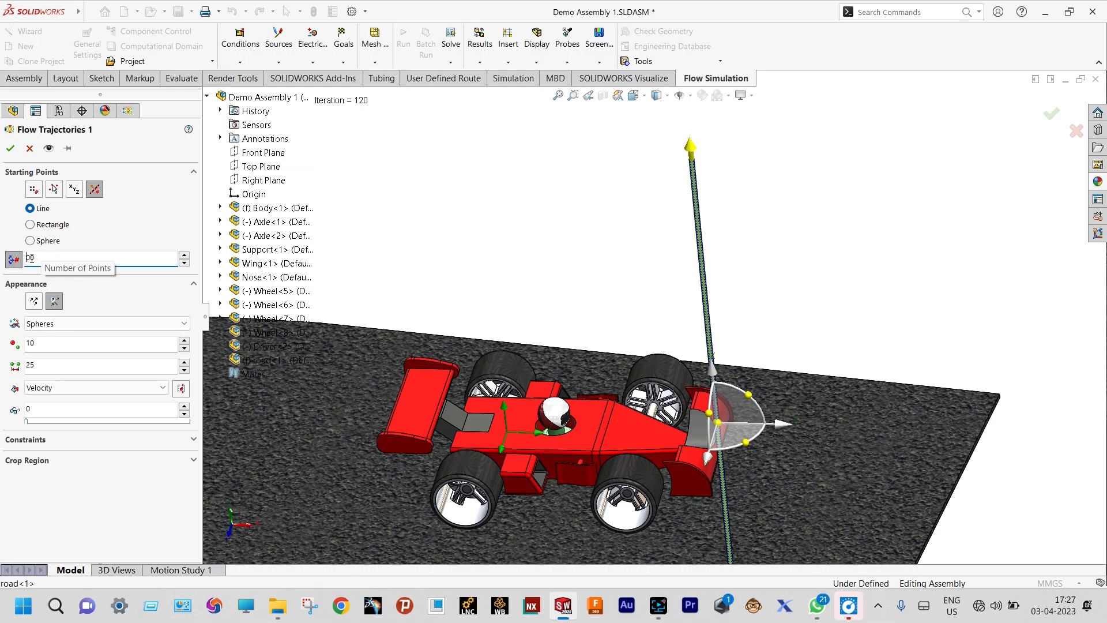
left_click(80, 327)
left_click(72, 336)
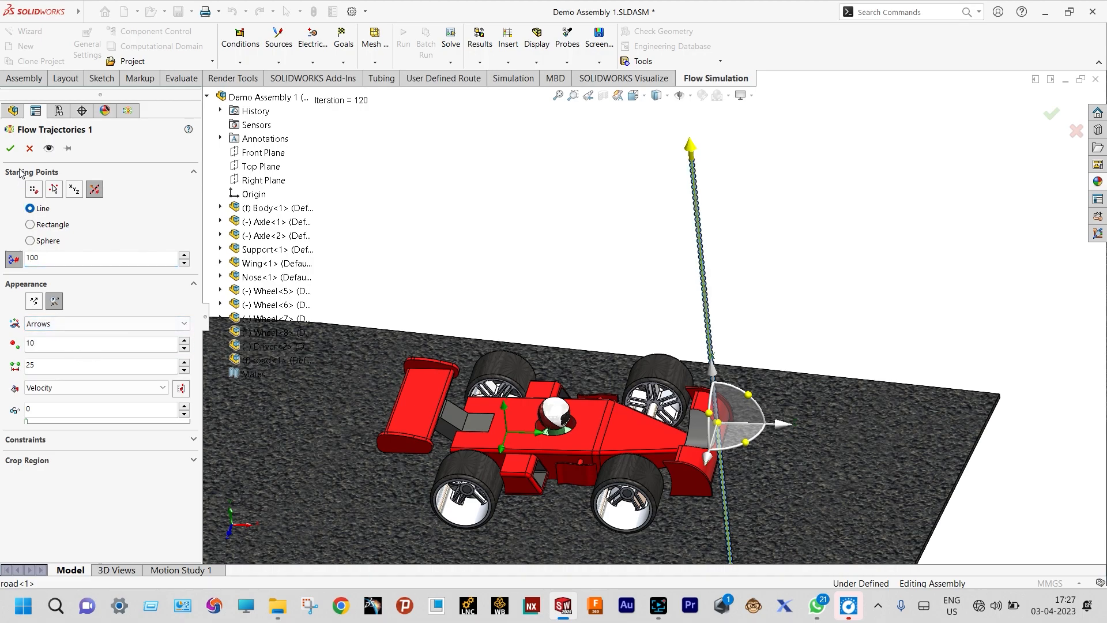
left_click(10, 149)
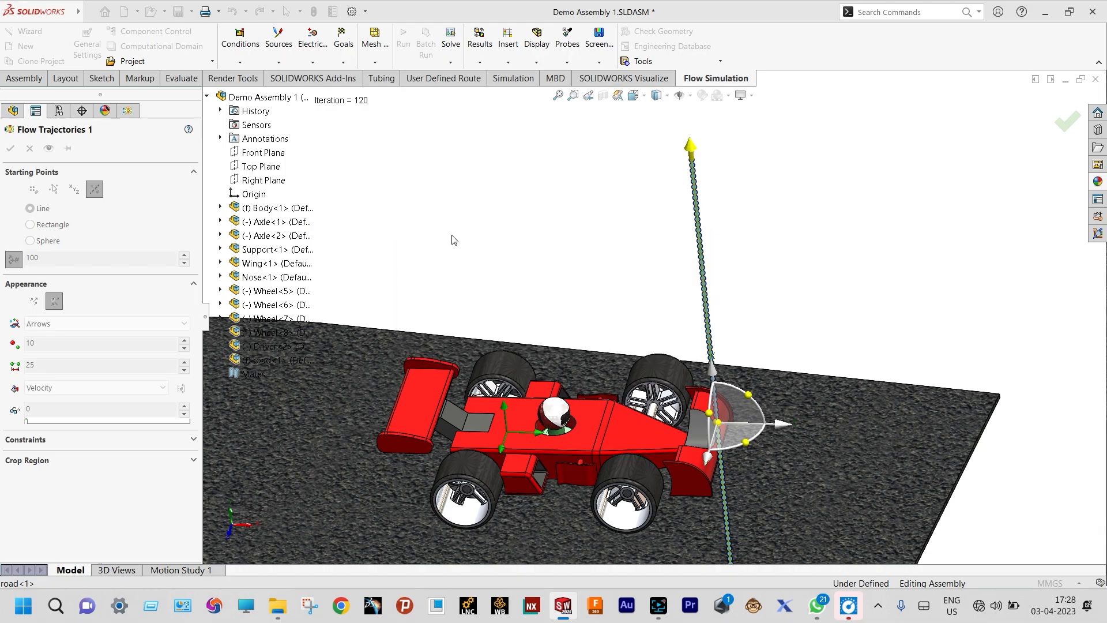
- Play the animation of the arrow flow trajectories starting from the line at the car's nose
scroll(694, 260, "up", 2)
middle_click_drag(767, 259, 778, 179)
middle_click_drag(784, 165, 787, 157)
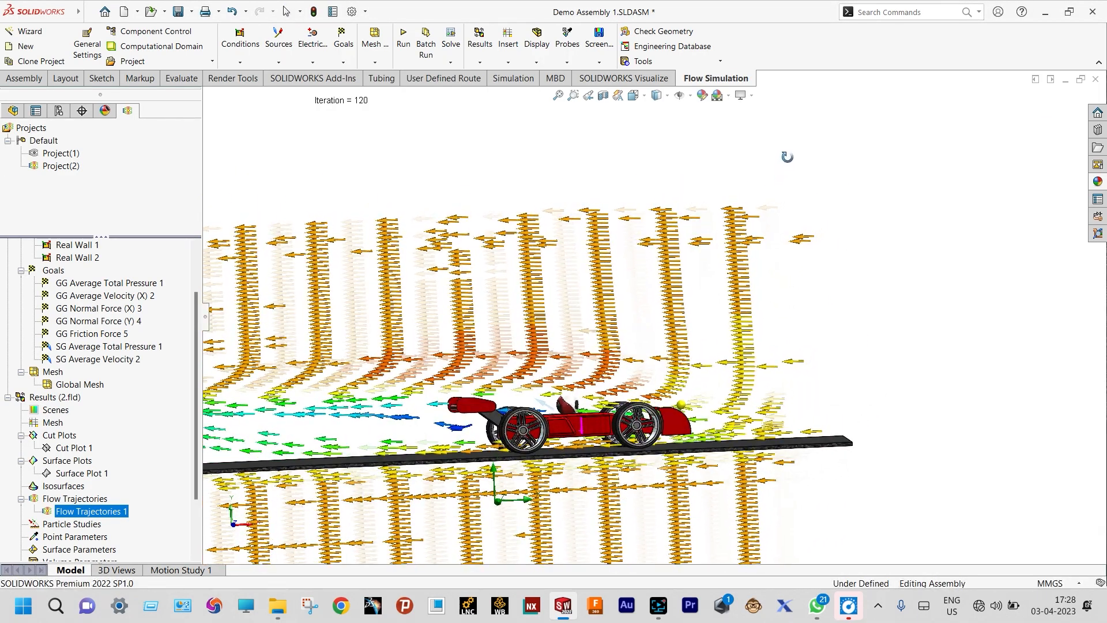
scroll(571, 267, "up", 2)
middle_click_drag(553, 274, 277, 316)
scroll(277, 316, "down", 2)
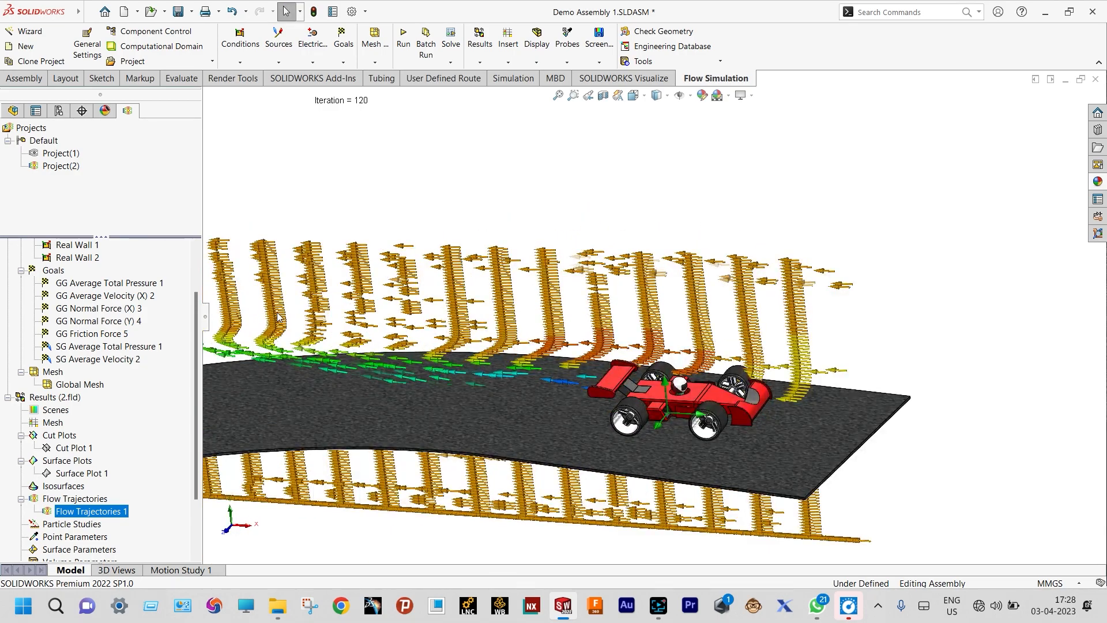
right_click(115, 509)
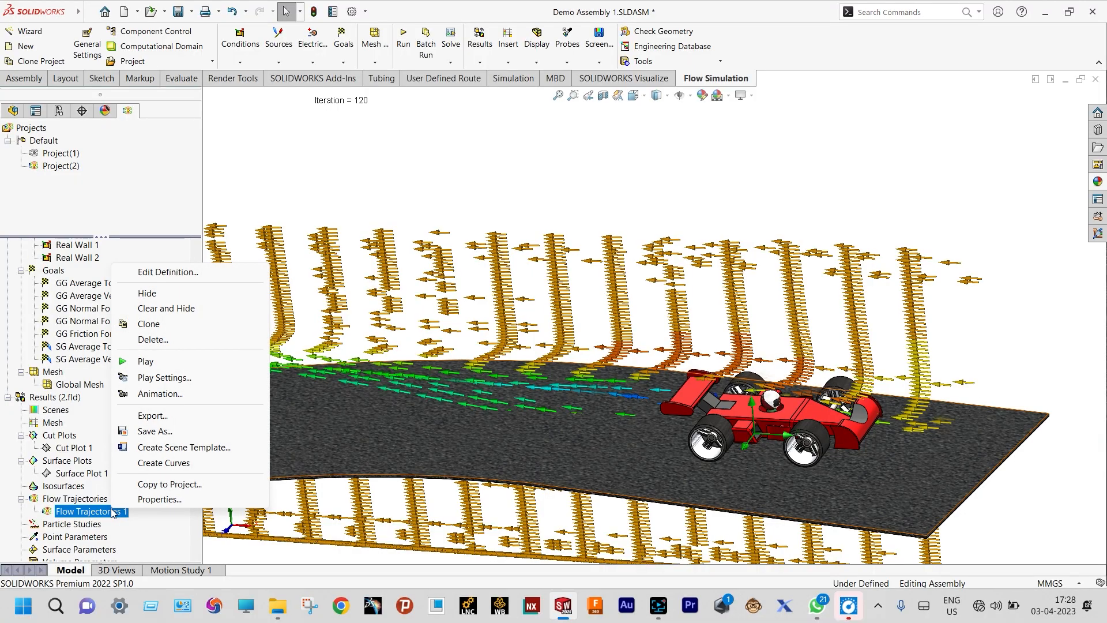
left_click(145, 361)
- Examine the animated arrow flow over the nose, driver and rear wing from the side of the car
scroll(562, 468, "down", 3)
scroll(562, 468, "up", 5)
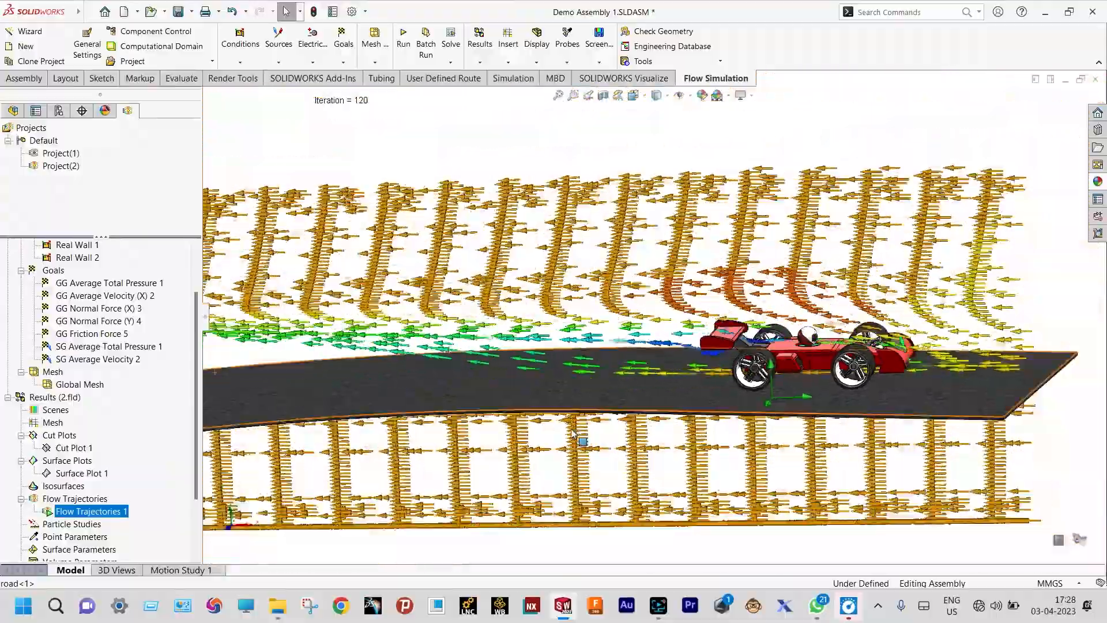
middle_click_drag(573, 434, 836, 432)
scroll(866, 354, "down", 2)
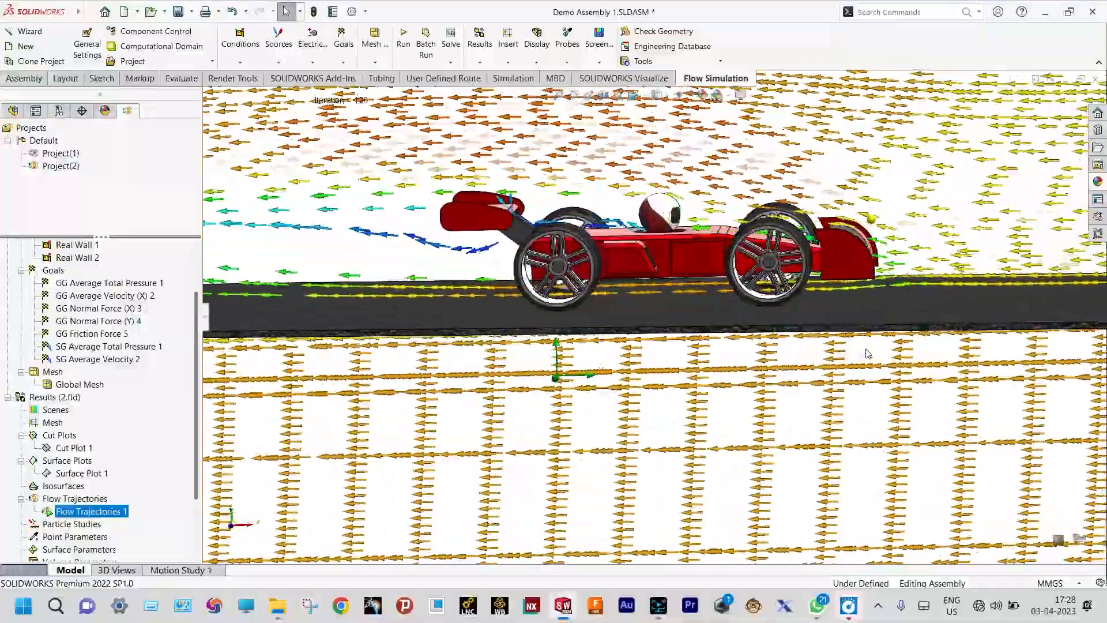
scroll(867, 353, "up", 1)
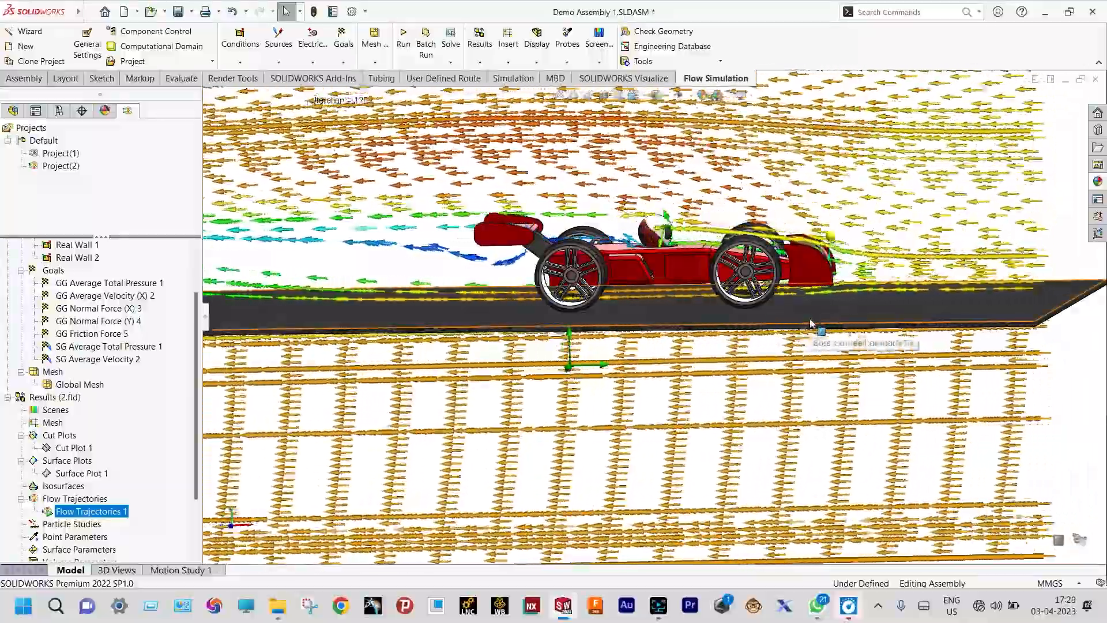
scroll(864, 259, "down", 2)
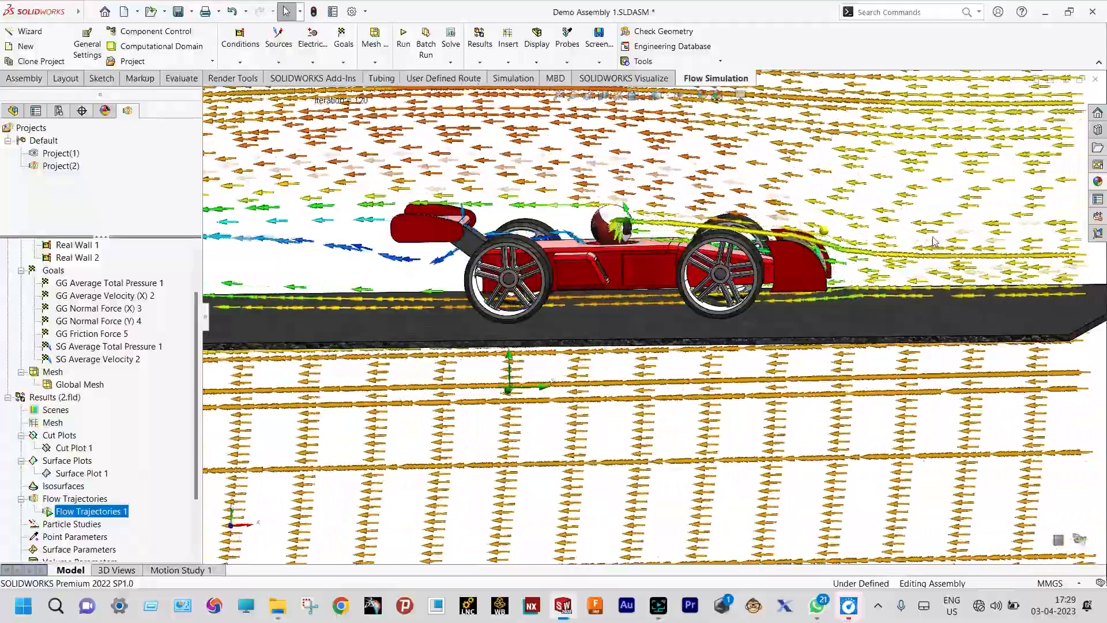
scroll(922, 247, "down", 1)
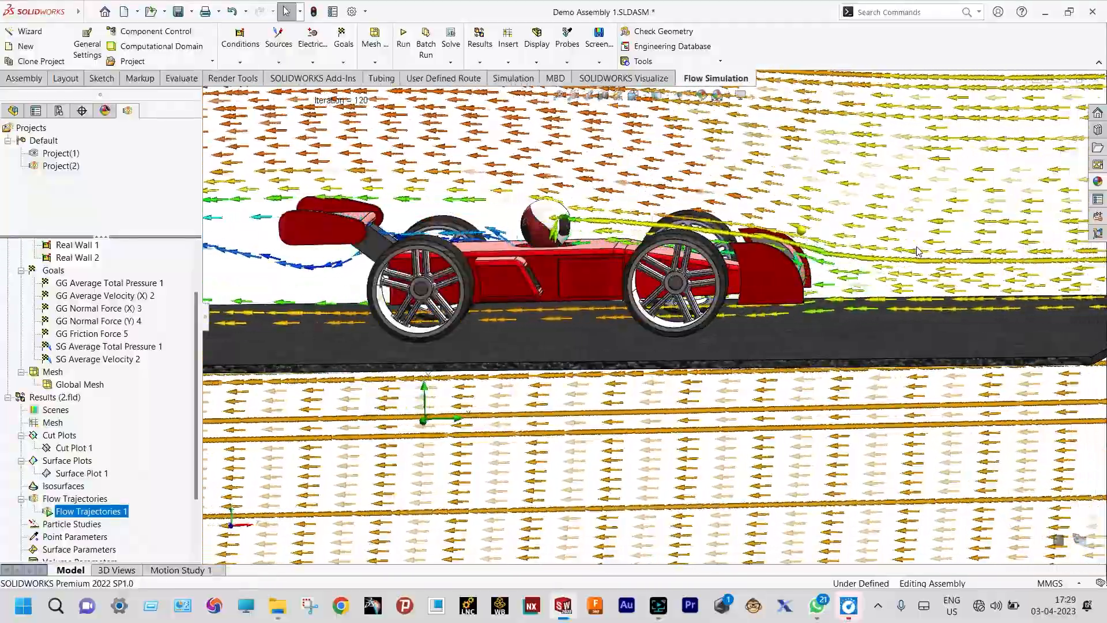
scroll(928, 271, "up", 1)
scroll(930, 278, "up", 1)
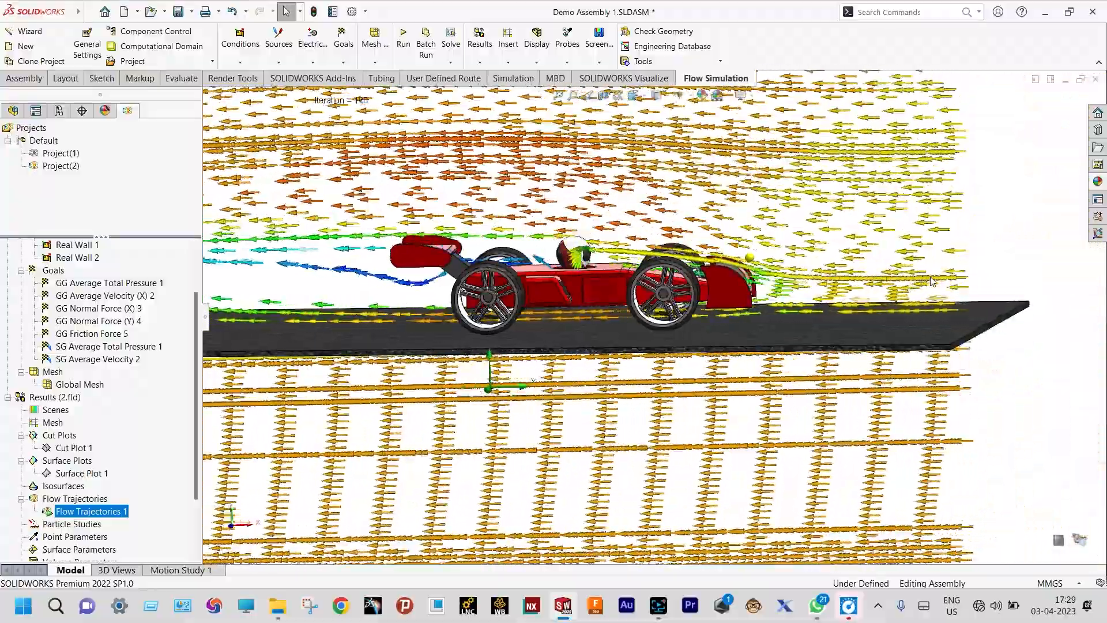
- Clear and hide the arrow flow trajectories
middle_click_drag(923, 283, 755, 351)
right_click(116, 511)
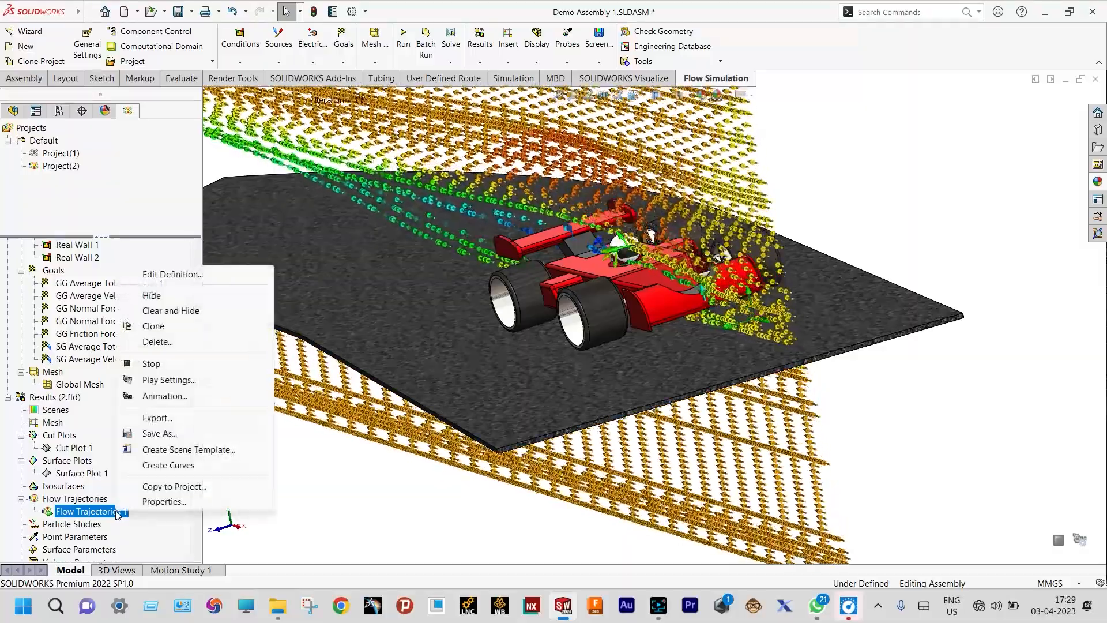
left_click(196, 310)
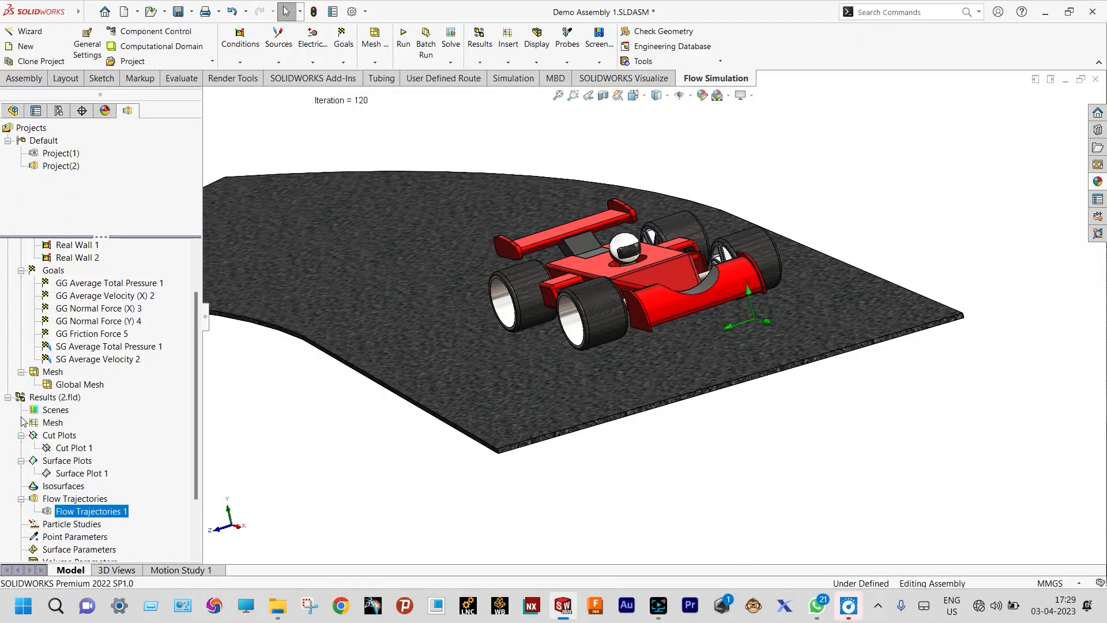
- Insert a goal plot covering all goals and export it to an Excel Workbook
scroll(63, 462, "down", 2)
right_click(63, 511)
left_click(101, 521)
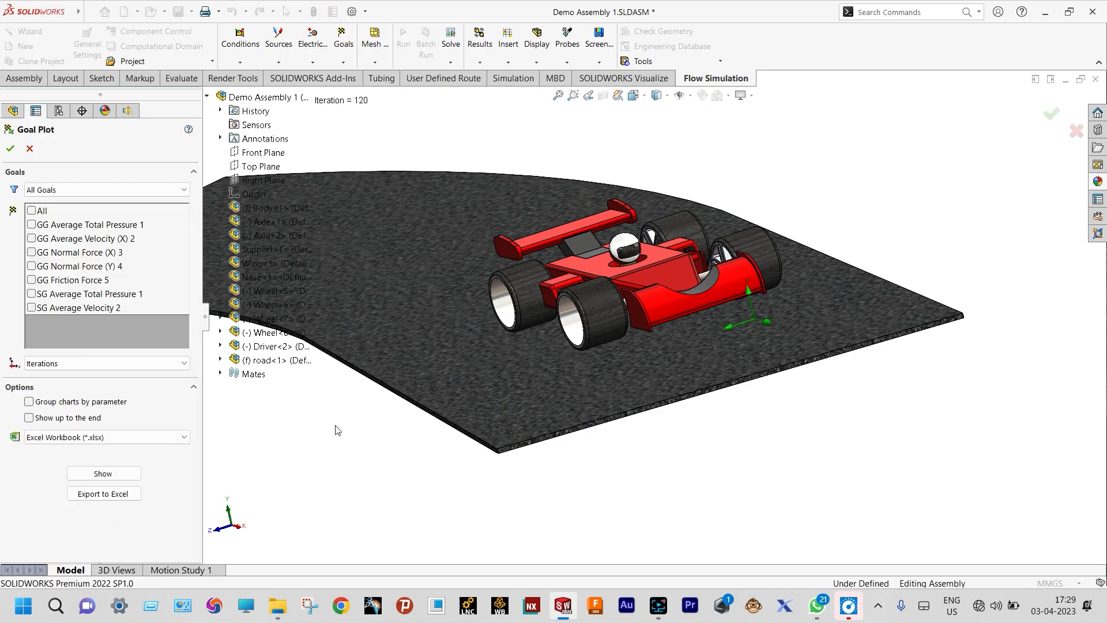
left_click(33, 212)
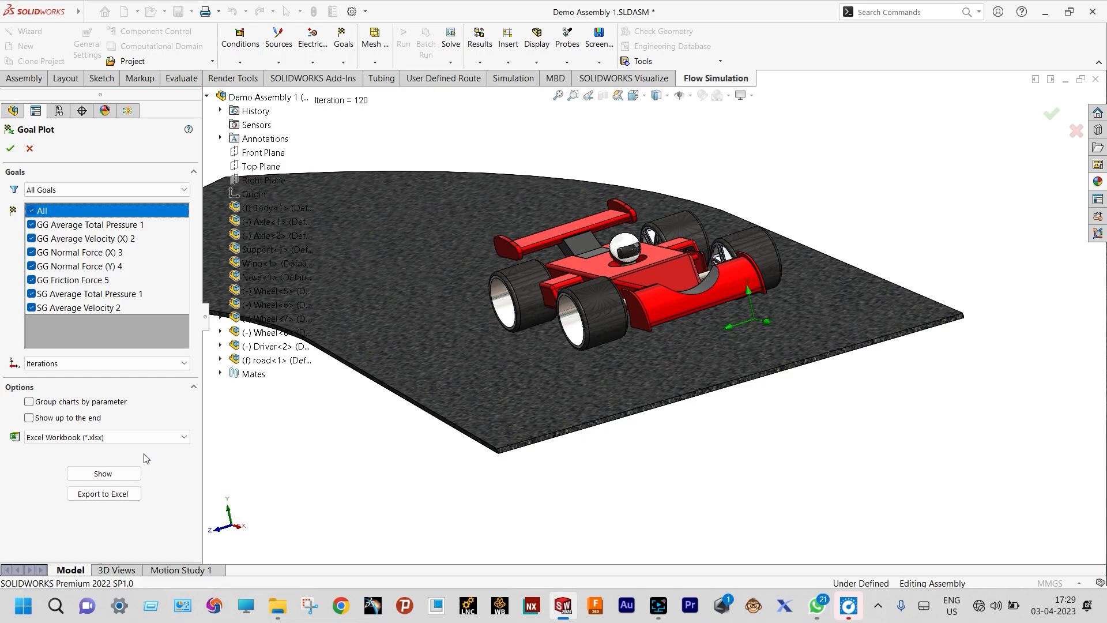
left_click(126, 495)
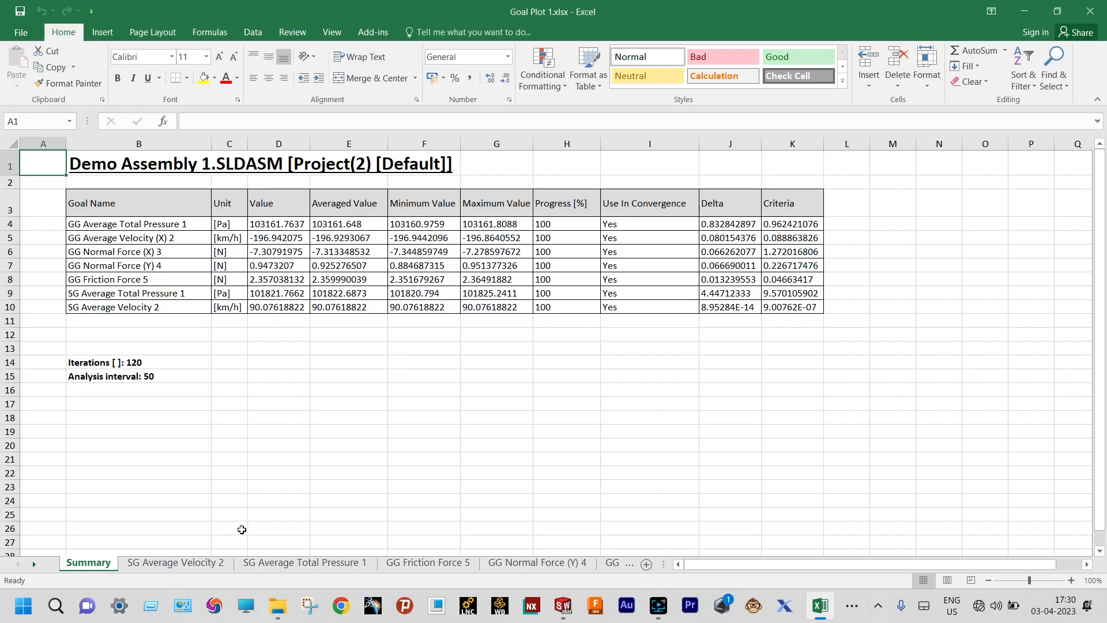
- Examine the exported charts of surface total pressure, friction force, normal force Y and X, average velocity X and global total pressure
left_click(304, 562)
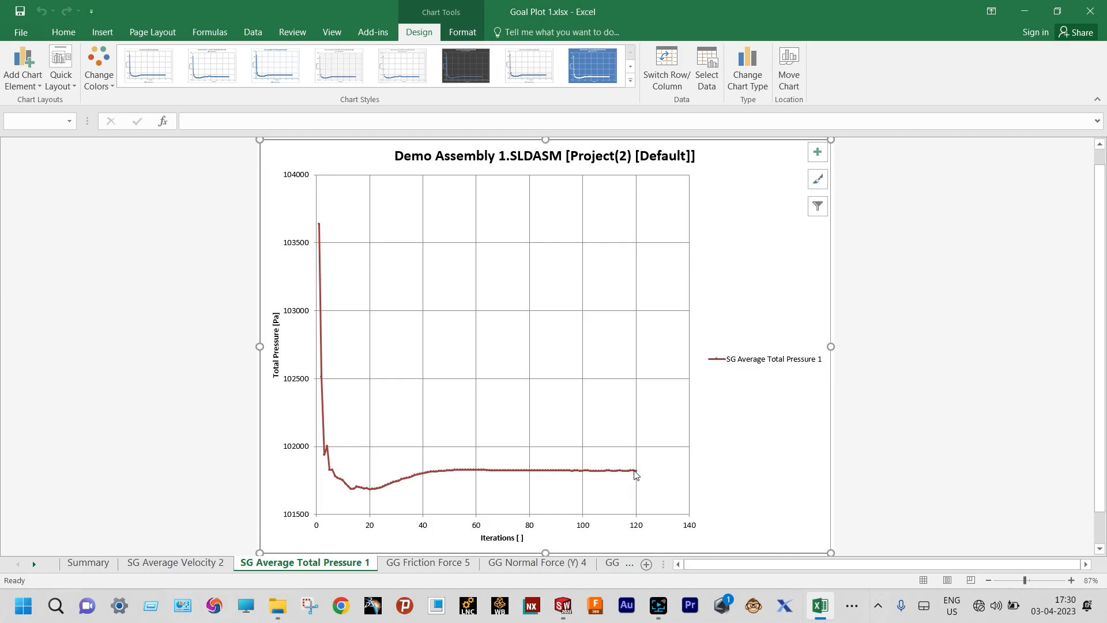
mouse_move(635, 474)
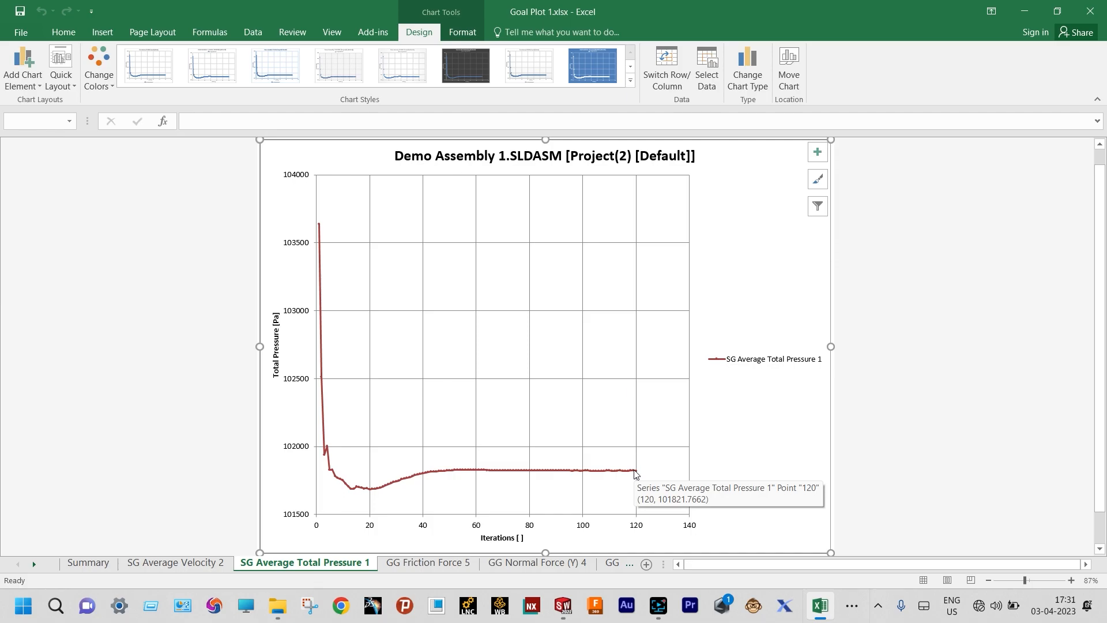
left_click(433, 564)
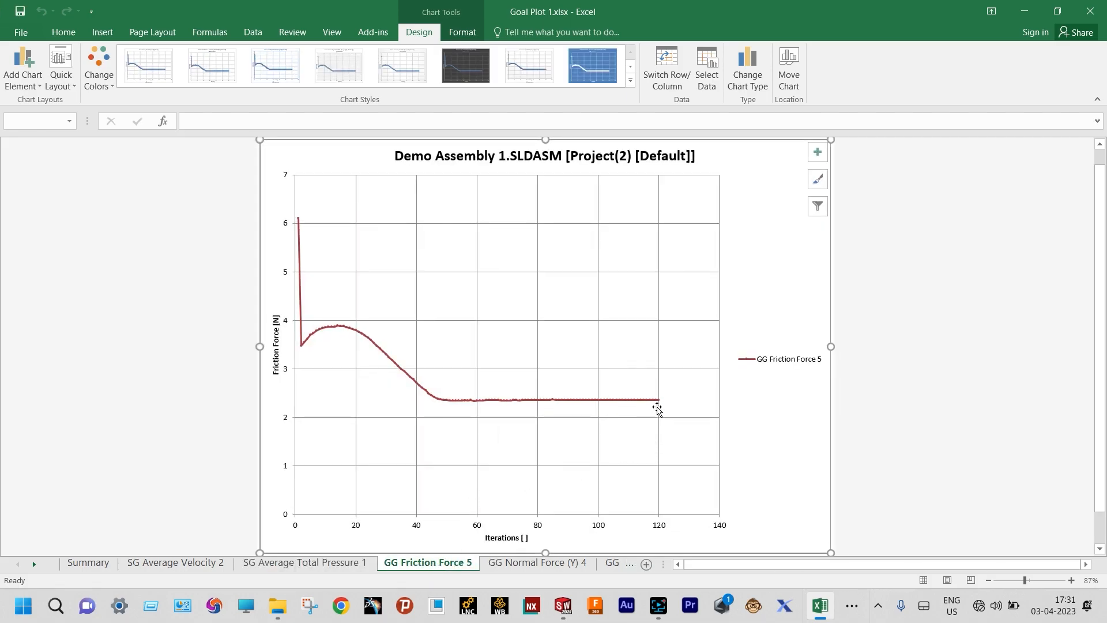
mouse_move(660, 405)
left_click(546, 565)
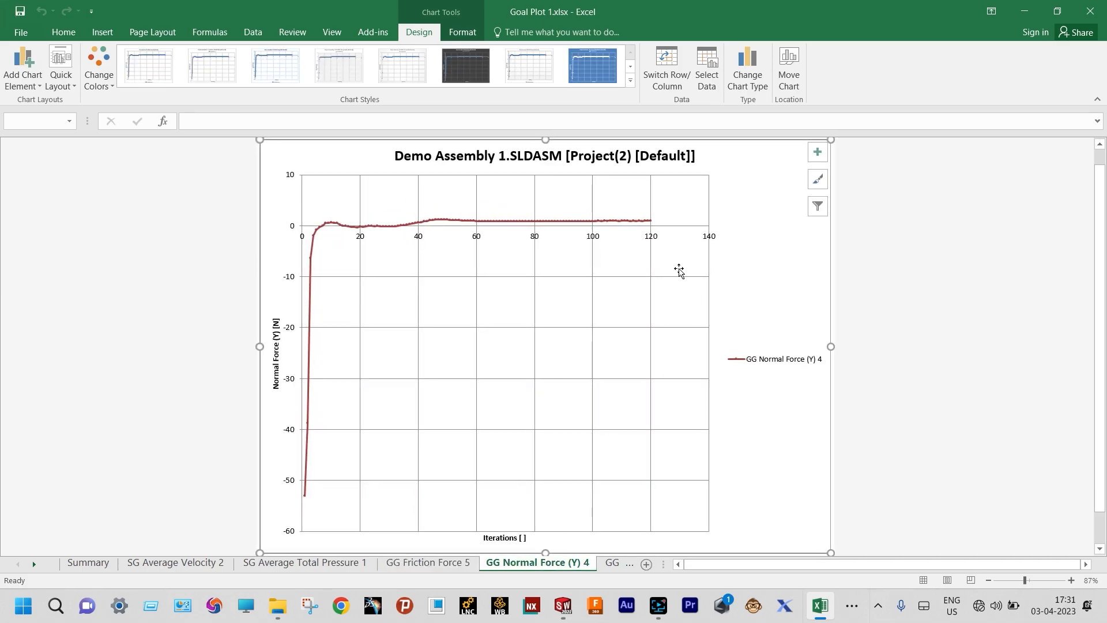
mouse_move(652, 223)
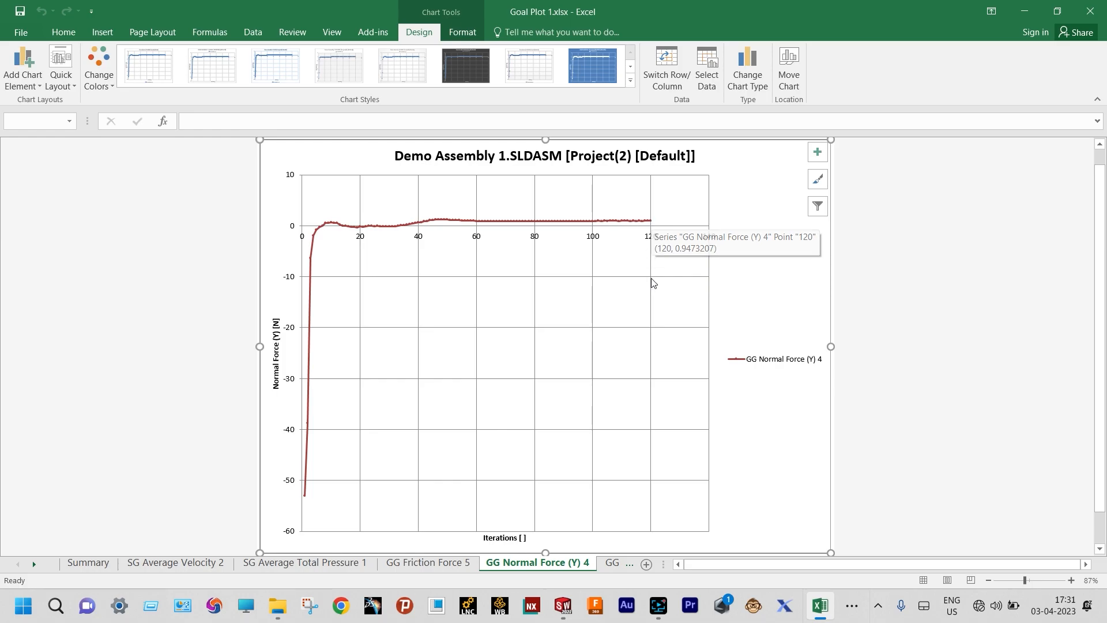
left_click(614, 563)
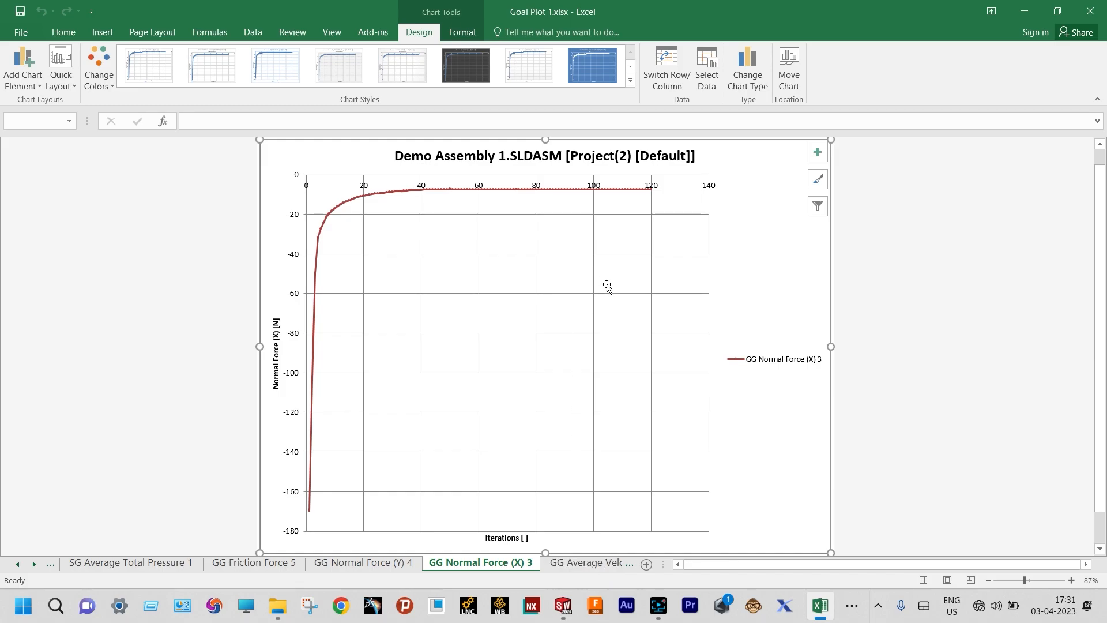
left_click(600, 563)
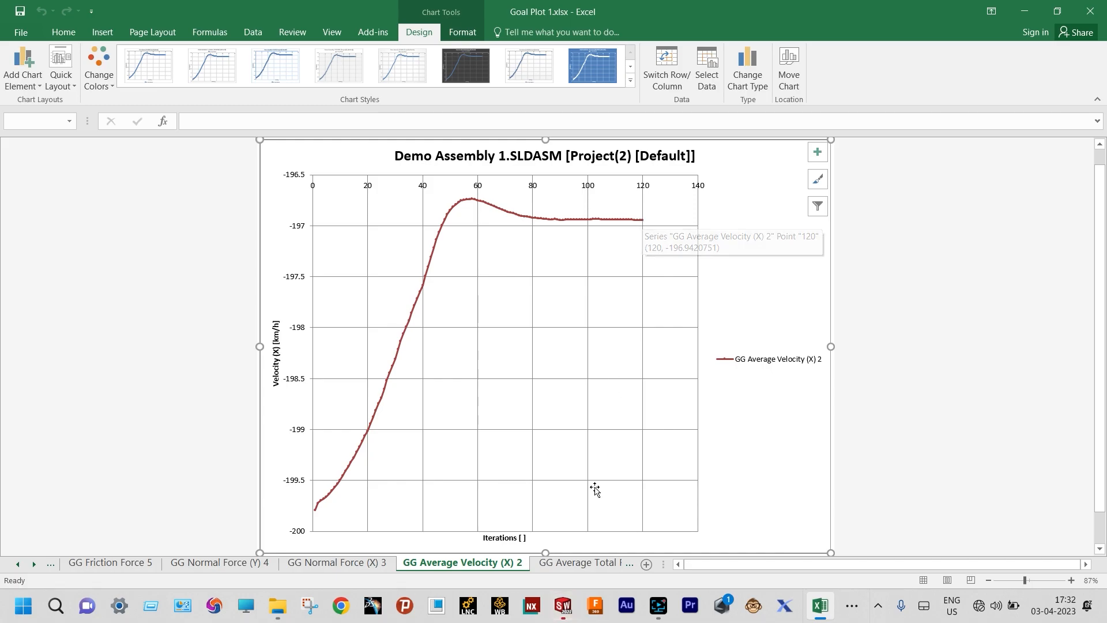
left_click(585, 562)
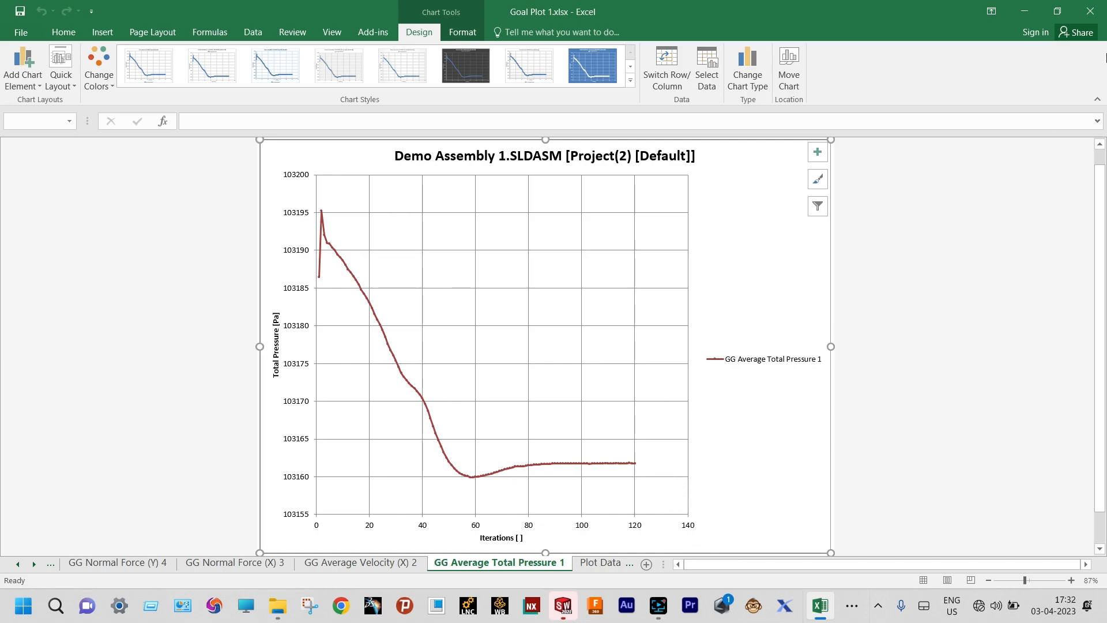
- Close the exported workbook and show the goal plot summary table in SOLIDWORKS, enlarged enough to display all goals
left_click(1092, 14)
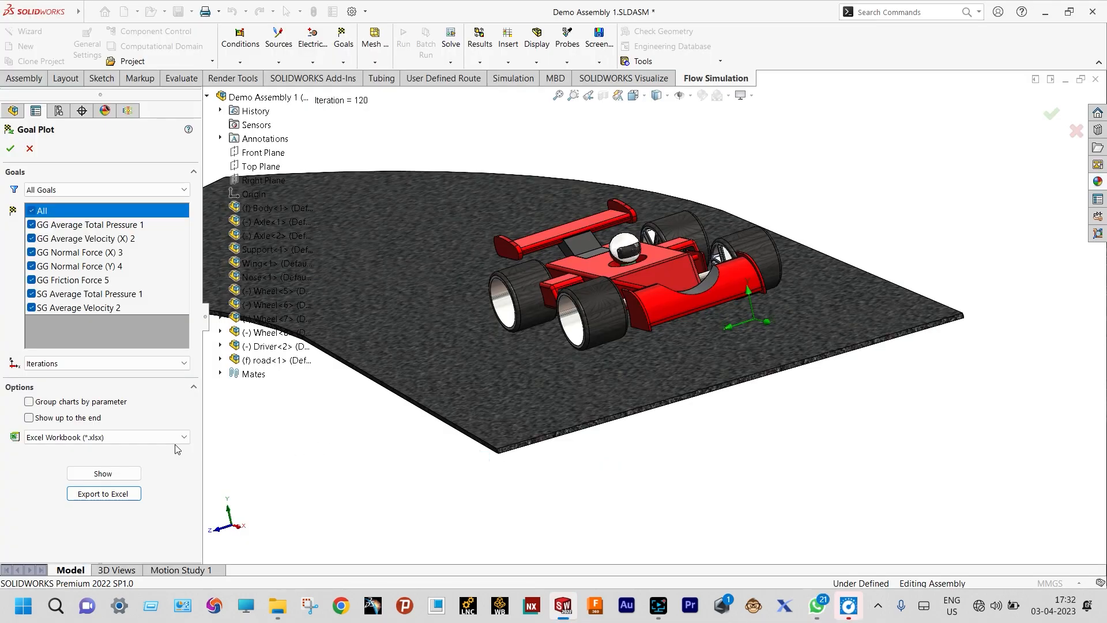
left_click(103, 473)
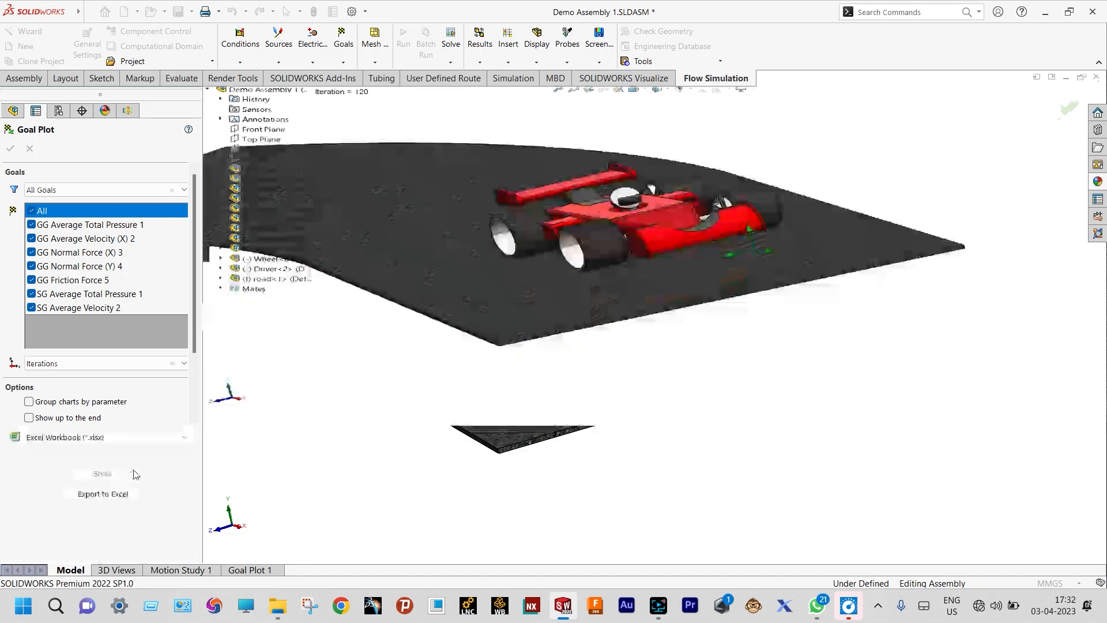
left_click_drag(508, 432, 513, 349)
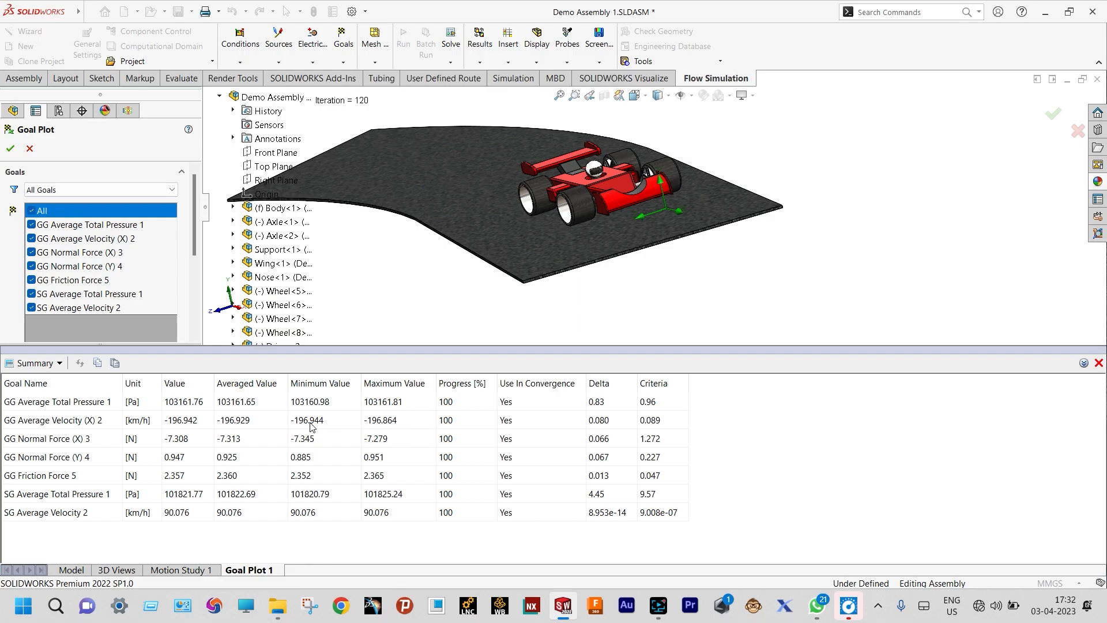
- Switch the goal plot to History and examine the end points of the global average total pressure, average velocity X and normal force X charts
left_click(59, 363)
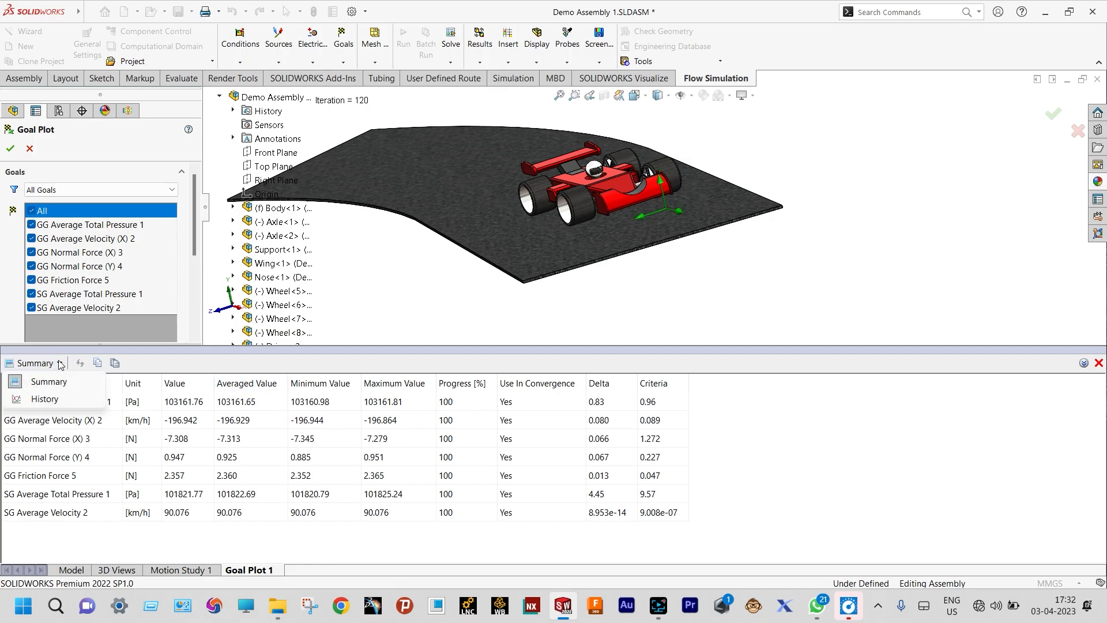
left_click(45, 399)
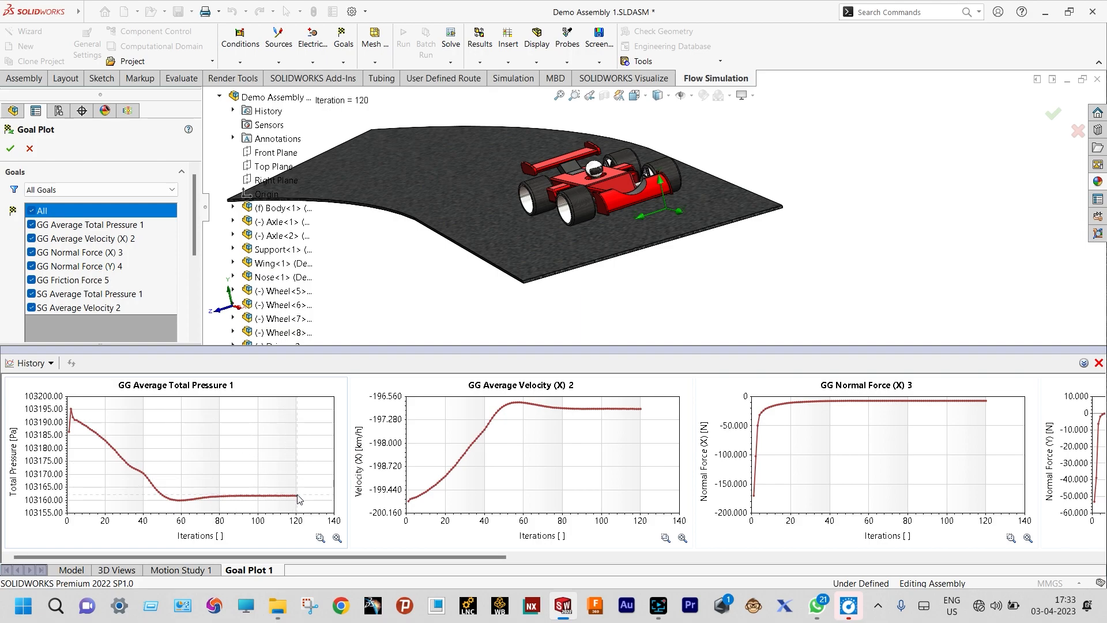
mouse_move(297, 497)
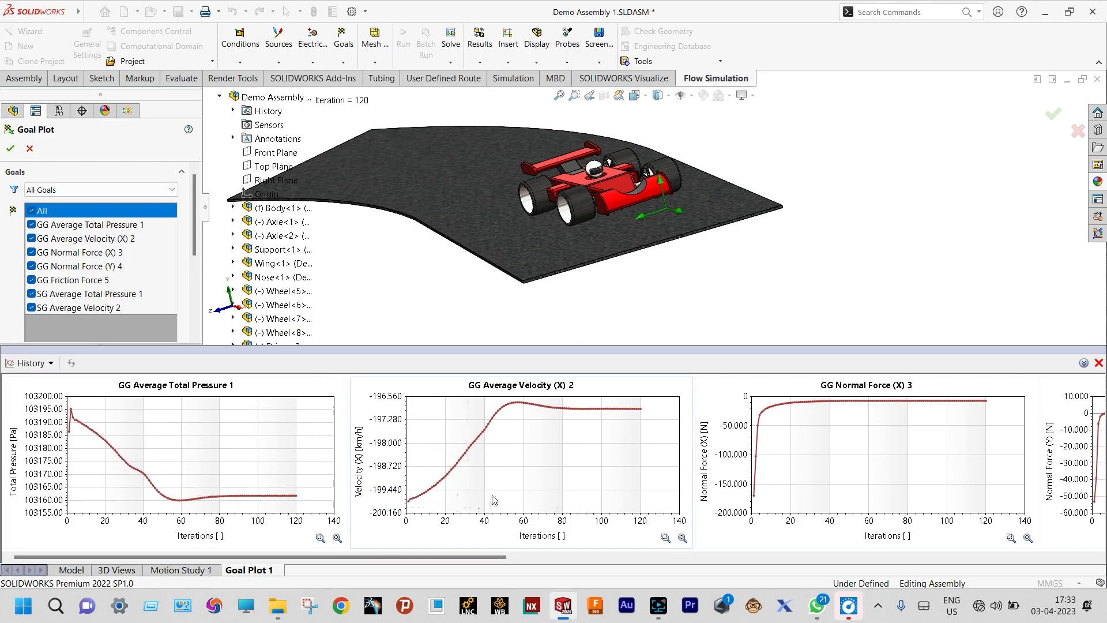
mouse_move(641, 410)
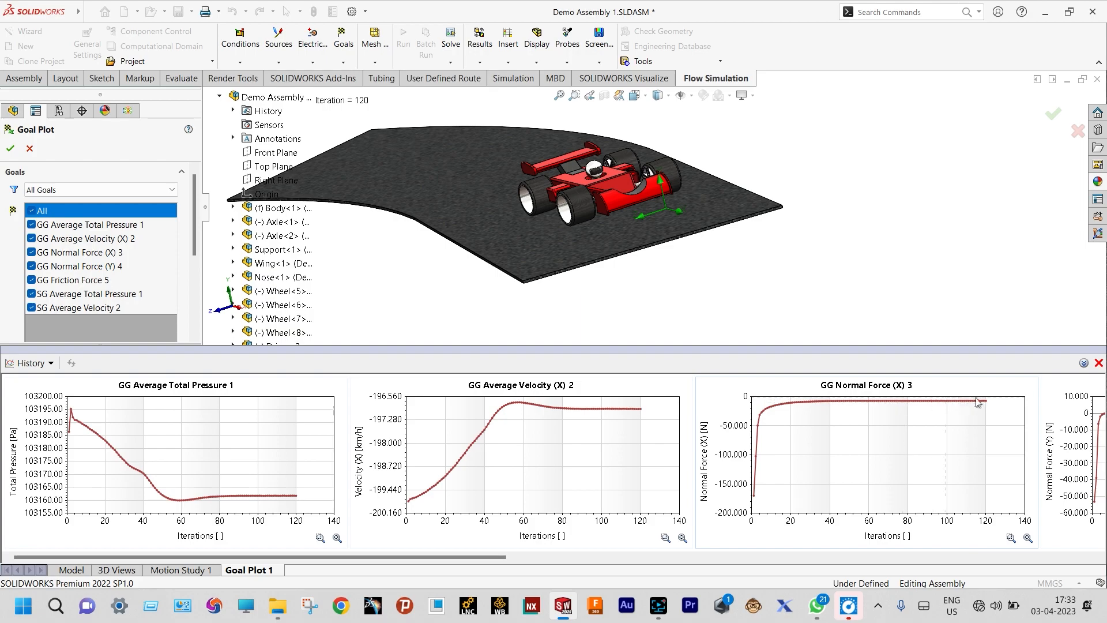
mouse_move(987, 406)
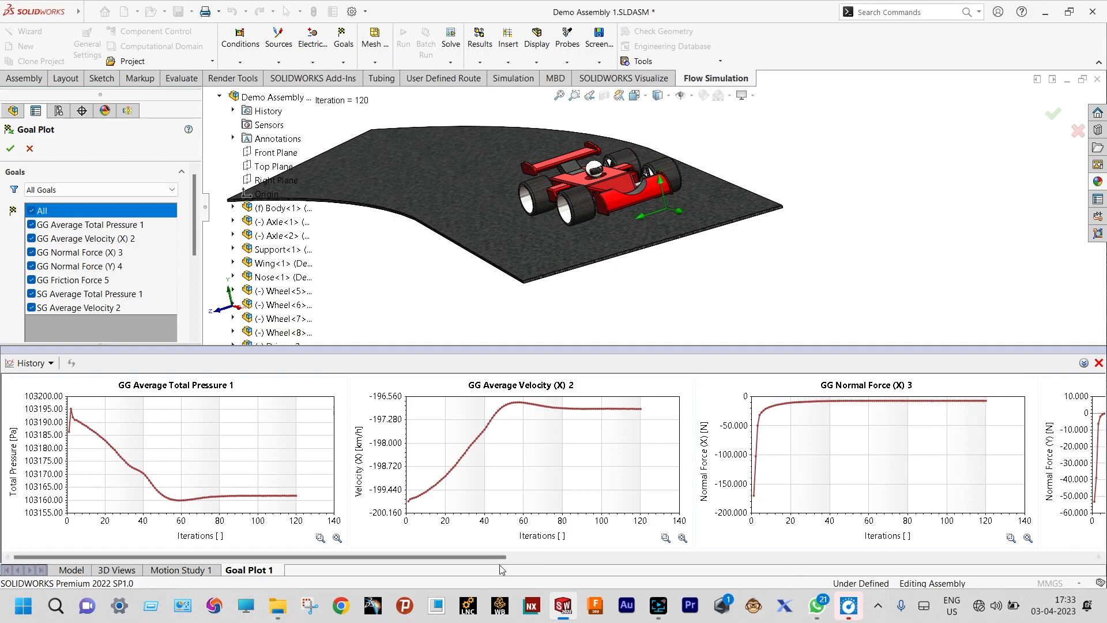
- Examine the final iterations of the normal force Y, friction force, surface average total pressure and surface average velocity history charts
left_click_drag(504, 557, 790, 545)
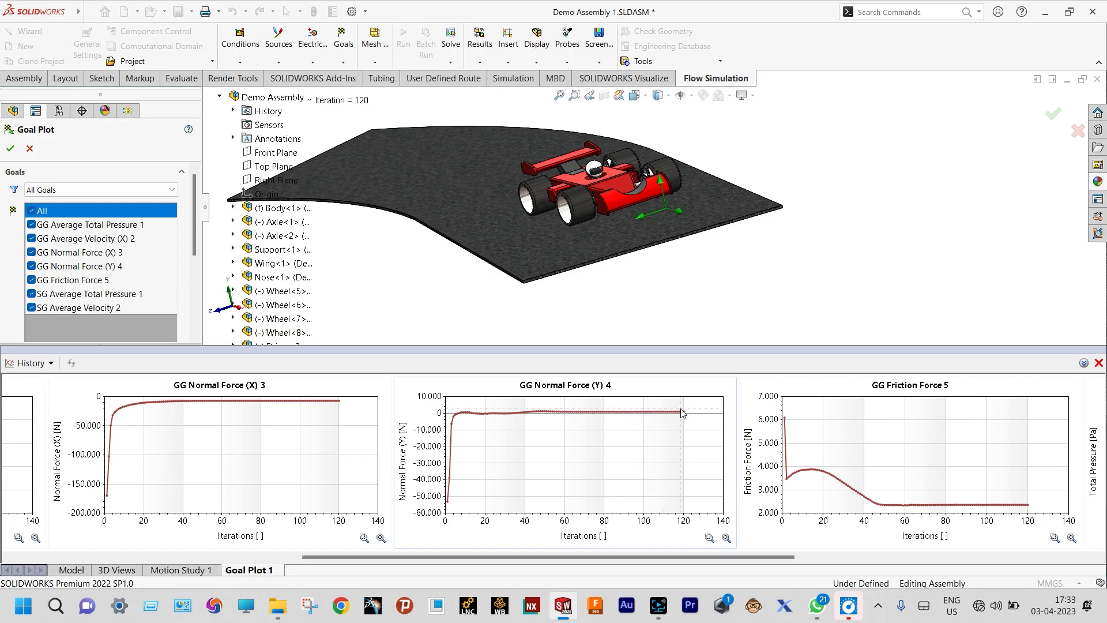
mouse_move(683, 415)
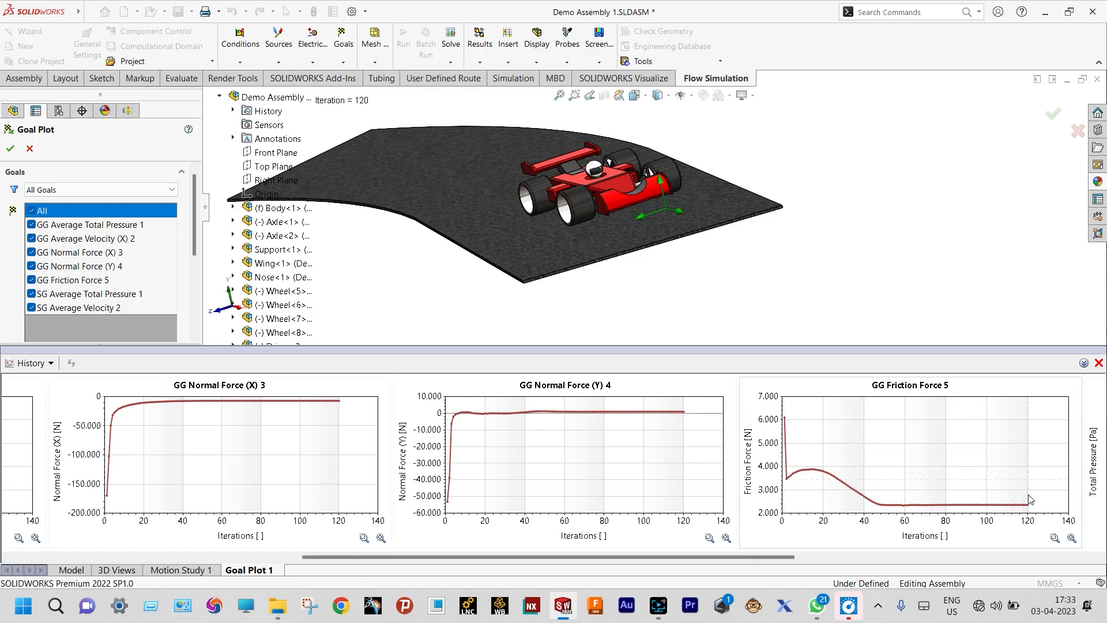
mouse_move(1027, 505)
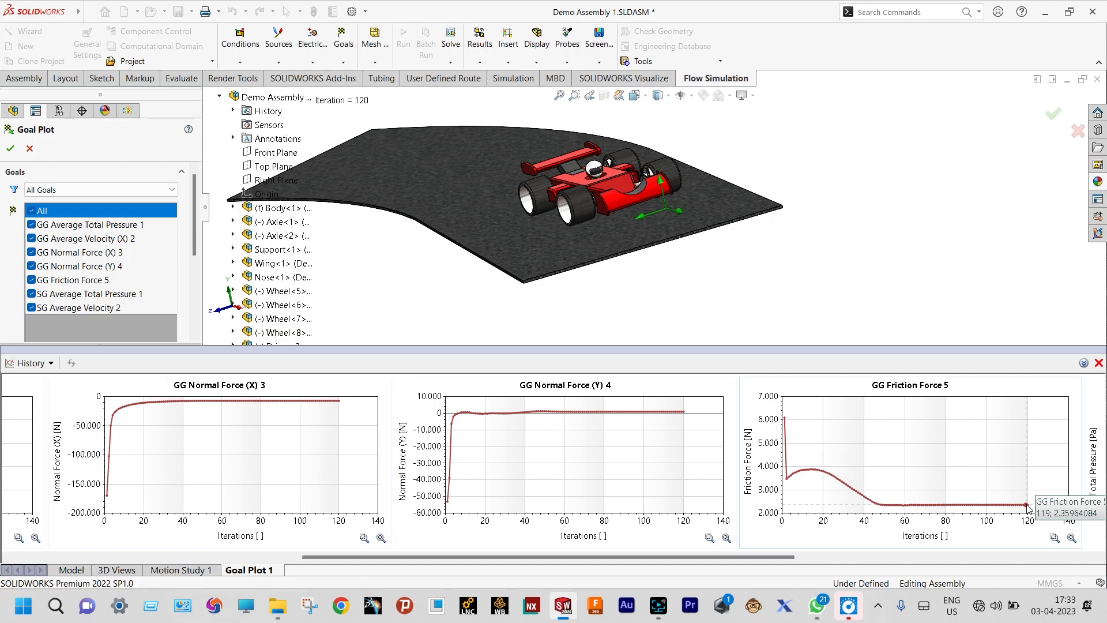
left_click_drag(791, 558, 1093, 557)
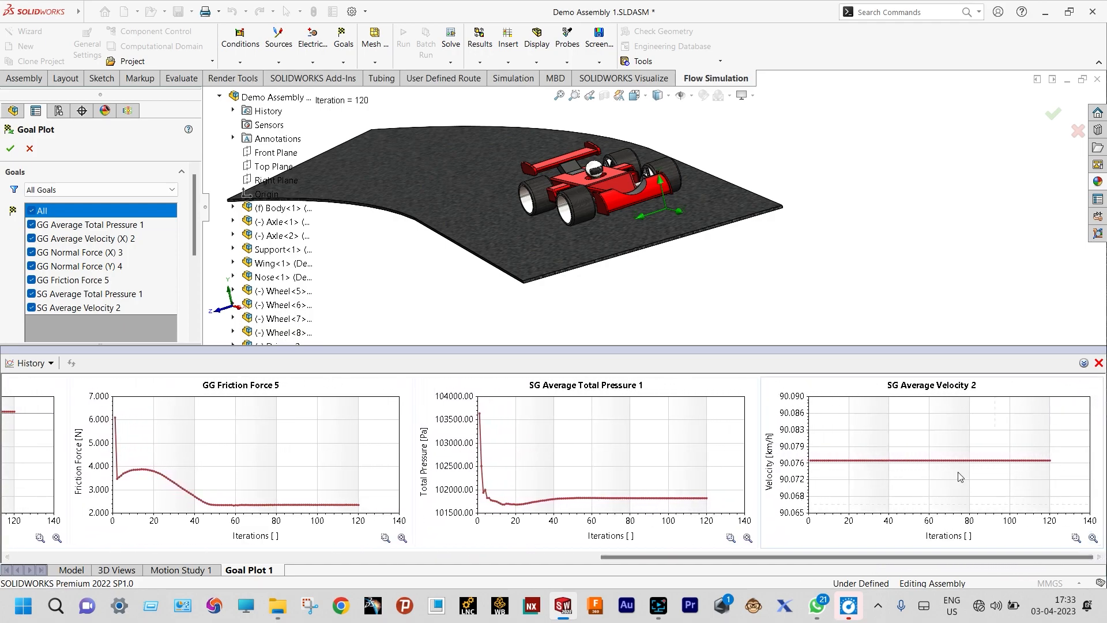
mouse_move(705, 498)
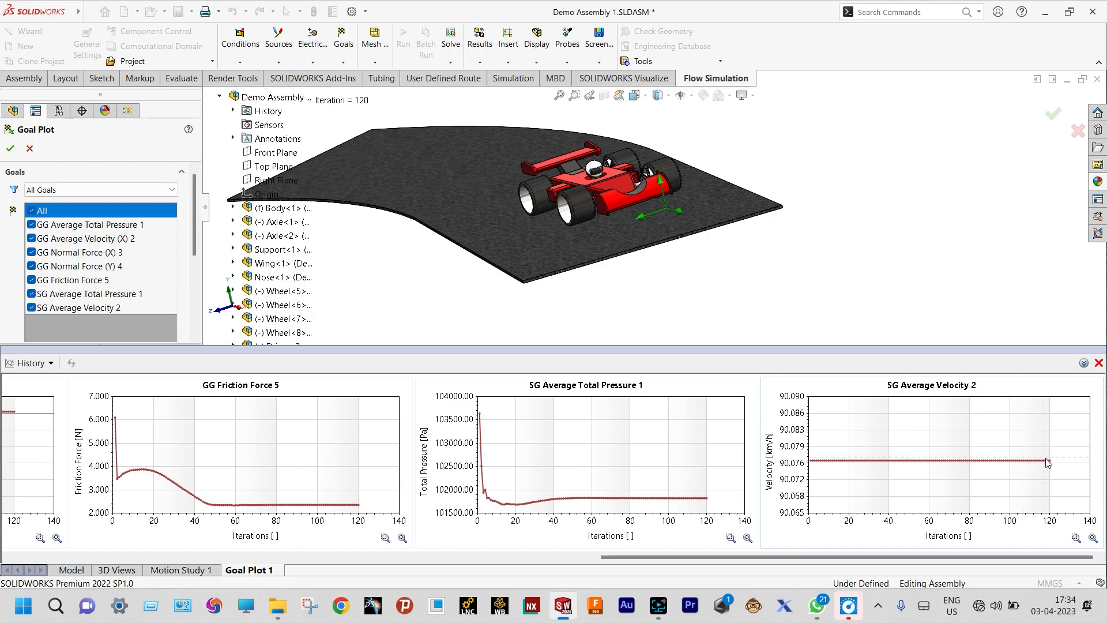
mouse_move(1049, 464)
left_click_drag(984, 554, 395, 556)
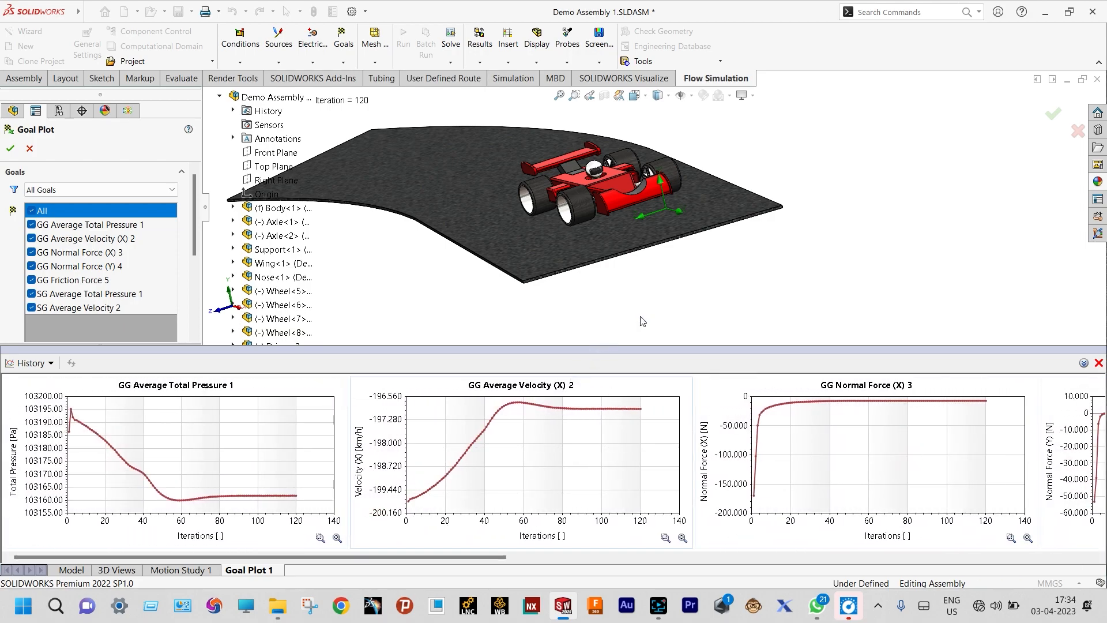